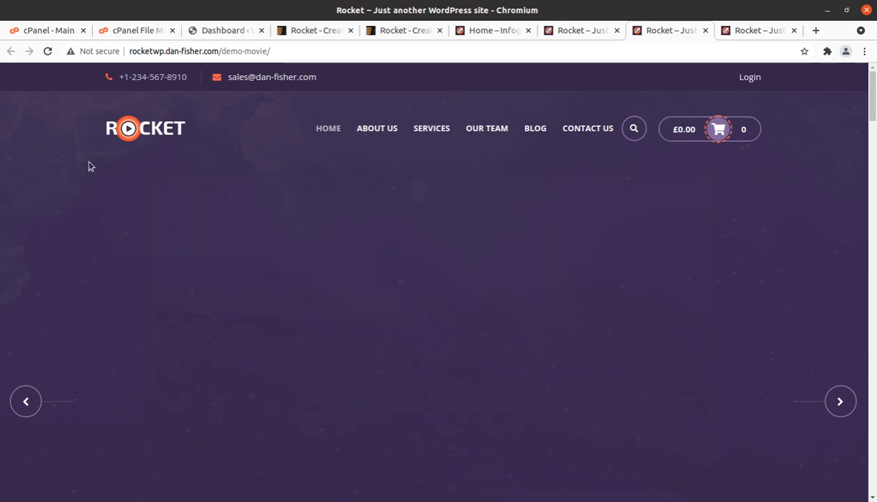
Step: Look through the movie demo's home page from the slider to the film poster strip above Our Team
{"action": "scroll", "coordinate": [159, 213], "scroll_direction": "down", "scroll_amount": 2}
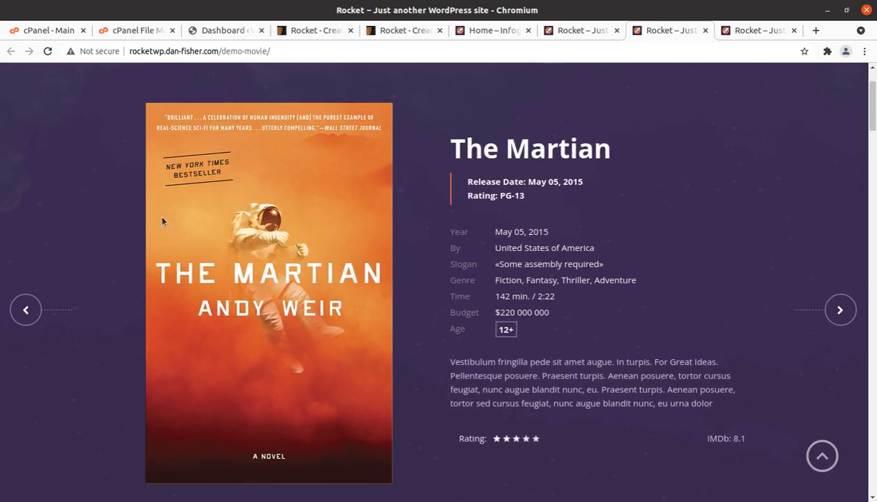
{"action": "scroll", "coordinate": [307, 235], "scroll_direction": "down", "scroll_amount": 2}
{"action": "scroll", "coordinate": [407, 258], "scroll_direction": "down", "scroll_amount": 6}
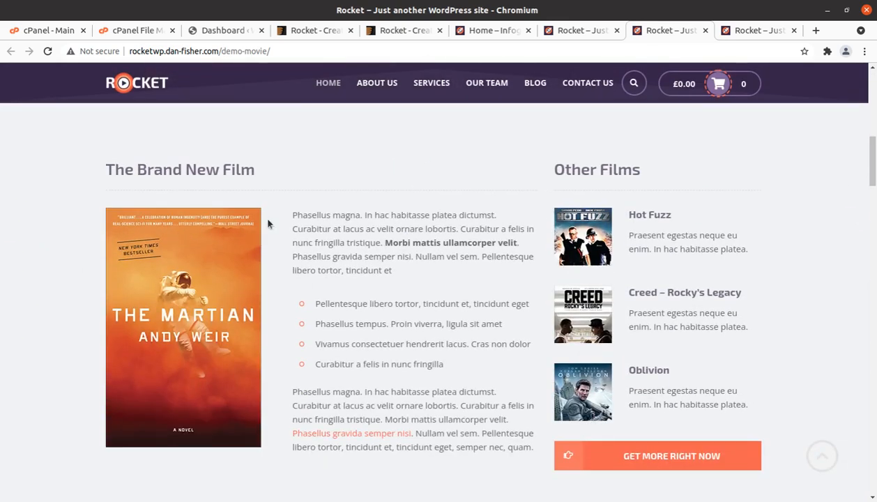
{"action": "scroll", "coordinate": [402, 230], "scroll_direction": "down", "scroll_amount": 4}
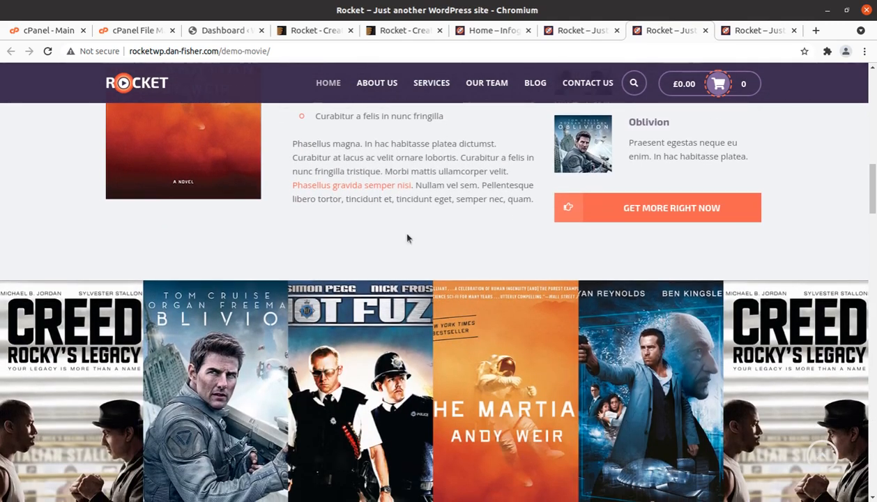
{"action": "scroll", "coordinate": [408, 239], "scroll_direction": "down", "scroll_amount": 3}
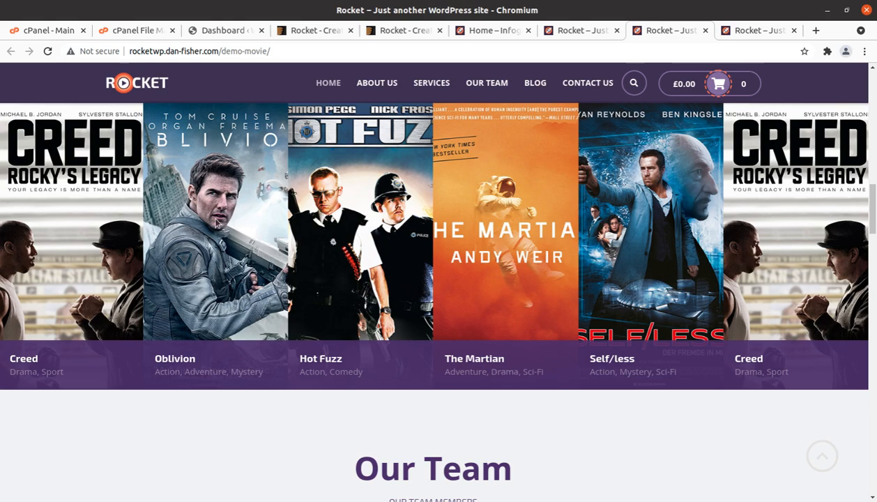
{"action": "scroll", "coordinate": [301, 221], "scroll_direction": "up", "scroll_amount": 3}
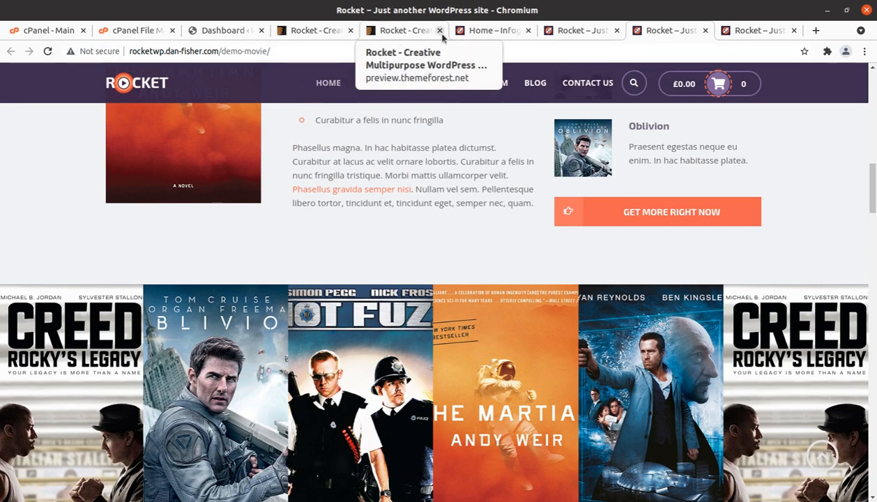
Step: Glance at the infographic demo, return to the movie demo's page header and preview its shopping cart
{"action": "left_click", "coordinate": [481, 32]}
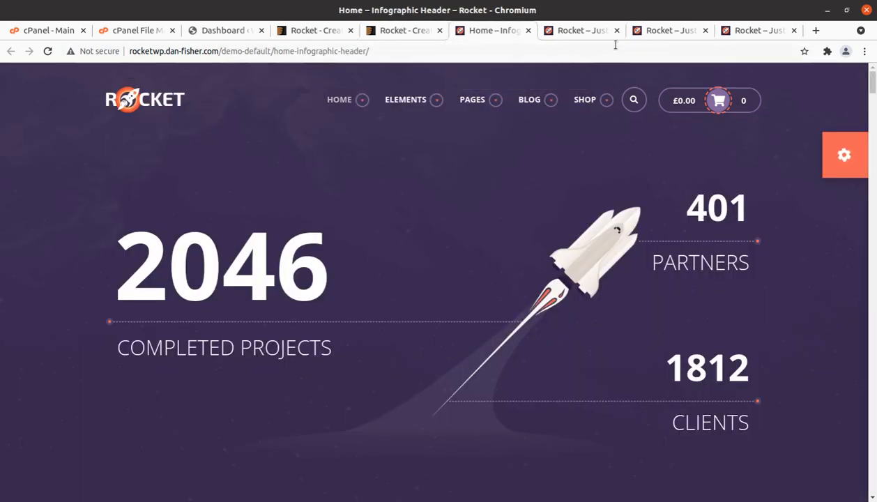
{"action": "left_click", "coordinate": [677, 30]}
{"action": "scroll", "coordinate": [334, 272], "scroll_direction": "up", "scroll_amount": 5}
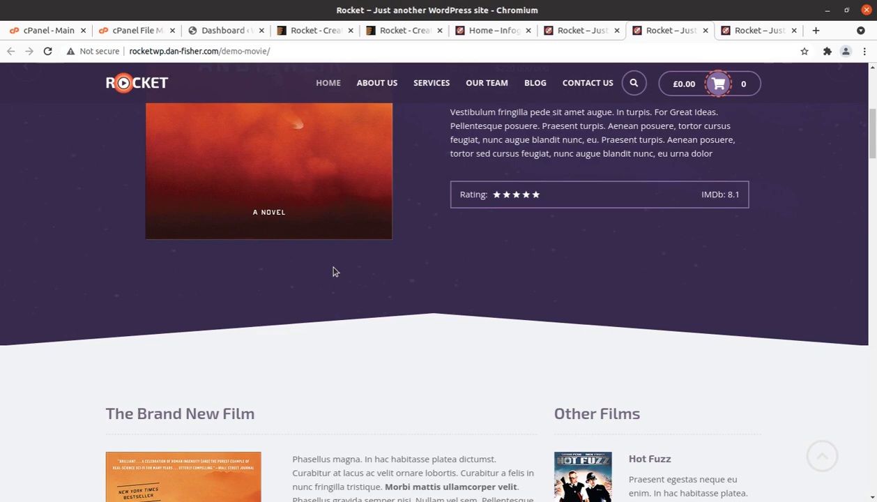
{"action": "scroll", "coordinate": [334, 272], "scroll_direction": "up", "scroll_amount": 5}
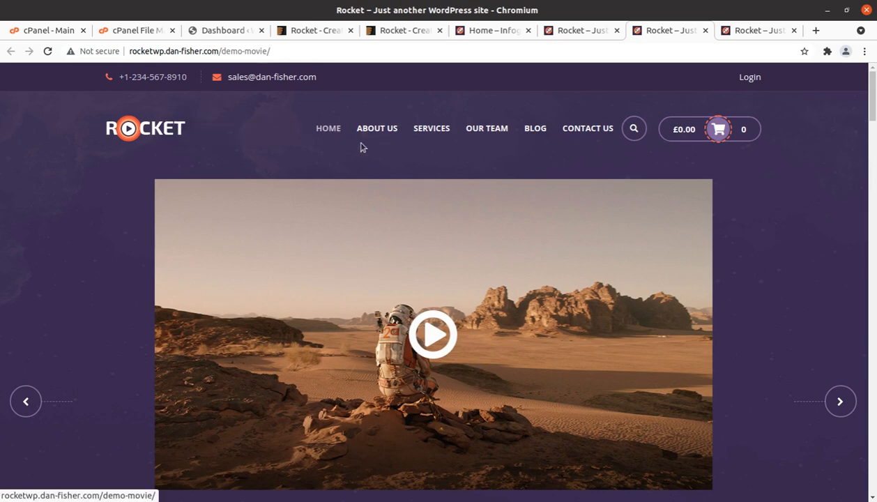
{"action": "mouse_move", "coordinate": [731, 134]}
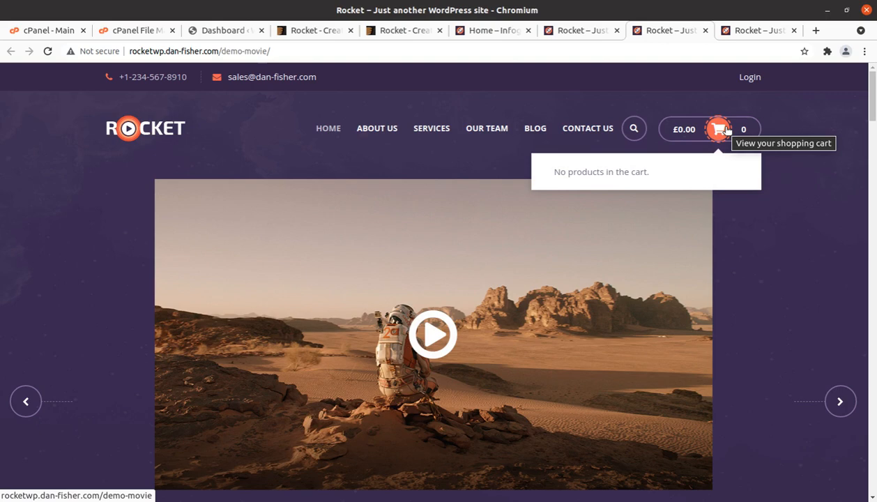
Step: Follow the Hot Fuzz entry in the movie demo's film poster strip
{"action": "scroll", "coordinate": [390, 139], "scroll_direction": "down", "scroll_amount": 2}
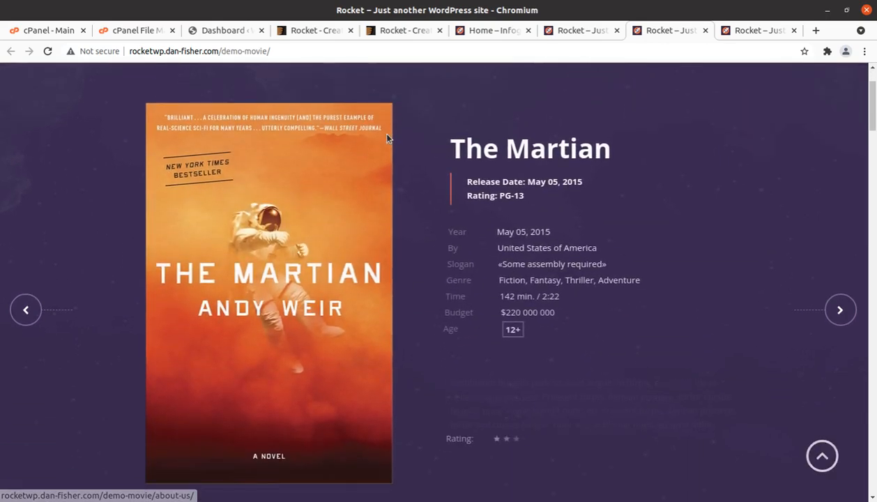
{"action": "scroll", "coordinate": [388, 138], "scroll_direction": "down", "scroll_amount": 10}
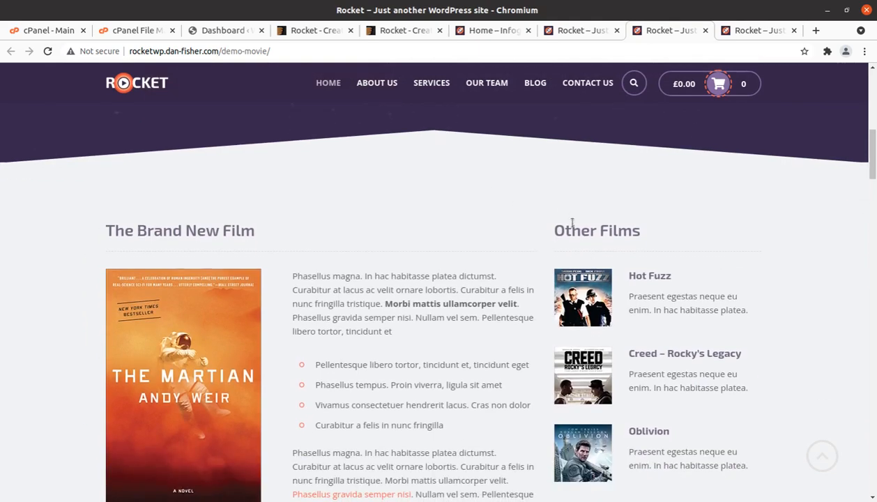
{"action": "scroll", "coordinate": [350, 300], "scroll_direction": "down", "scroll_amount": 6}
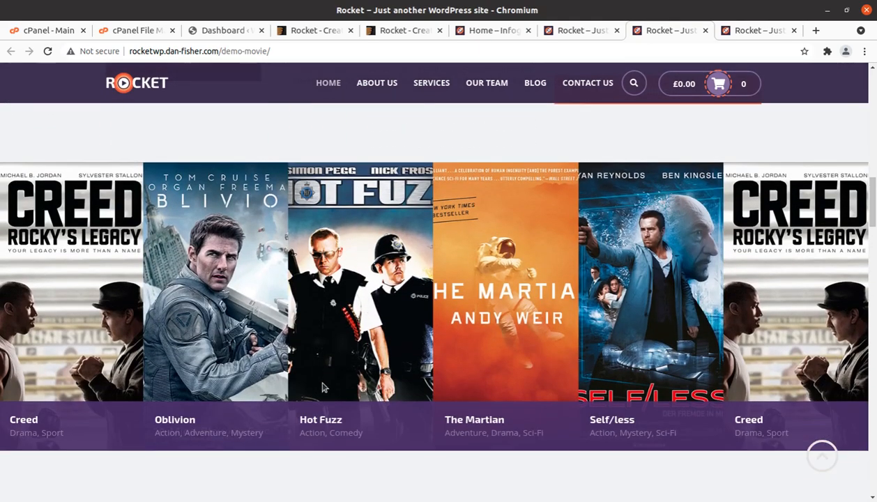
{"action": "left_click", "coordinate": [311, 413]}
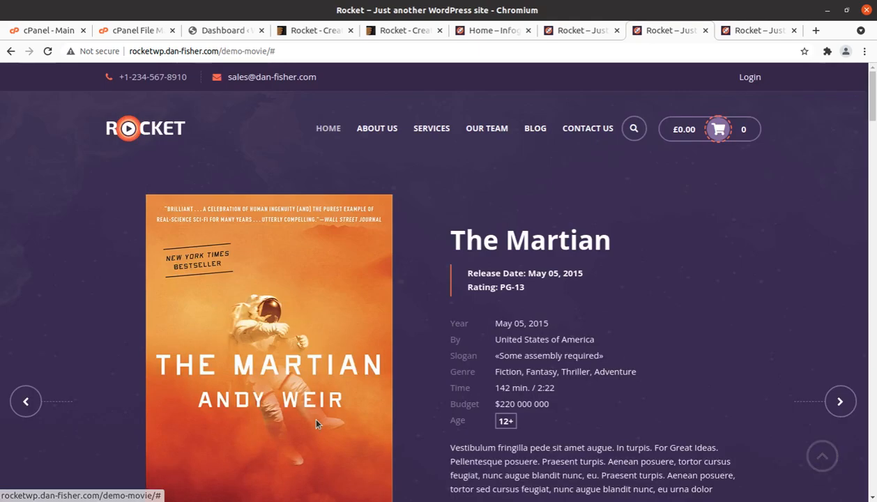
Step: Follow the Get More Right Now link under Other Films in the movie demo
{"action": "scroll", "coordinate": [410, 324], "scroll_direction": "down", "scroll_amount": 2}
{"action": "scroll", "coordinate": [410, 324], "scroll_direction": "down", "scroll_amount": 10}
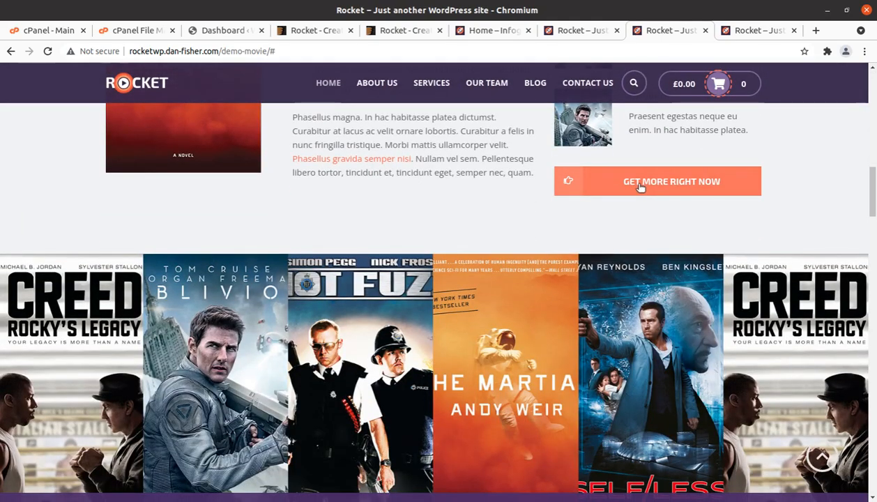
{"action": "left_click", "coordinate": [617, 187]}
Step: Review the movie demo's team member section, and view the demo's About Us page
{"action": "scroll", "coordinate": [518, 254], "scroll_direction": "down", "scroll_amount": 9}
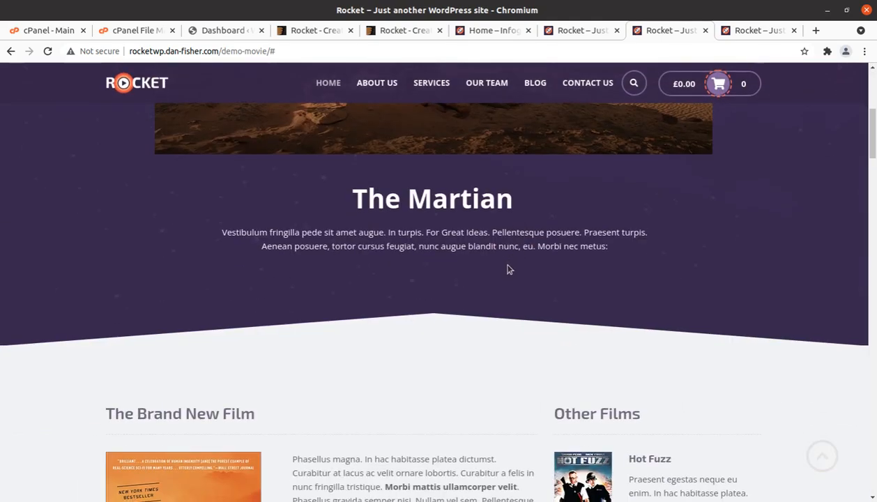
{"action": "scroll", "coordinate": [214, 314], "scroll_direction": "down", "scroll_amount": 10}
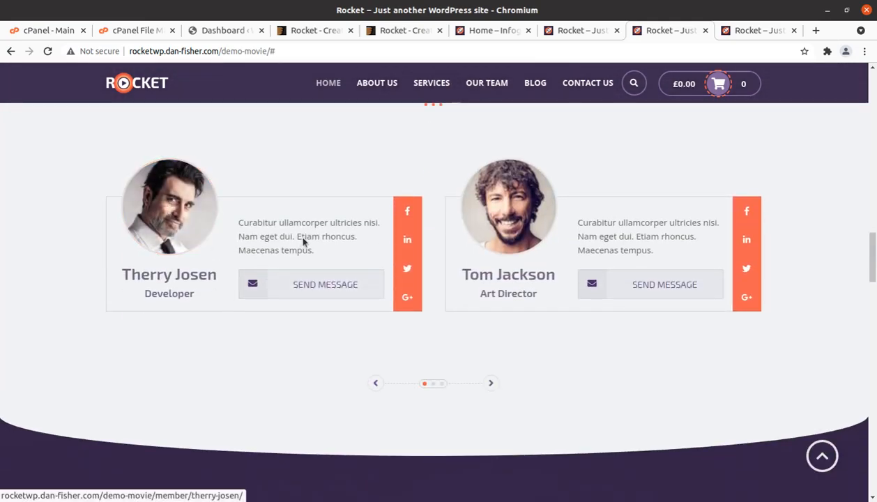
{"action": "left_click", "coordinate": [379, 84]}
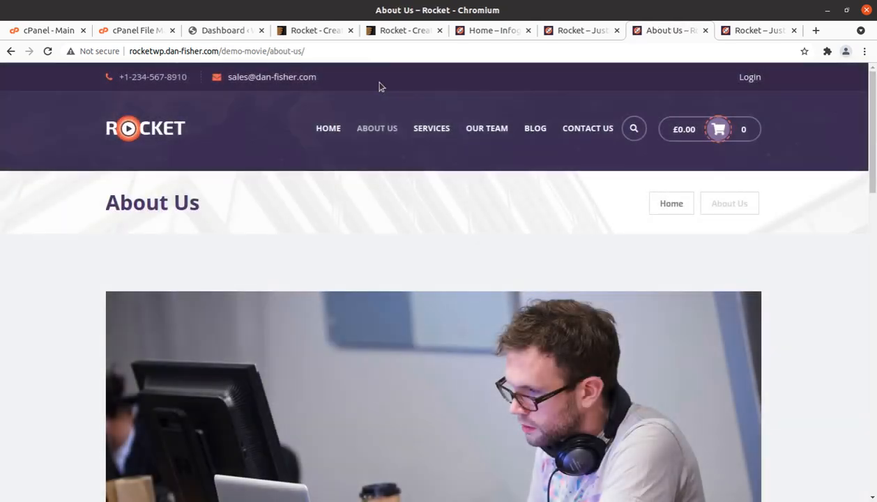
{"action": "scroll", "coordinate": [324, 180], "scroll_direction": "down", "scroll_amount": 2}
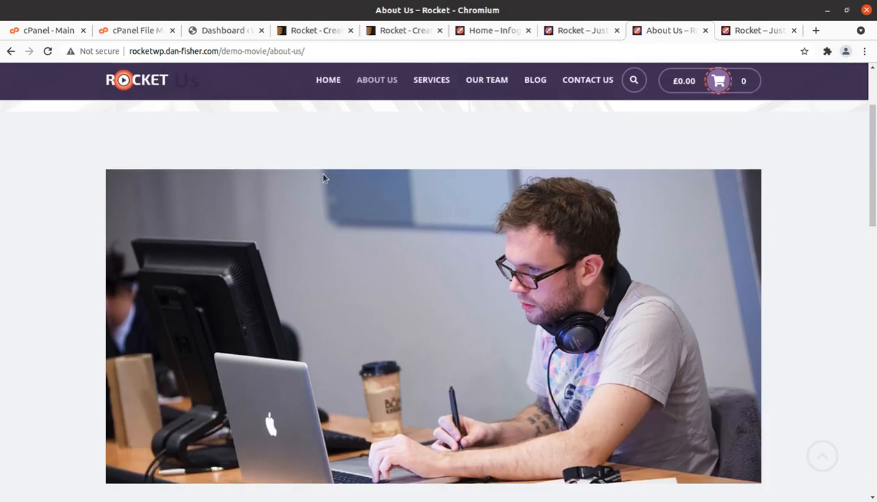
Step: Go to the Rocket theme's ThemeForest item page and highlight the theme's full title
{"action": "left_click", "coordinate": [322, 33]}
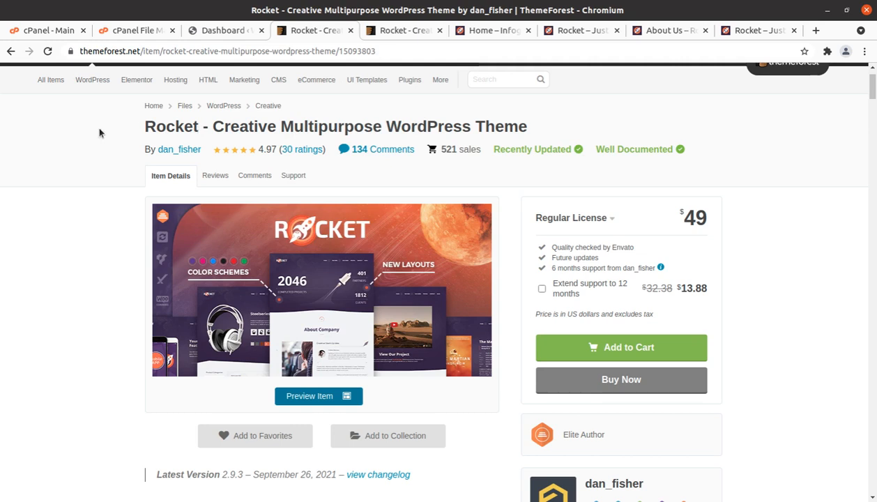
{"action": "left_click_drag", "start_coordinate": [140, 128], "coordinate": [524, 122]}
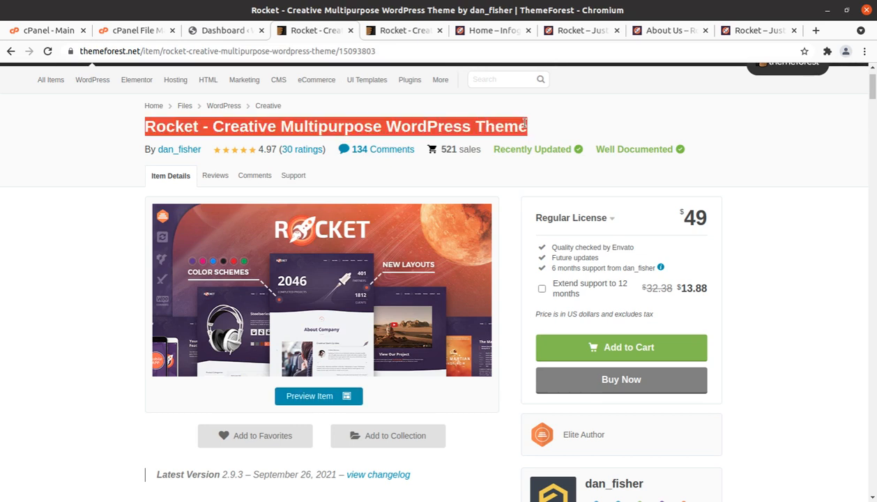
{"action": "scroll", "coordinate": [488, 153], "scroll_direction": "down", "scroll_amount": 4}
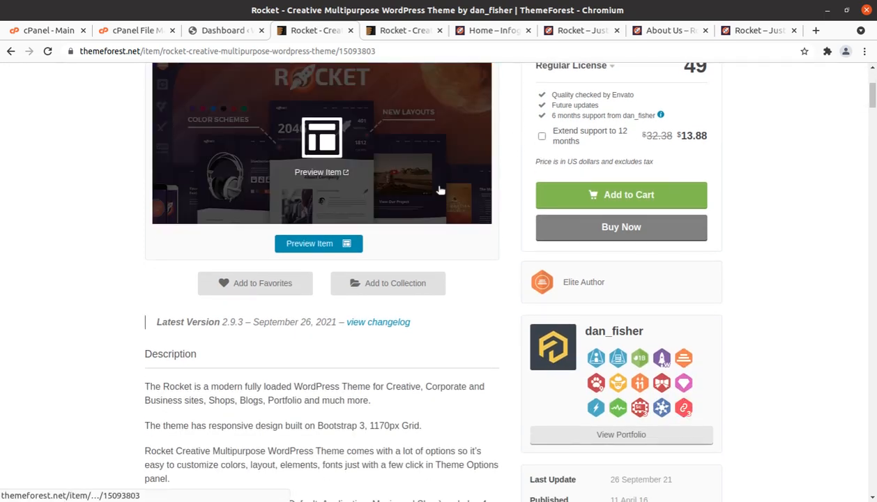
Step: Highlight the theme's published and last update dates, and read through its description
{"action": "scroll", "coordinate": [702, 311], "scroll_direction": "down", "scroll_amount": 2}
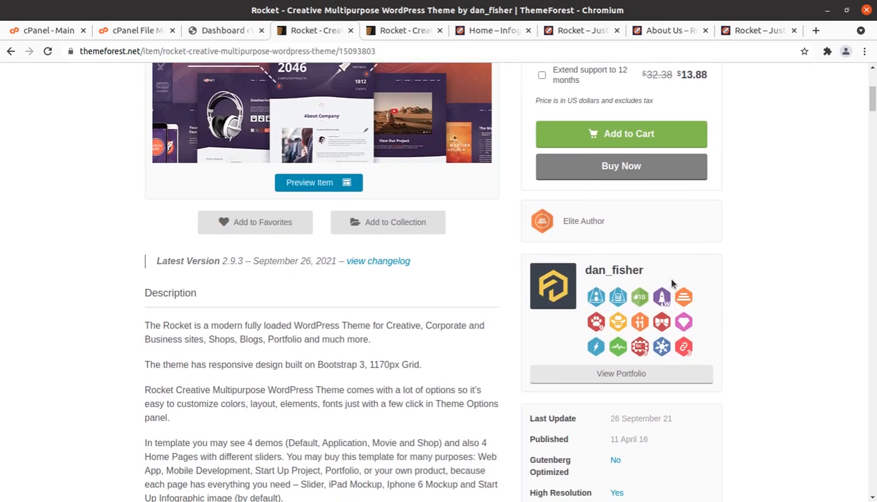
{"action": "left_click_drag", "start_coordinate": [649, 439], "coordinate": [610, 443]}
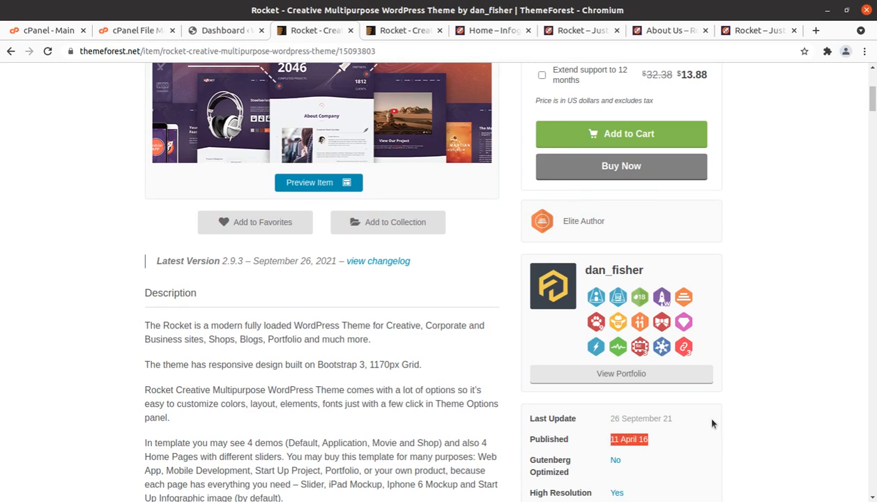
{"action": "left_click_drag", "start_coordinate": [699, 413], "coordinate": [603, 424]}
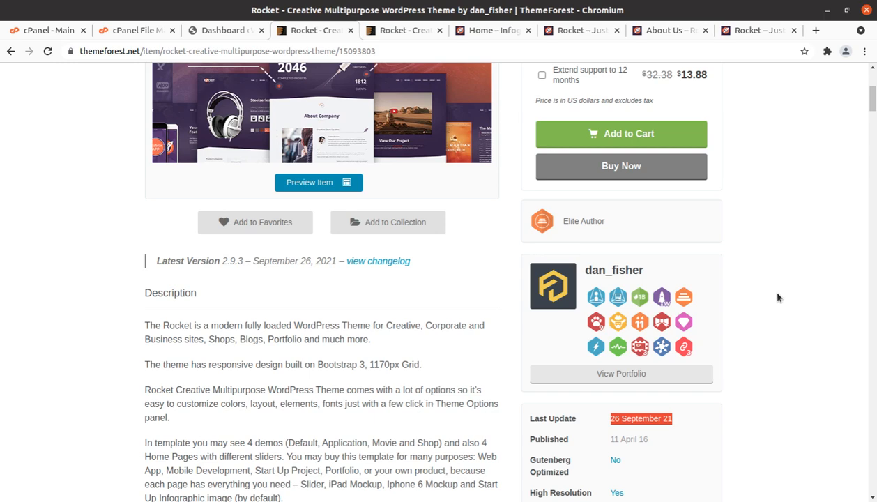
{"action": "scroll", "coordinate": [739, 301], "scroll_direction": "down", "scroll_amount": 4}
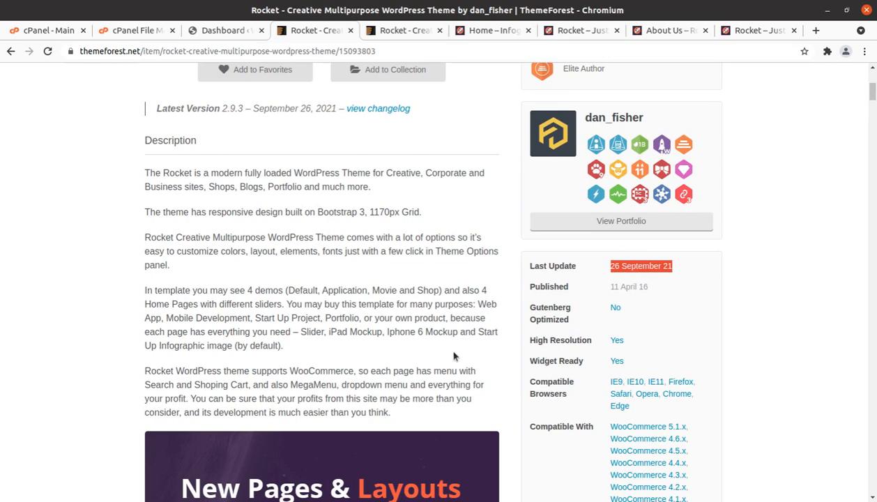
{"action": "scroll", "coordinate": [453, 356], "scroll_direction": "down", "scroll_amount": 5}
Step: View the infographic header demo from its header through About Company to How We Work
{"action": "left_click", "coordinate": [476, 30]}
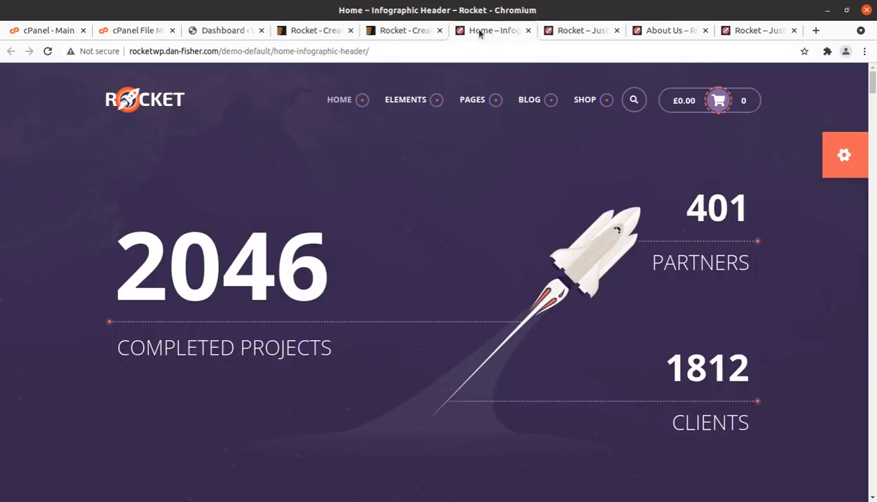
{"action": "scroll", "coordinate": [342, 269], "scroll_direction": "down", "scroll_amount": 3}
{"action": "scroll", "coordinate": [345, 272], "scroll_direction": "down", "scroll_amount": 7}
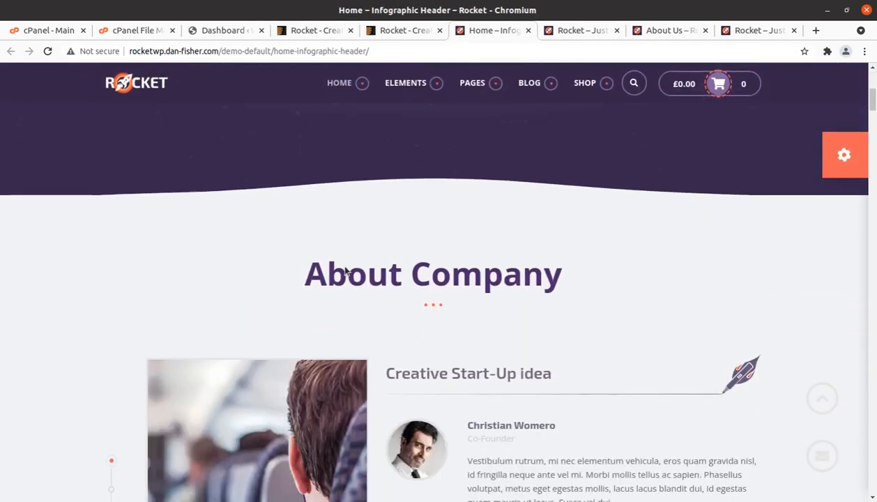
{"action": "scroll", "coordinate": [345, 271], "scroll_direction": "down", "scroll_amount": 3}
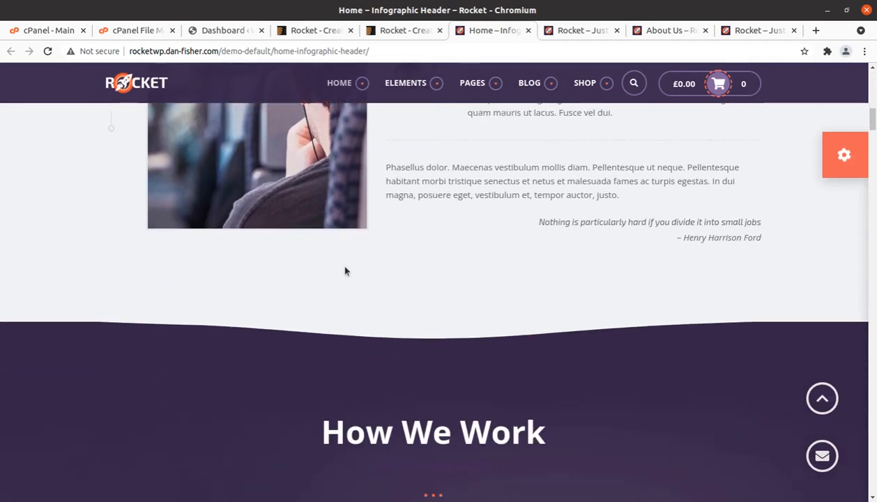
Step: View the mobile app demo down to its feature highlights, and return the movie demo to its home page
{"action": "left_click", "coordinate": [565, 32]}
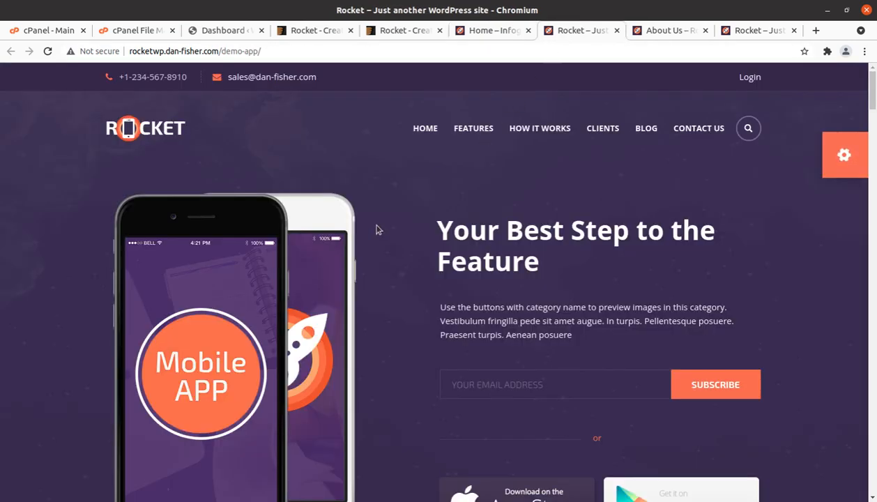
{"action": "scroll", "coordinate": [138, 186], "scroll_direction": "down", "scroll_amount": 5}
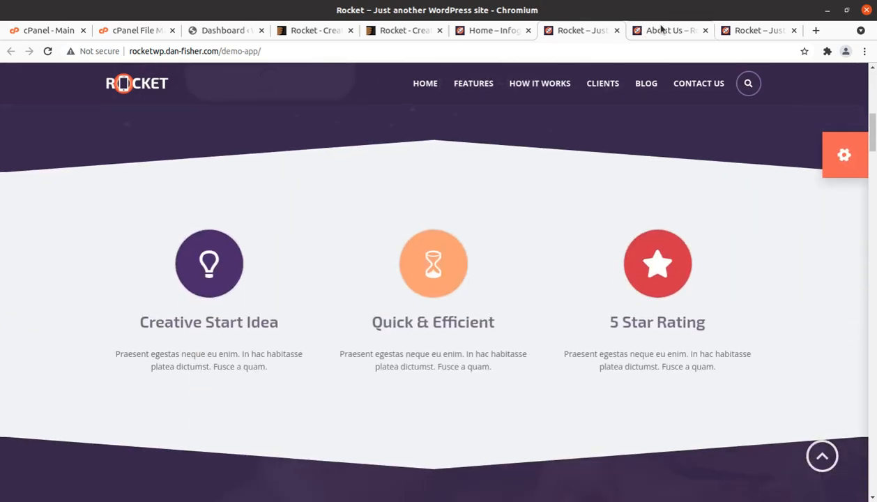
{"action": "left_click", "coordinate": [652, 30]}
{"action": "left_click", "coordinate": [126, 84]}
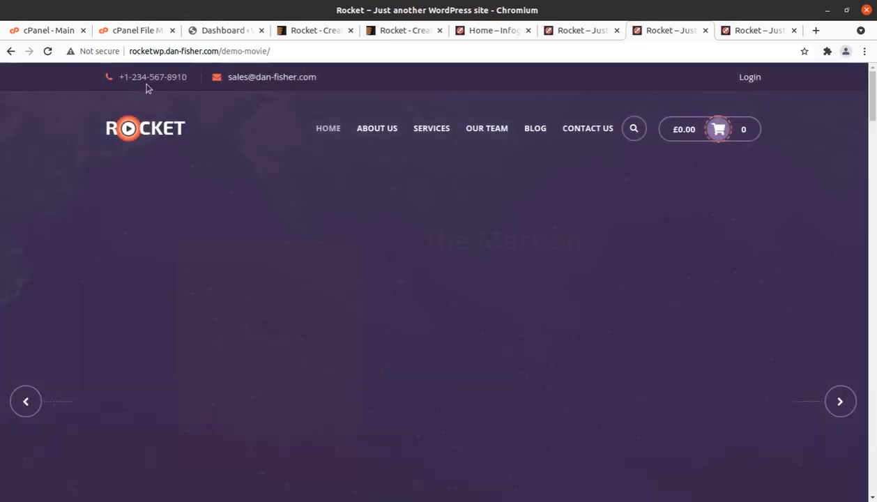
Step: View the shop demo from its product slider through the categories and banners to the headphone listings
{"action": "left_click", "coordinate": [739, 32]}
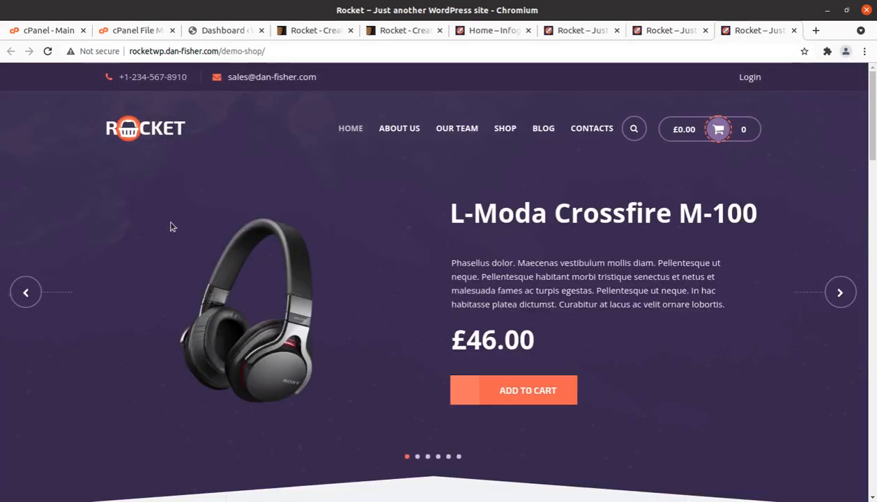
{"action": "scroll", "coordinate": [173, 227], "scroll_direction": "down", "scroll_amount": 6}
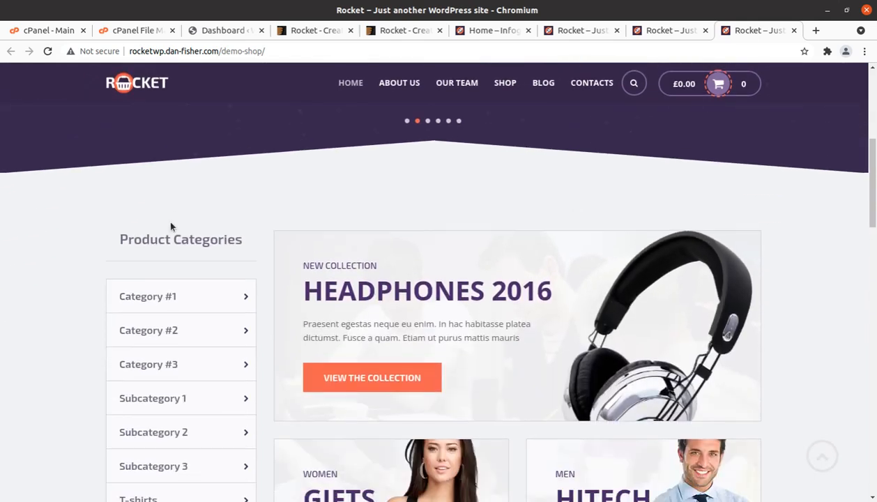
{"action": "scroll", "coordinate": [171, 225], "scroll_direction": "down", "scroll_amount": 4}
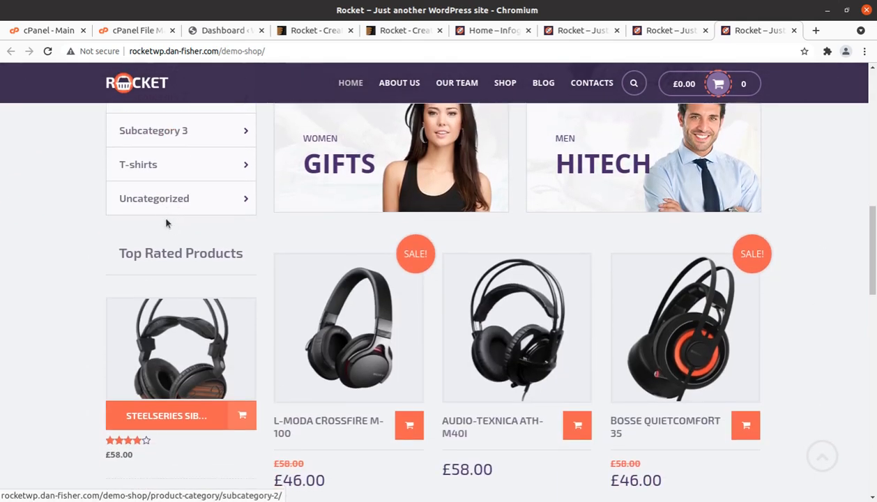
{"action": "scroll", "coordinate": [165, 221], "scroll_direction": "down", "scroll_amount": 4}
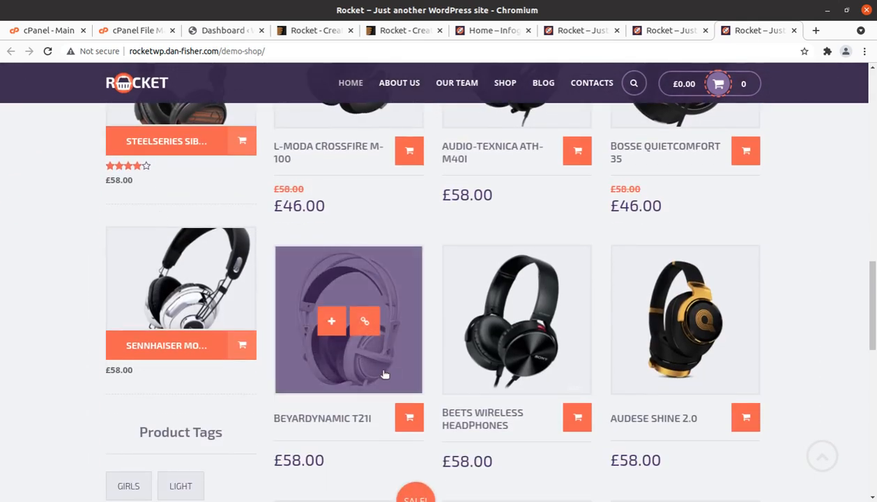
Step: View the Beyardynamic T21i product page in the shop demo from its price through its description
{"action": "left_click", "coordinate": [320, 364]}
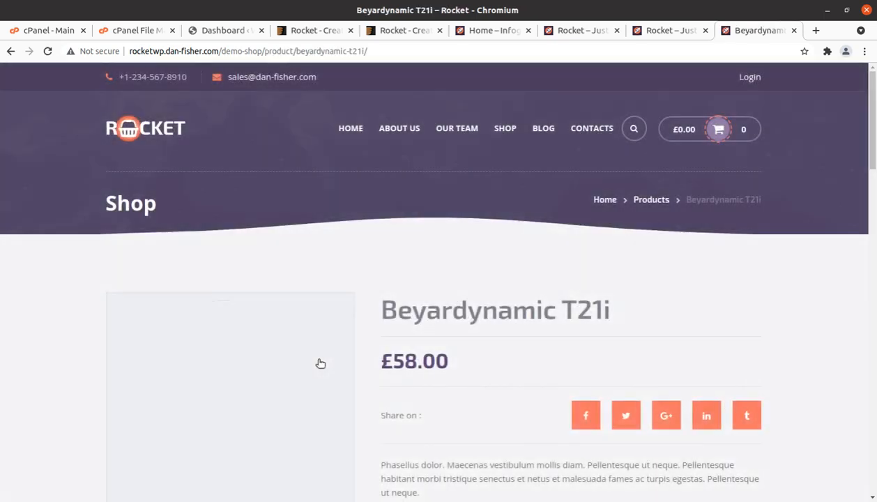
{"action": "scroll", "coordinate": [319, 363], "scroll_direction": "down", "scroll_amount": 8}
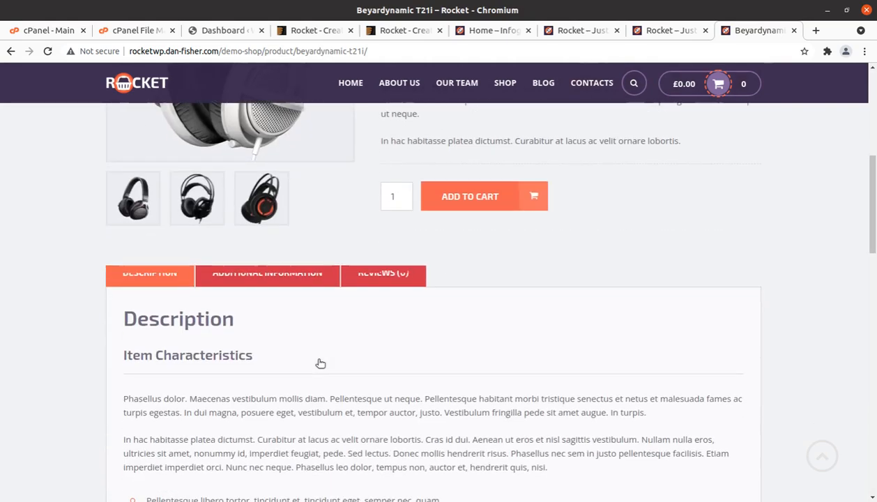
{"action": "scroll", "coordinate": [319, 363], "scroll_direction": "down", "scroll_amount": 3}
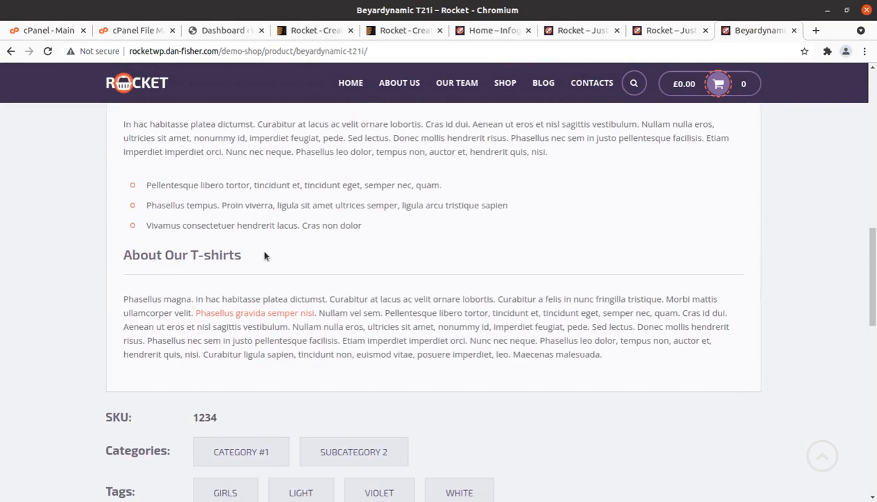
Step: Look over the WordPress dashboard and bring up the Rocket_v2.9.3 download folder in the file manager
{"action": "left_click", "coordinate": [223, 31]}
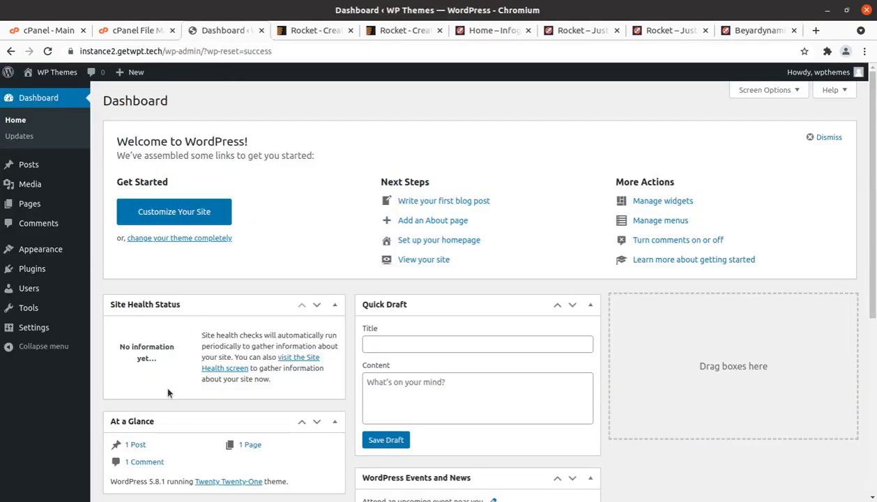
{"action": "scroll", "coordinate": [168, 393], "scroll_direction": "down", "scroll_amount": 3}
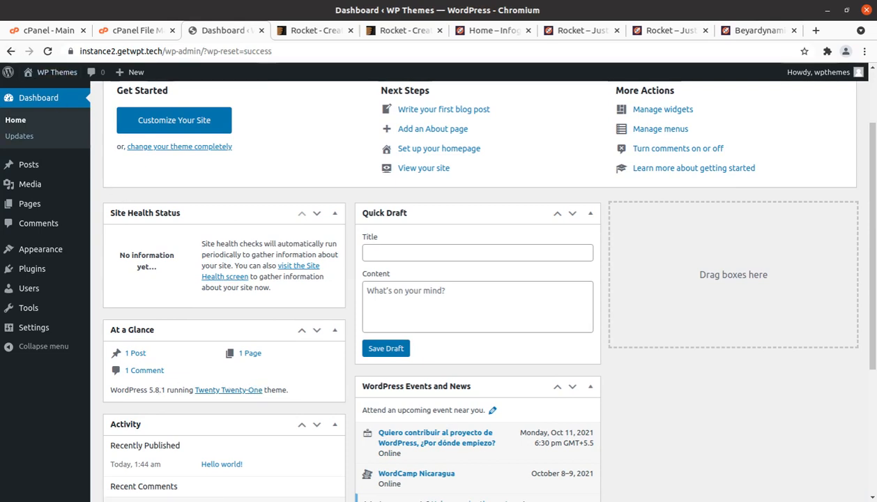
{"action": "left_click", "coordinate": [12, 43]}
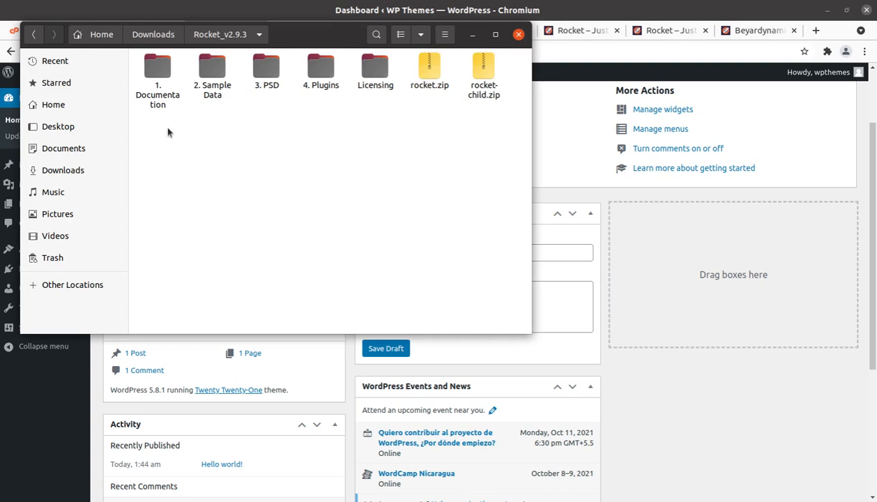
{"action": "left_click", "coordinate": [150, 72]}
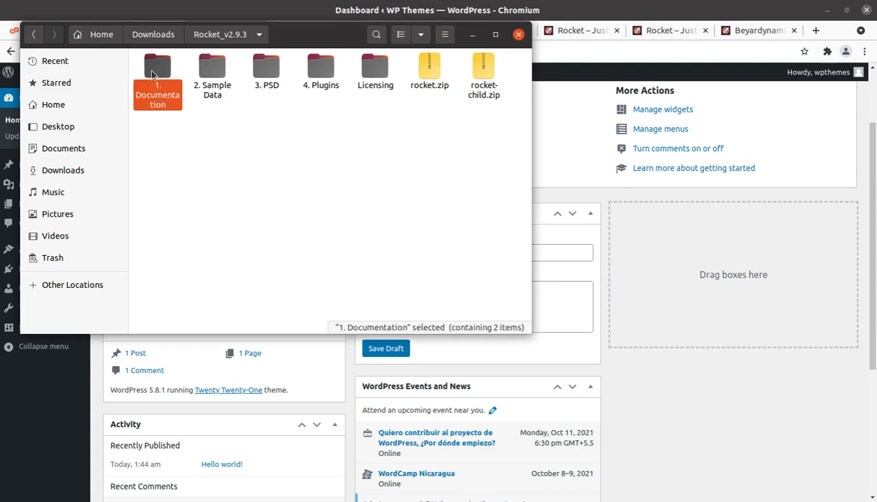
Step: Look through the Sample Data and PSD folders of the Rocket_v2.9.3 package, pointing out revslider and sample-data.xml.gz
{"action": "double_click", "coordinate": [211, 68]}
{"action": "left_click", "coordinate": [167, 68]}
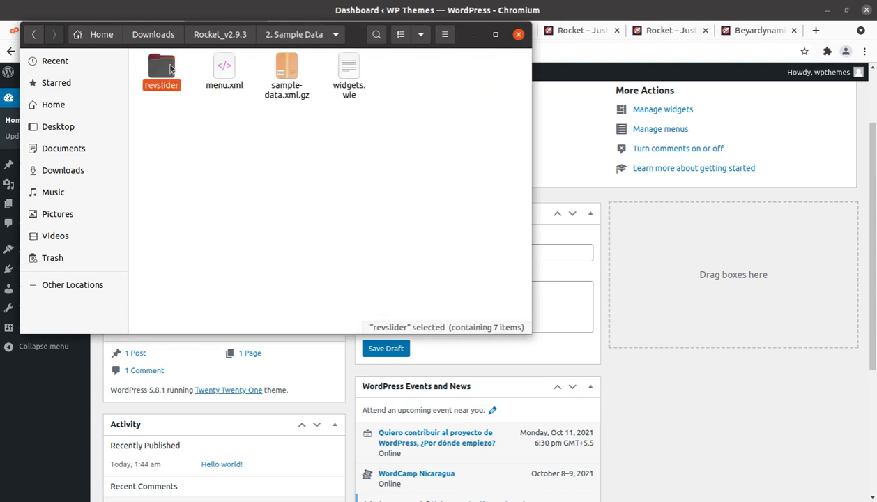
{"action": "left_click", "coordinate": [280, 90]}
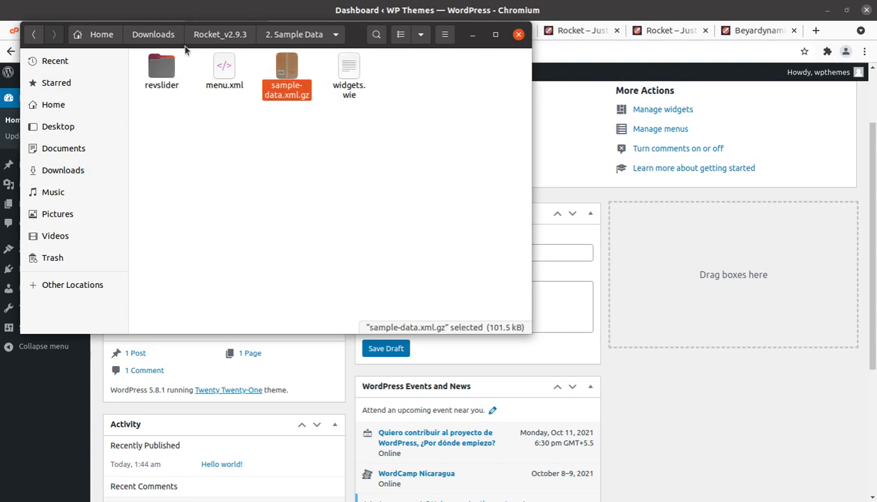
{"action": "left_click", "coordinate": [204, 37]}
{"action": "double_click", "coordinate": [262, 70]}
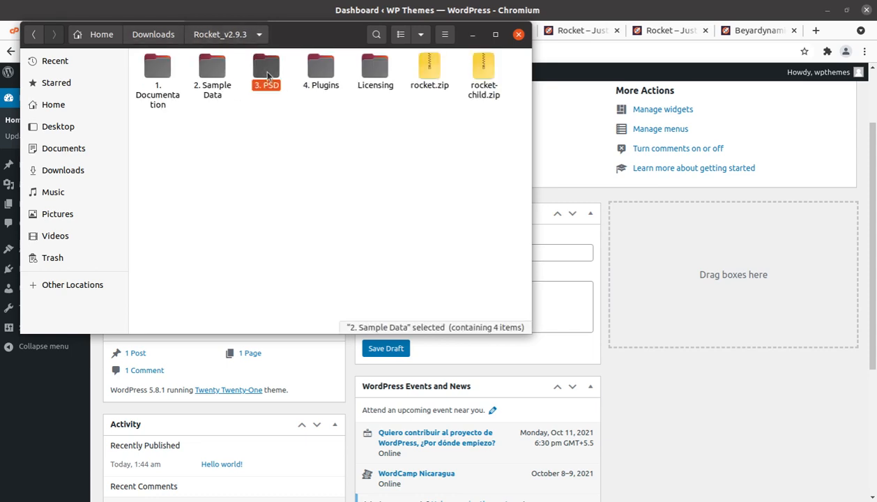
{"action": "left_click", "coordinate": [211, 39]}
Step: View the Plugins folder and point out each plugin archive, from df-custom-post-types.zip to visual-composer-maced-google-maps.zip
{"action": "double_click", "coordinate": [321, 67]}
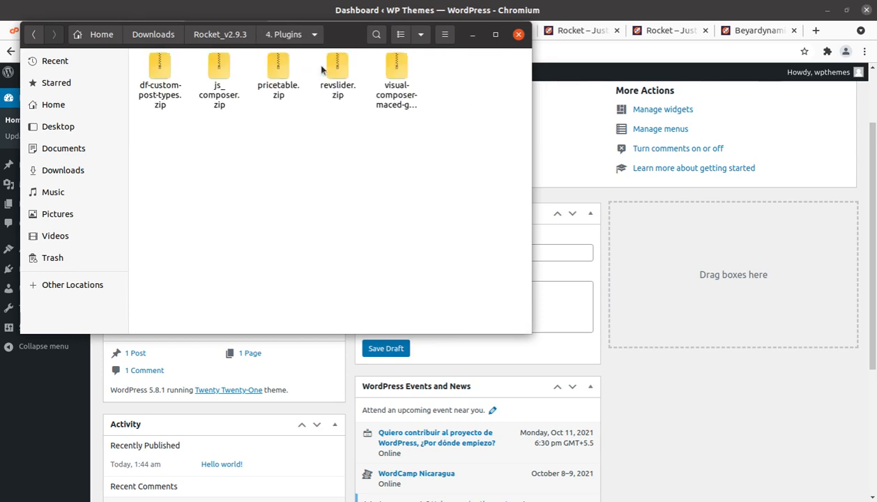
{"action": "left_click", "coordinate": [151, 103]}
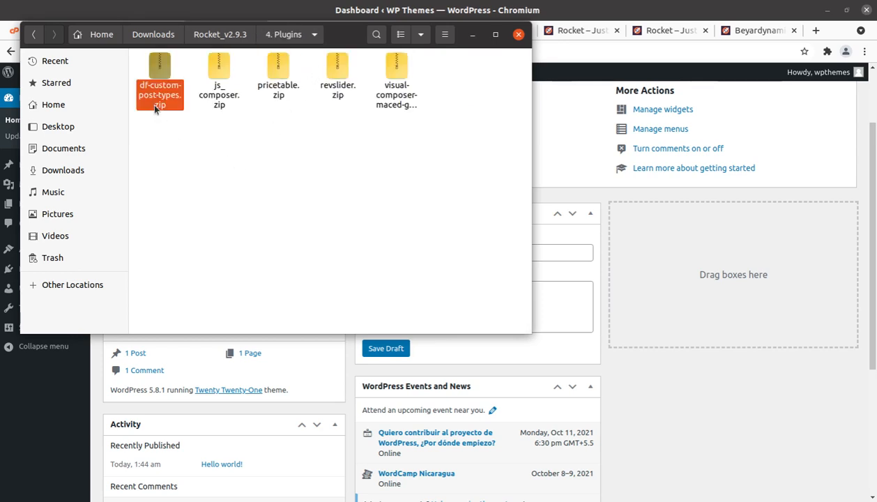
{"action": "left_click", "coordinate": [220, 98]}
{"action": "left_click", "coordinate": [278, 97]}
{"action": "left_click", "coordinate": [339, 102]}
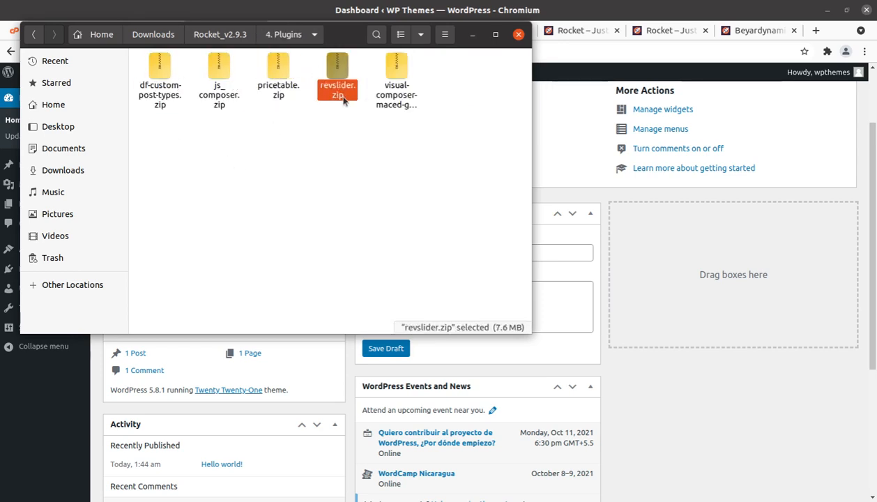
{"action": "left_click", "coordinate": [372, 103]}
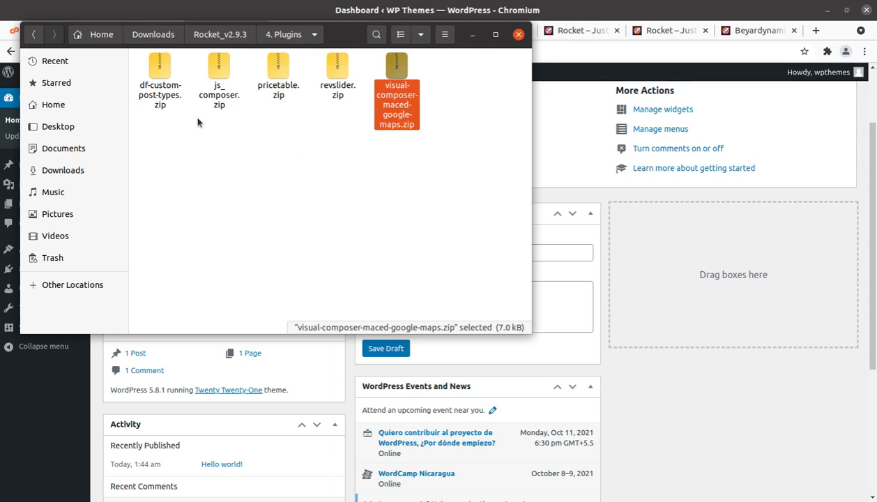
Step: Point out rocket.zip and rocket-child.zip in the Rocket_v2.9.3 folder, and return to the WordPress dashboard
{"action": "left_click", "coordinate": [218, 34]}
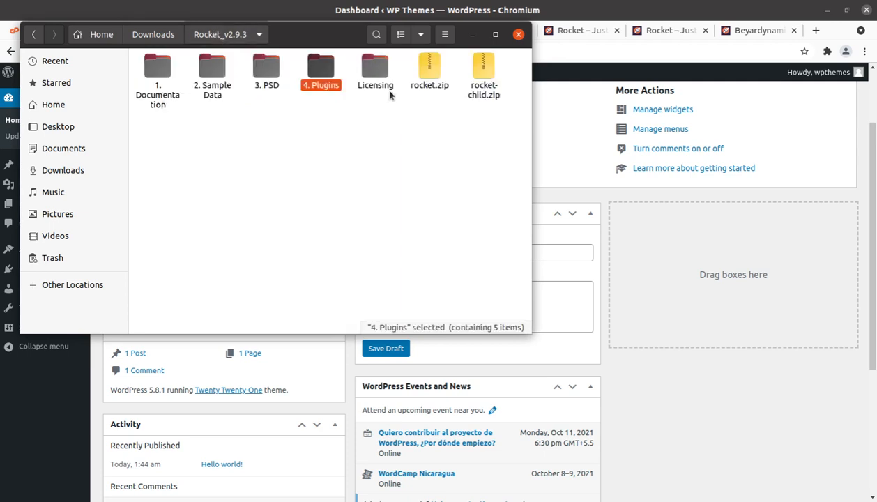
{"action": "left_click", "coordinate": [420, 78]}
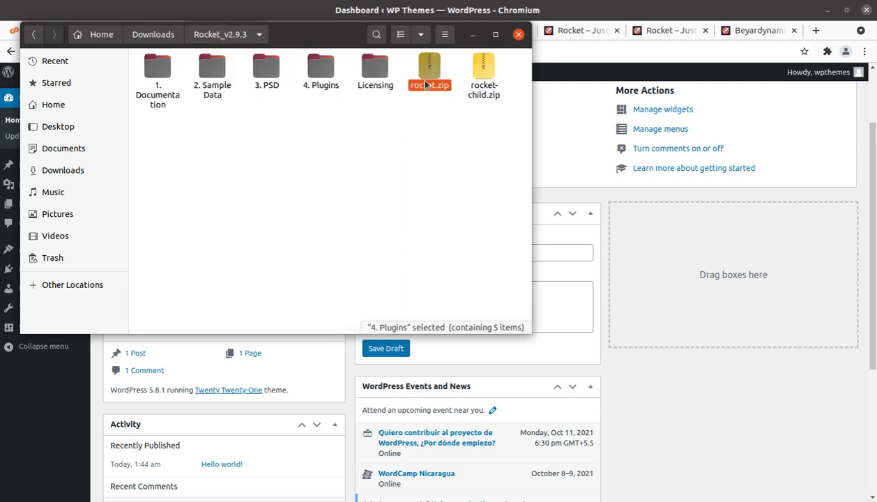
{"action": "left_click", "coordinate": [483, 79]}
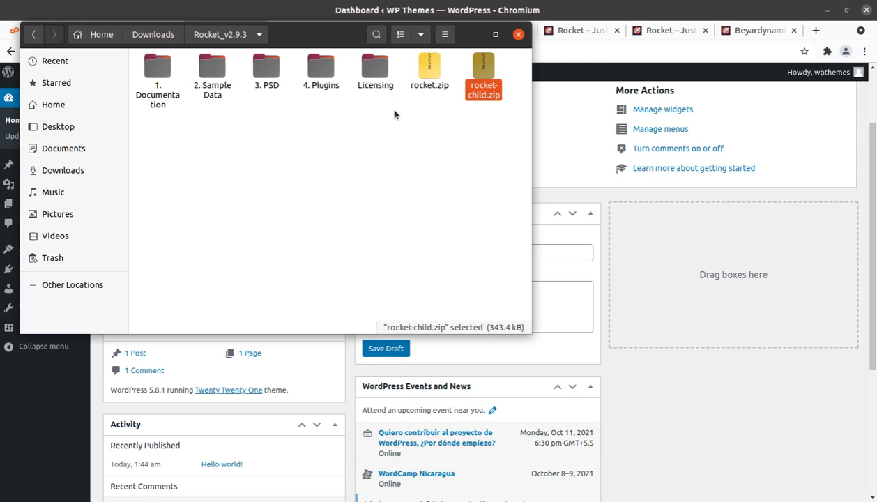
{"action": "left_click", "coordinate": [473, 34]}
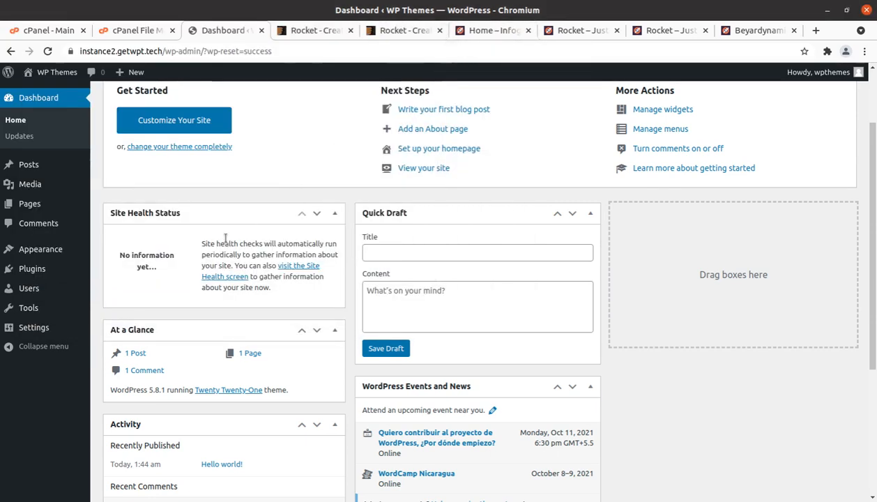
Step: Go to the WordPress theme management and open the form for uploading a new theme as a .zip file
{"action": "mouse_move", "coordinate": [51, 293]}
{"action": "scroll", "coordinate": [51, 293], "scroll_direction": "up", "scroll_amount": 3}
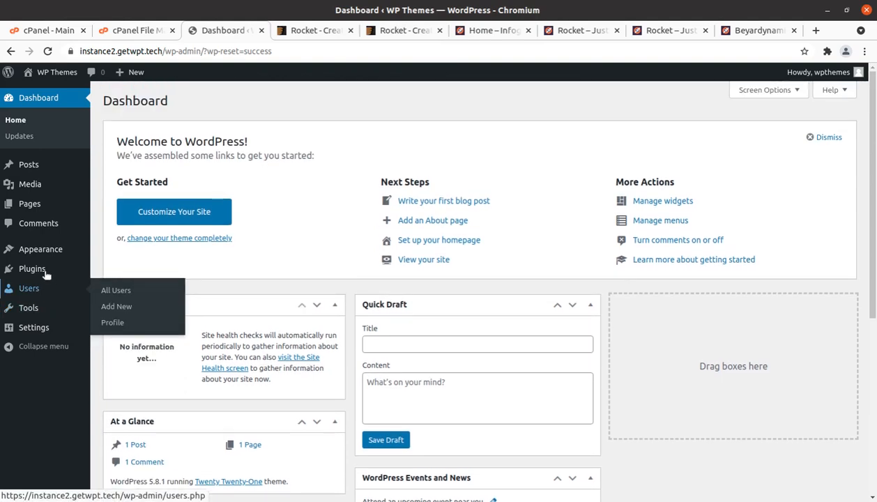
{"action": "mouse_move", "coordinate": [43, 268]}
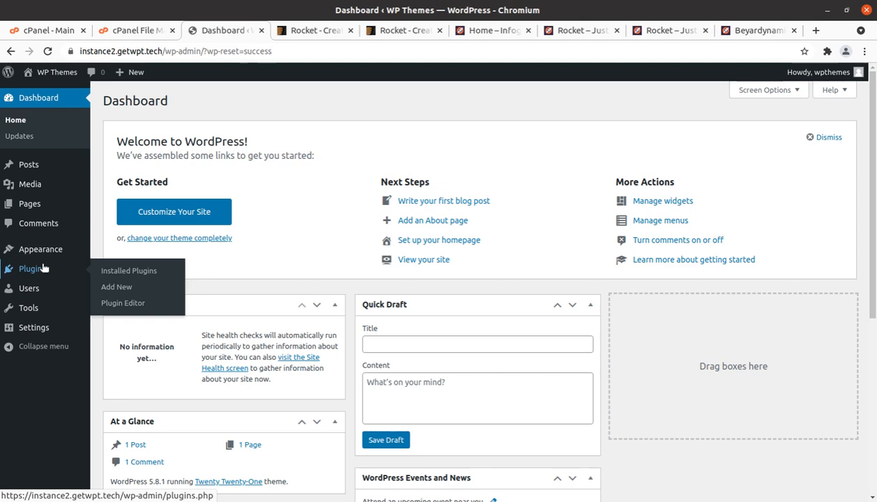
{"action": "mouse_move", "coordinate": [39, 242]}
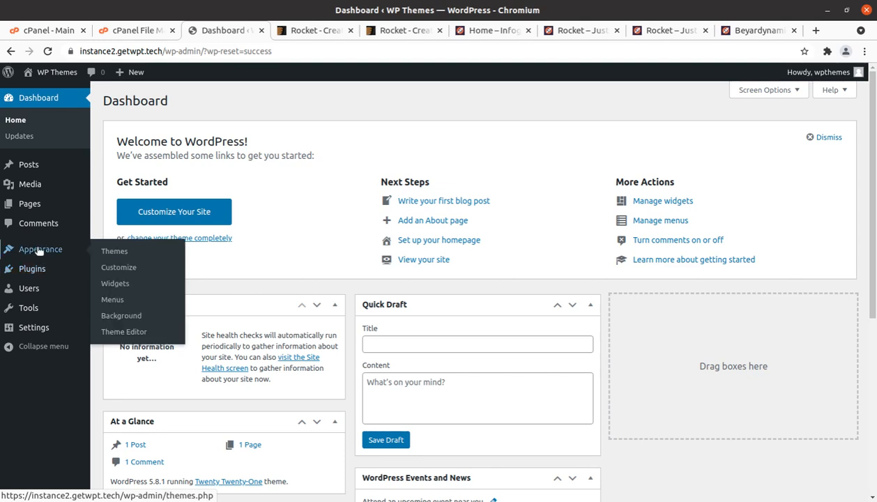
{"action": "left_click", "coordinate": [111, 255]}
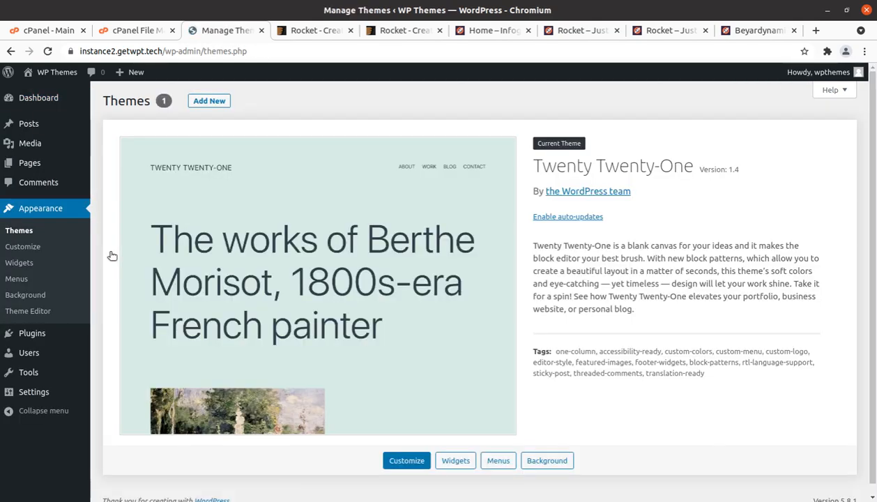
{"action": "left_click", "coordinate": [210, 102]}
{"action": "left_click", "coordinate": [215, 101]}
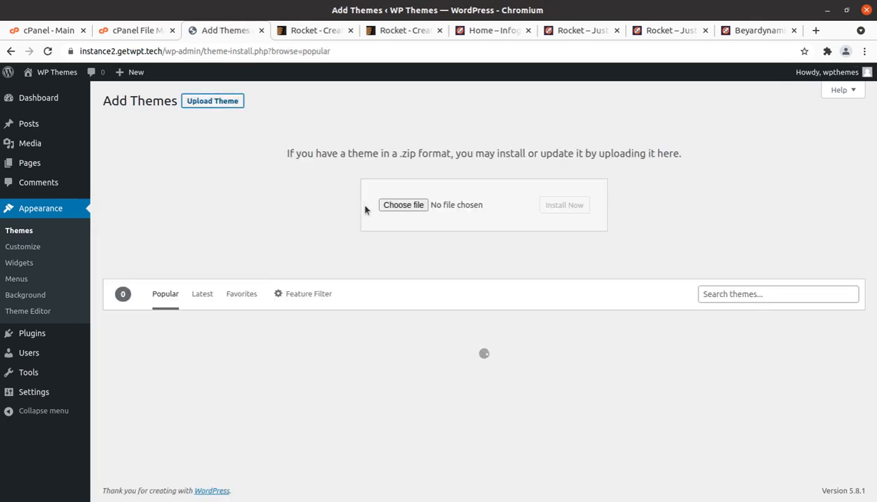
{"action": "left_click", "coordinate": [401, 204]}
{"action": "double_click", "coordinate": [217, 75]}
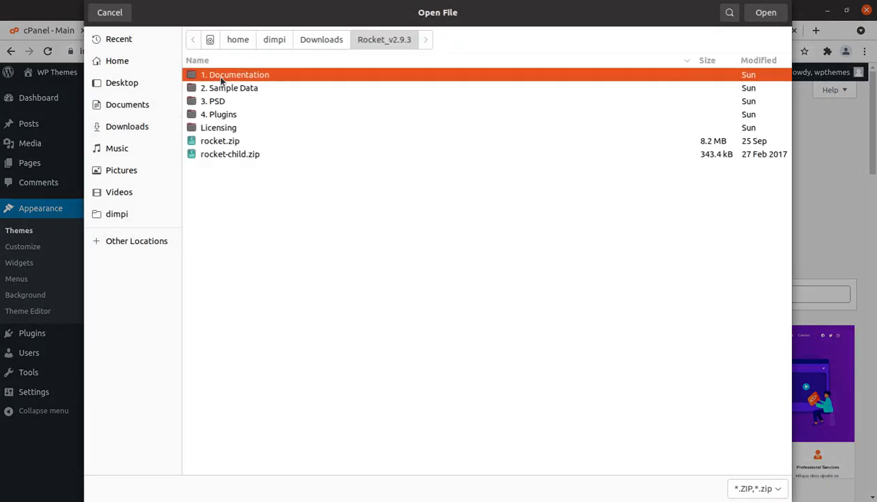
{"action": "left_click", "coordinate": [220, 141]}
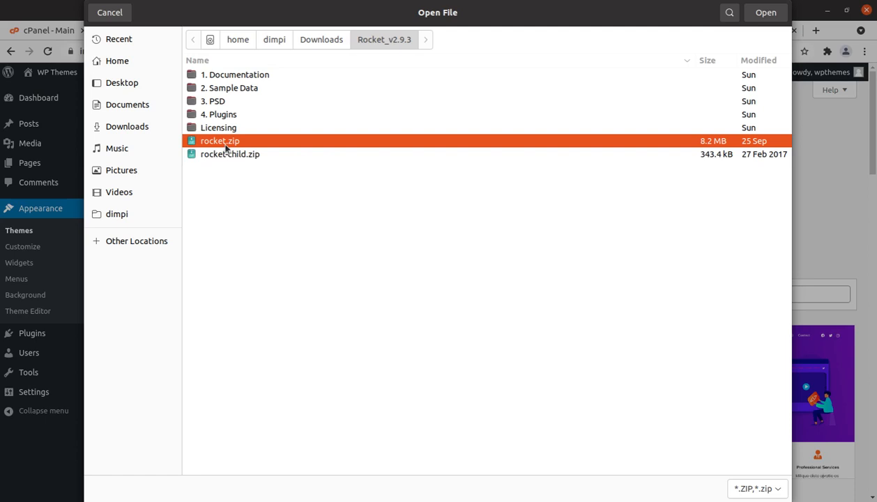
{"action": "left_click", "coordinate": [332, 40]}
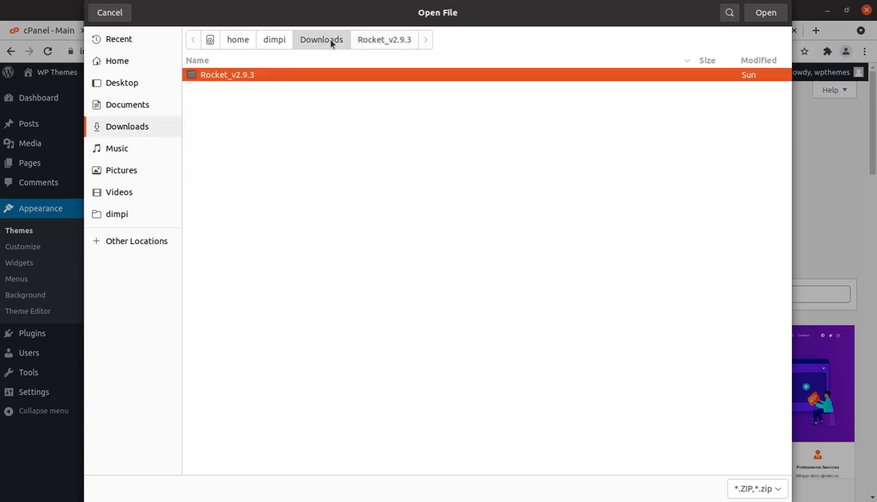
{"action": "left_click", "coordinate": [112, 15]}
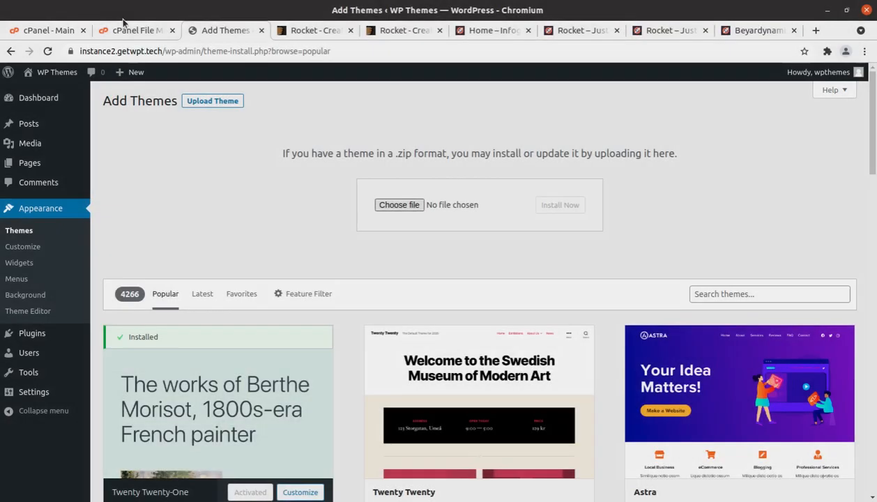
Step: Switch to the cPanel File Manager, upload rocket.zip from the Rocket_v2.9.3 folder to wp-content/themes, and return to that folder
{"action": "left_click", "coordinate": [139, 31]}
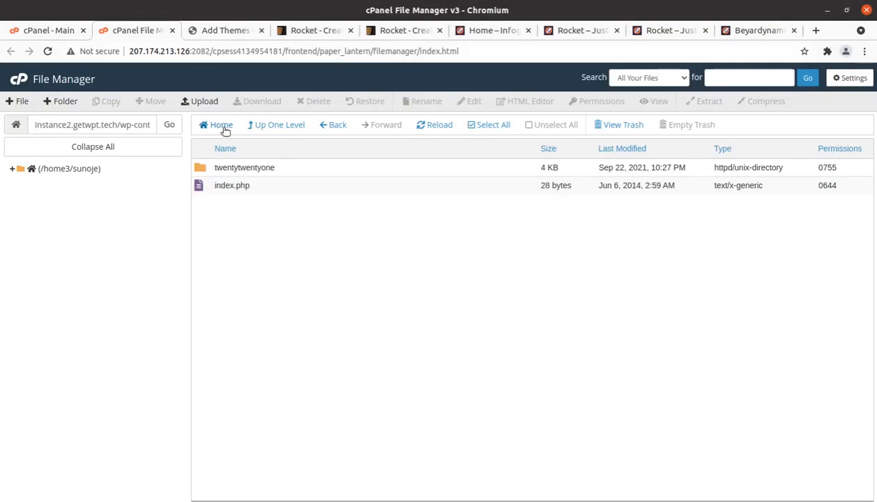
{"action": "left_click", "coordinate": [208, 105]}
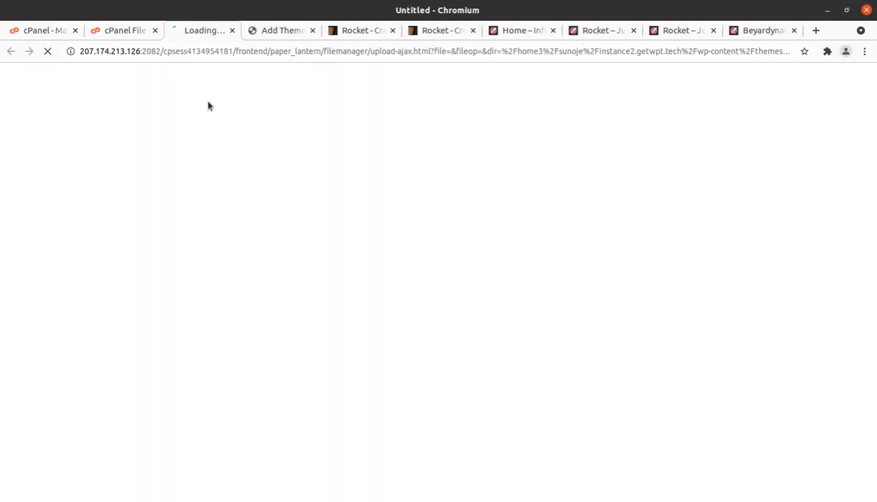
{"action": "left_click", "coordinate": [430, 269]}
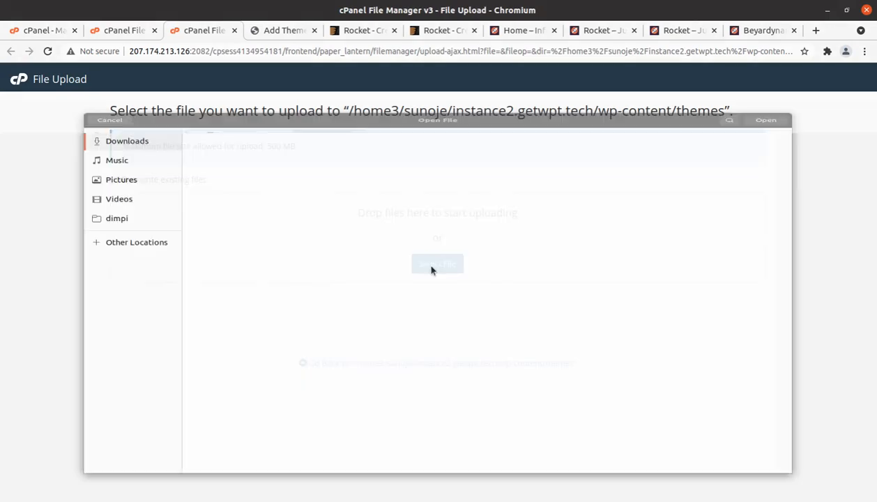
{"action": "double_click", "coordinate": [231, 77]}
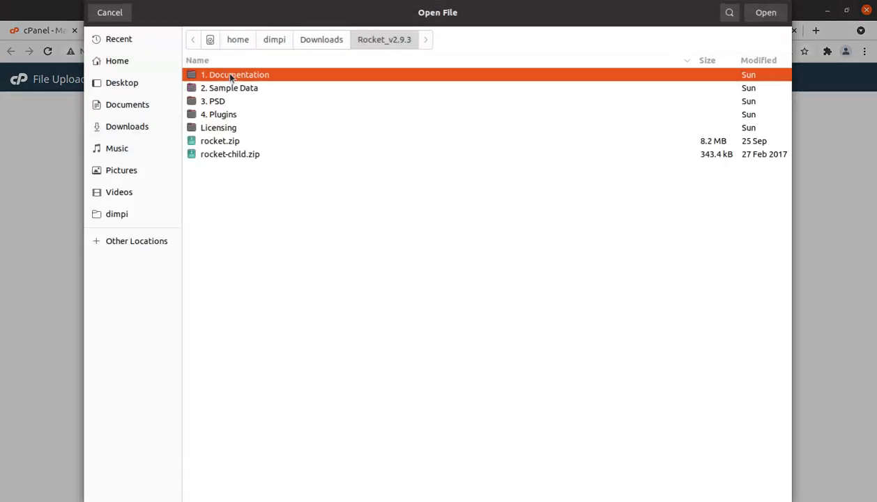
{"action": "left_click", "coordinate": [235, 141]}
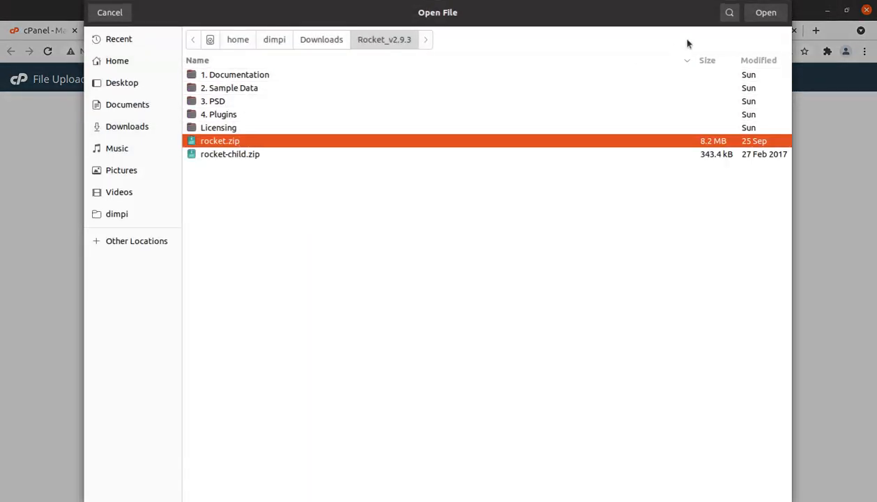
{"action": "left_click", "coordinate": [761, 12]}
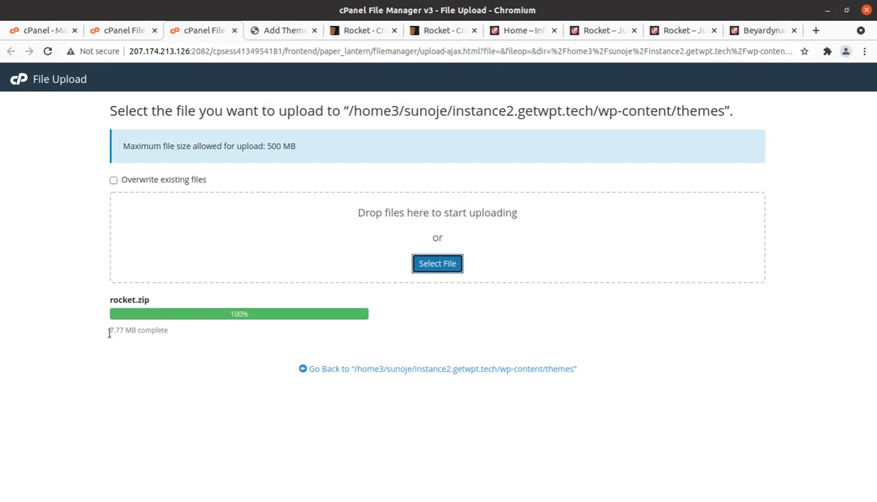
{"action": "left_click_drag", "start_coordinate": [109, 332], "coordinate": [125, 340]}
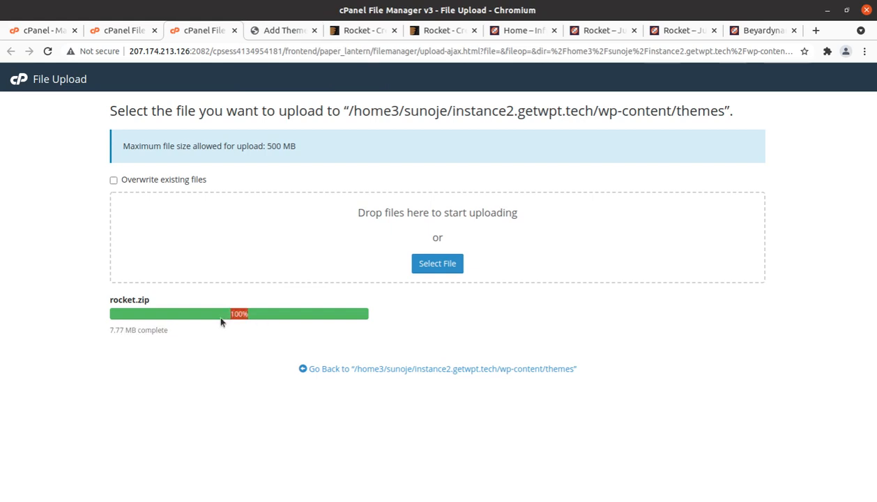
{"action": "left_click", "coordinate": [344, 370]}
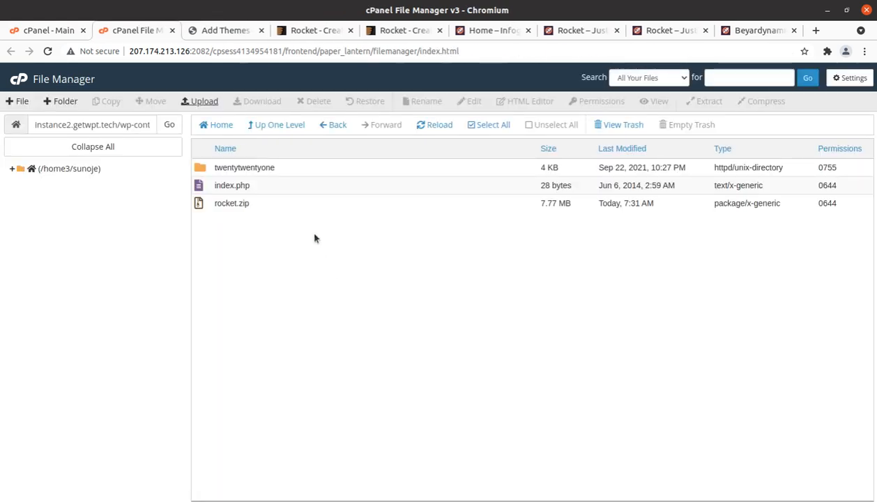
Step: Extract rocket.zip in the wp-content/themes folder and reload the folder listing
{"action": "right_click", "coordinate": [284, 209]}
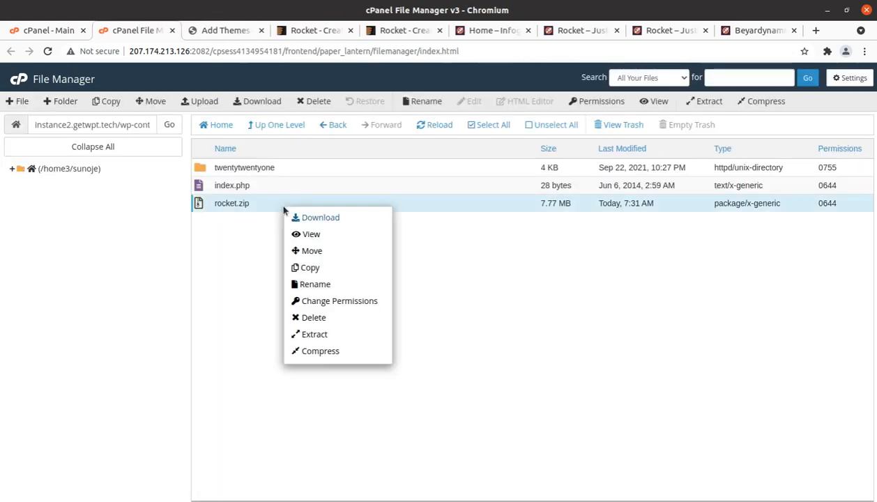
{"action": "left_click", "coordinate": [310, 334]}
{"action": "left_click", "coordinate": [516, 340]}
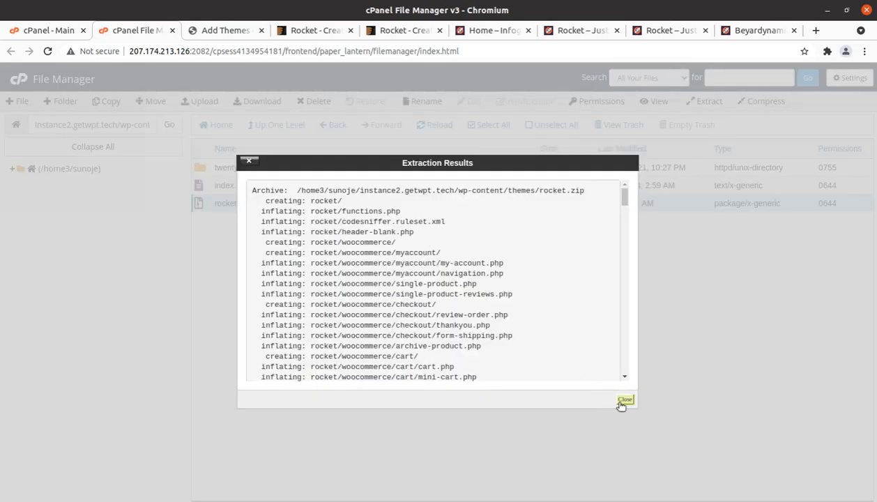
{"action": "left_click", "coordinate": [625, 402]}
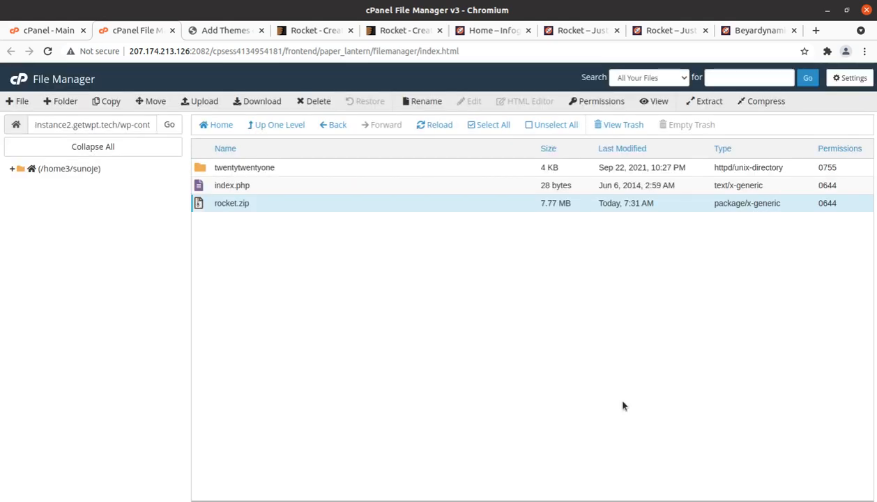
{"action": "left_click", "coordinate": [432, 128]}
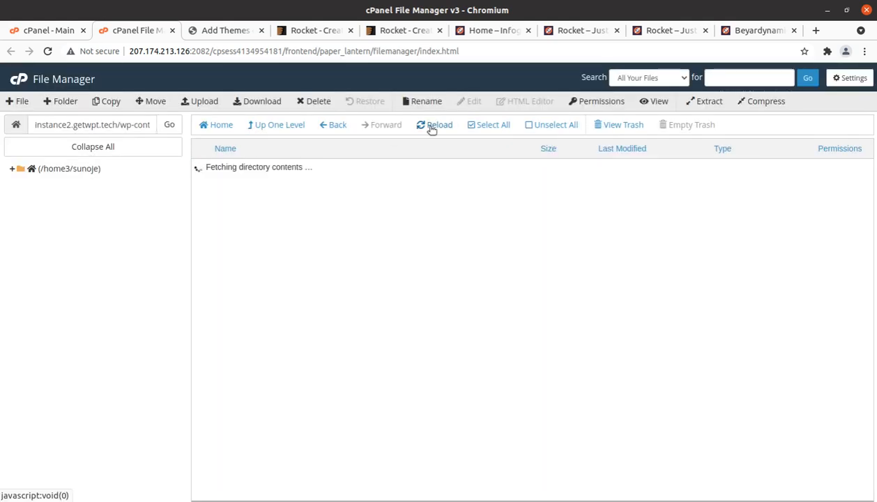
Step: Open the extracted rocket folder, look through its files, and return to the themes folder
{"action": "left_click", "coordinate": [287, 172]}
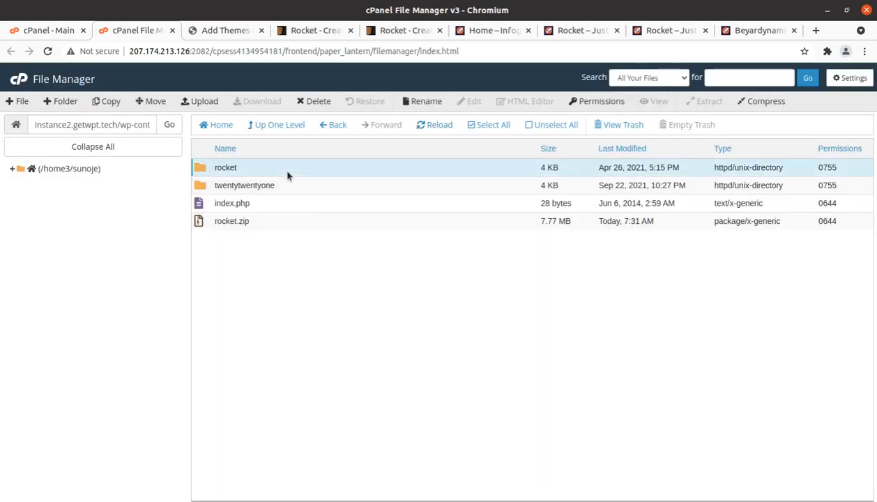
{"action": "double_click", "coordinate": [287, 174]}
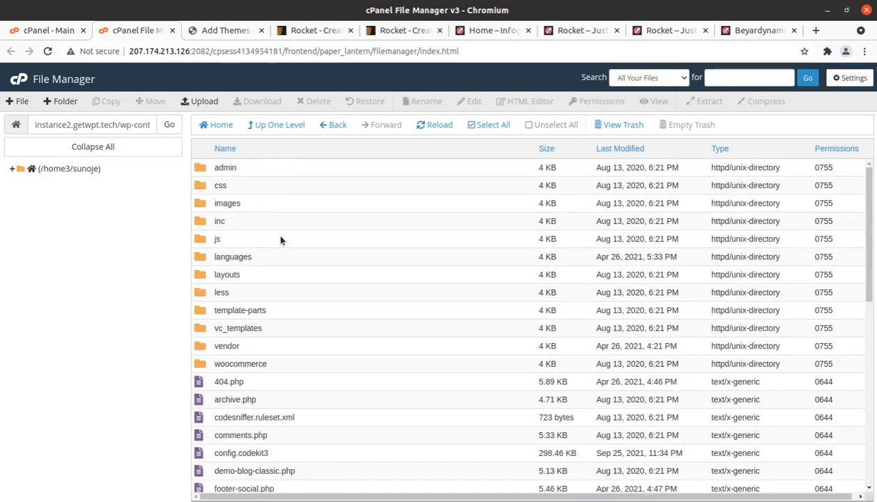
{"action": "scroll", "coordinate": [280, 240], "scroll_direction": "down", "scroll_amount": 2}
{"action": "scroll", "coordinate": [280, 241], "scroll_direction": "down", "scroll_amount": 2}
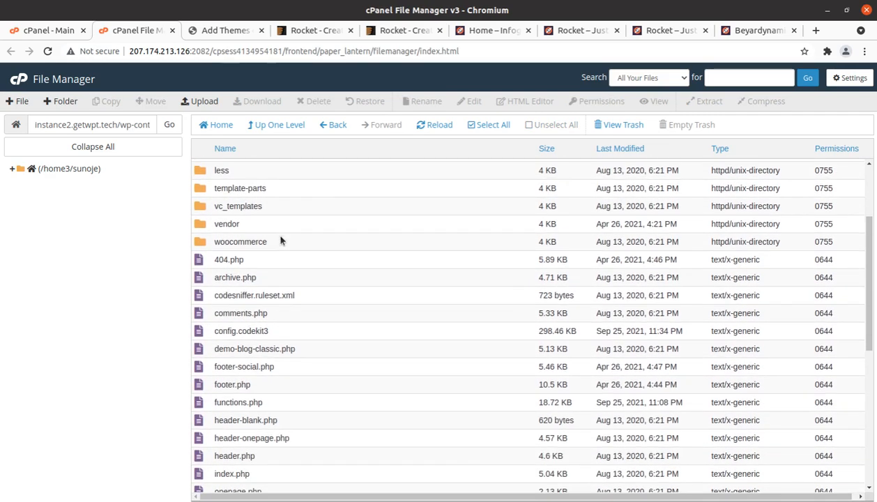
{"action": "left_click", "coordinate": [283, 130]}
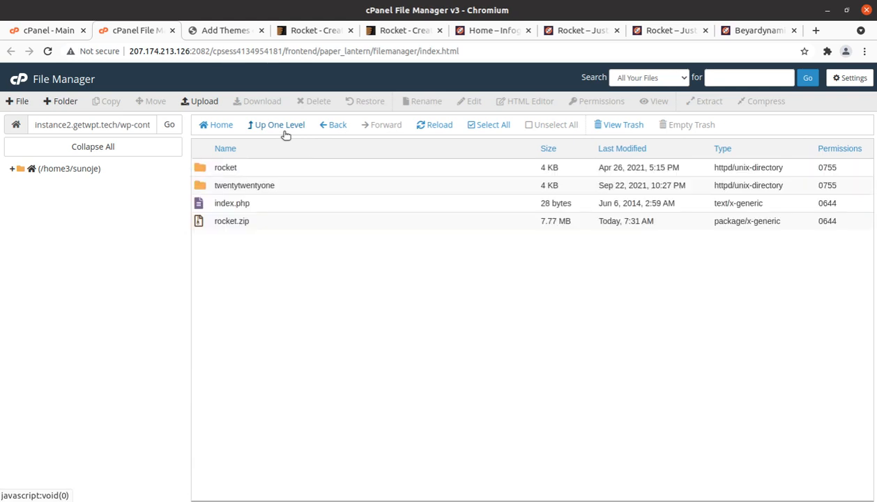
Step: Permanently delete rocket.zip from the themes folder, skipping the trash
{"action": "left_click", "coordinate": [260, 224]}
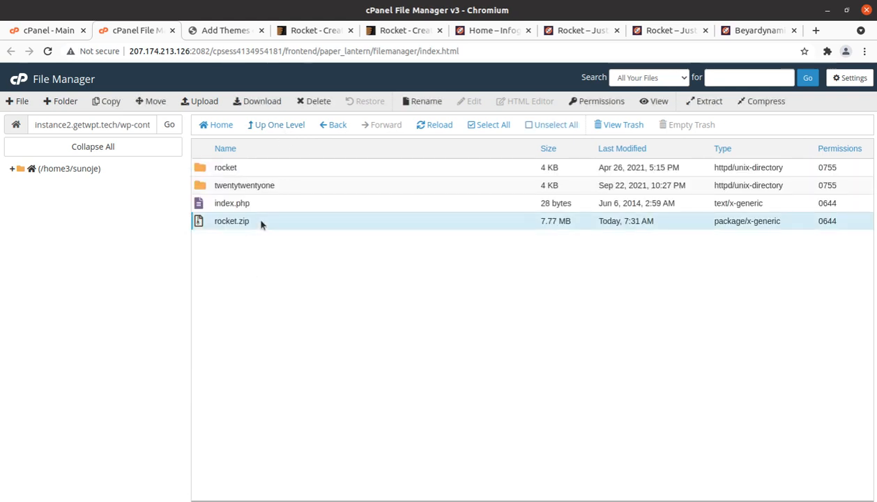
{"action": "left_click", "coordinate": [305, 104]}
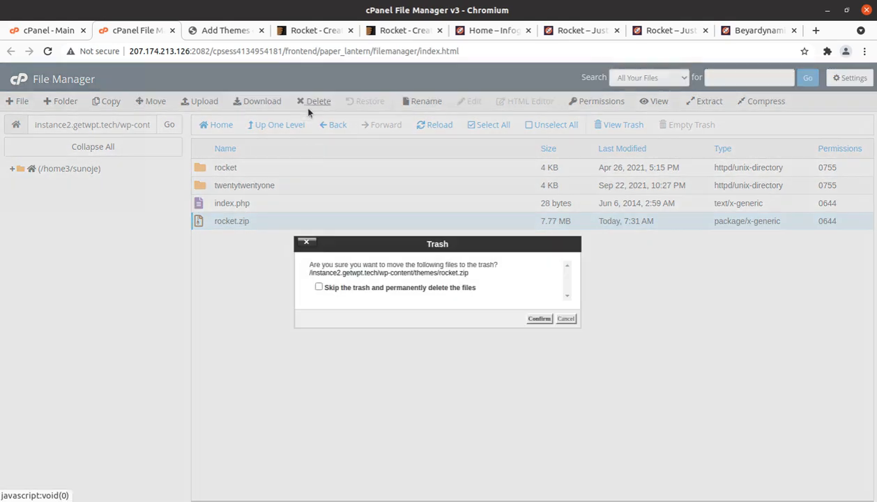
{"action": "left_click", "coordinate": [319, 287]}
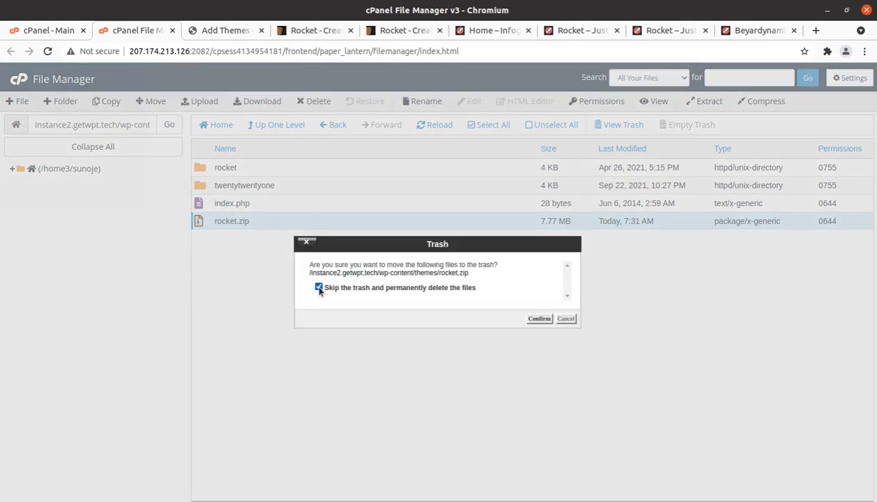
{"action": "left_click", "coordinate": [538, 320]}
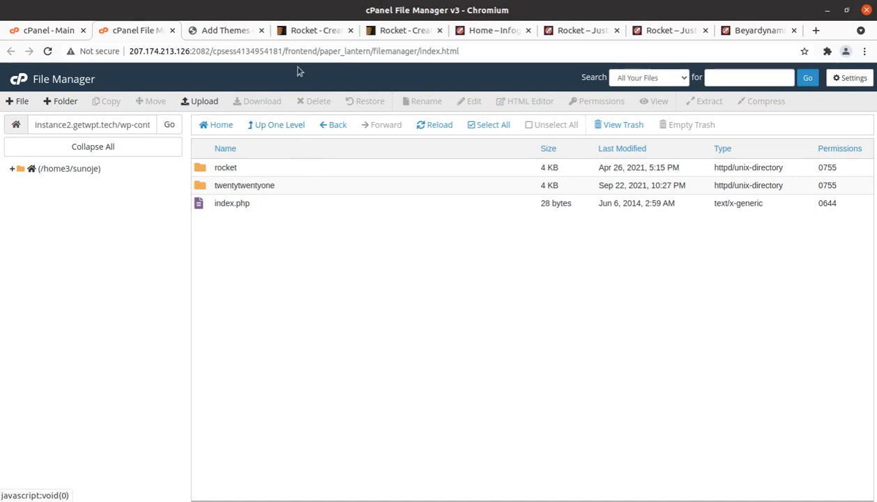
Step: Compare the WordPress theme upload form with the themes folder in the cPanel File Manager
{"action": "left_click", "coordinate": [233, 32]}
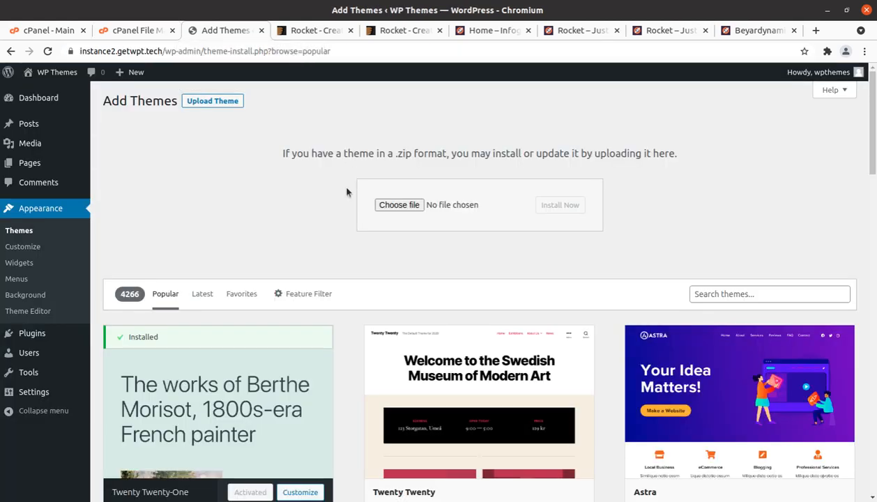
{"action": "left_click", "coordinate": [136, 32]}
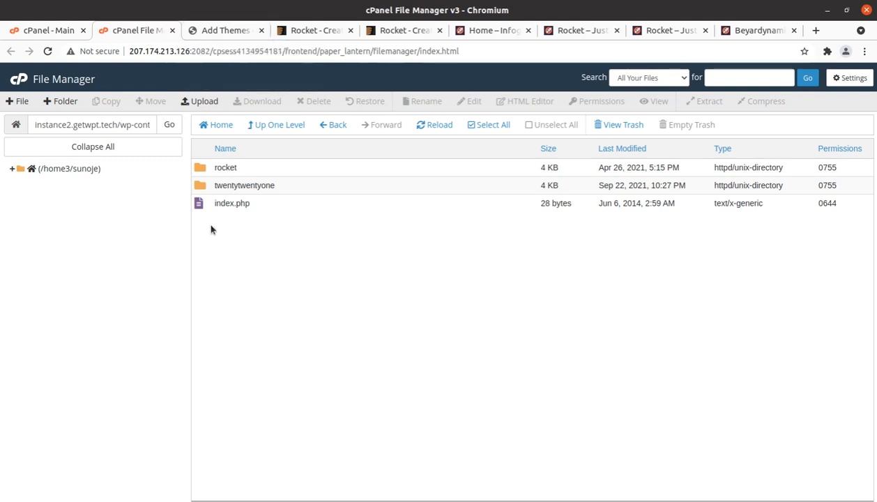
{"action": "left_click", "coordinate": [235, 33]}
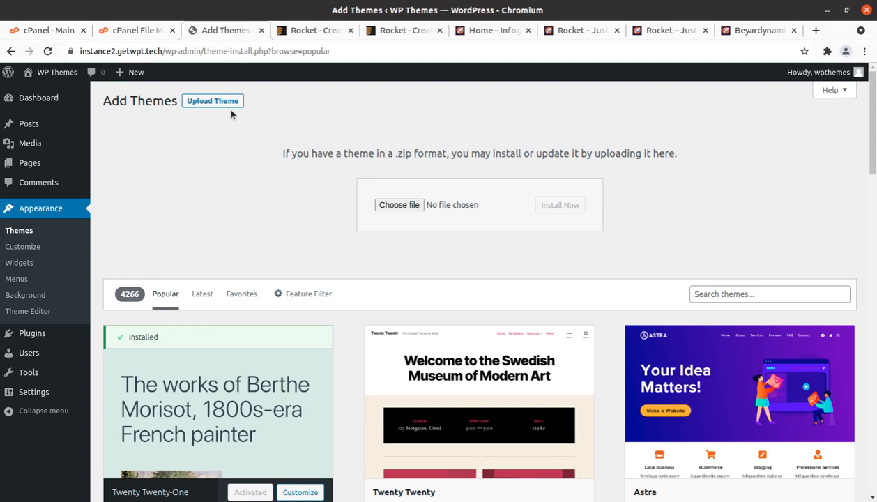
{"action": "left_click", "coordinate": [139, 31]}
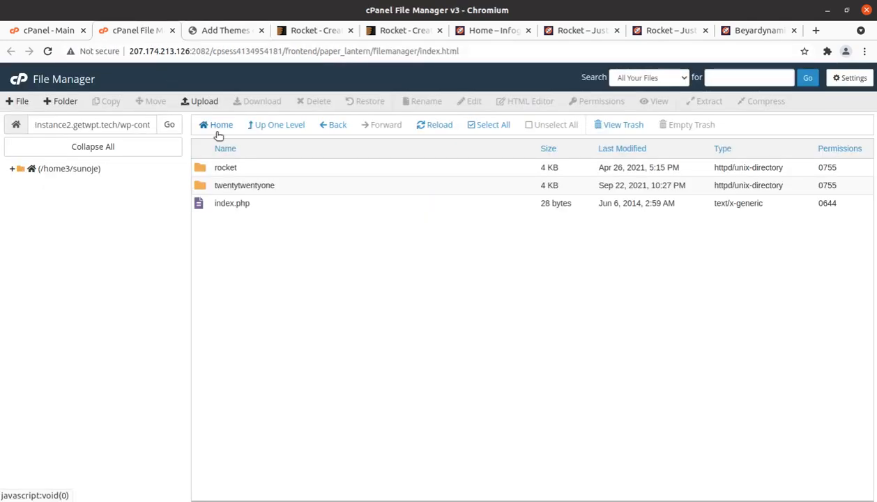
Step: Switch to the WordPress dashboard, view the Rocket theme's details among the installed themes, and activate the theme
{"action": "left_click", "coordinate": [219, 31]}
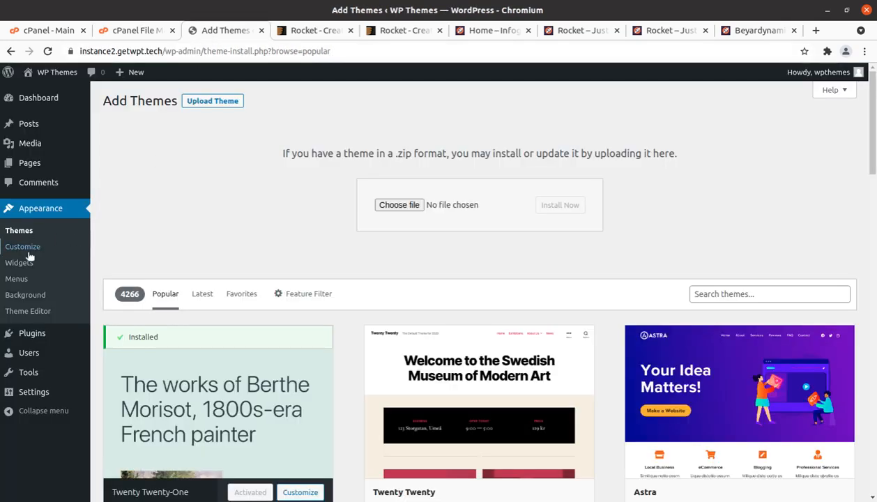
{"action": "left_click", "coordinate": [16, 234]}
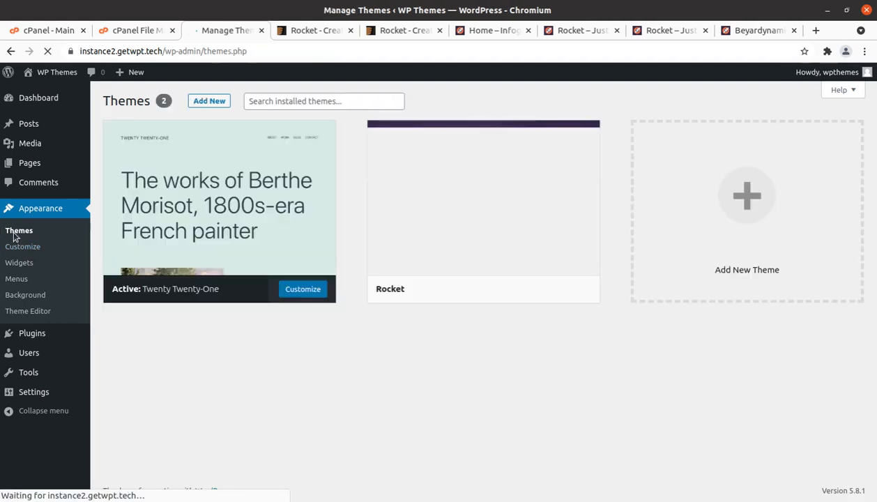
{"action": "mouse_move", "coordinate": [542, 261]}
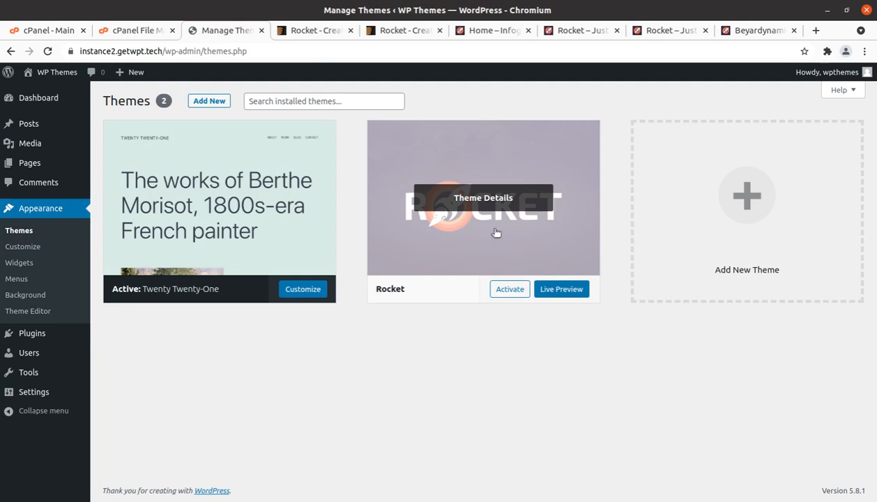
{"action": "left_click", "coordinate": [474, 199]}
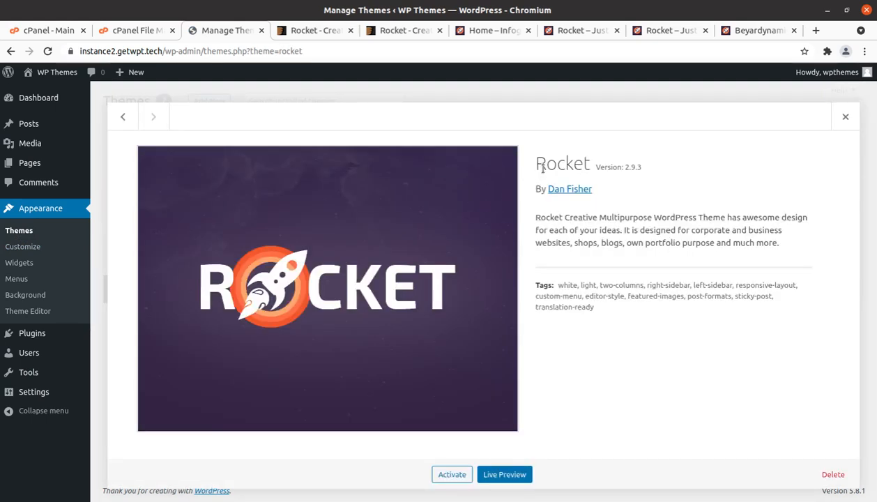
{"action": "left_click_drag", "start_coordinate": [535, 165], "coordinate": [592, 179]}
{"action": "left_click", "coordinate": [663, 176]}
{"action": "left_click", "coordinate": [454, 474]}
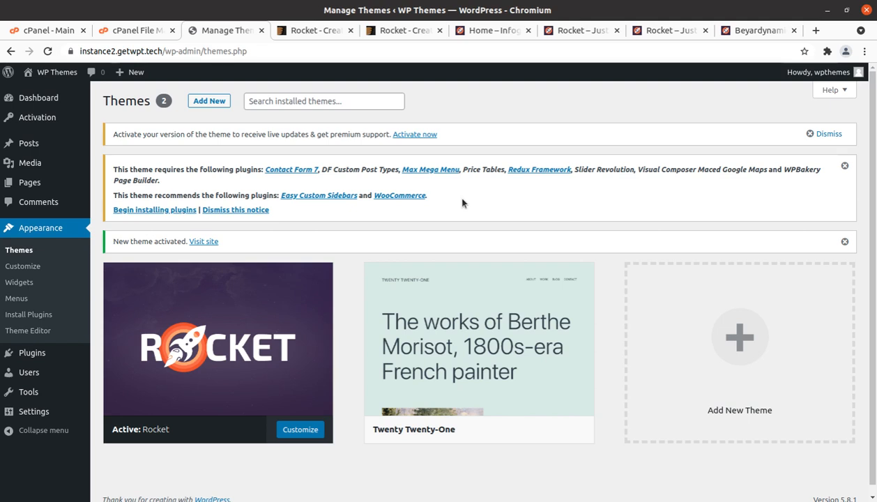
Step: Begin installing the theme's plugins and point out the Required types, Redux Framework and Slider Revolution in the list
{"action": "left_click", "coordinate": [138, 213]}
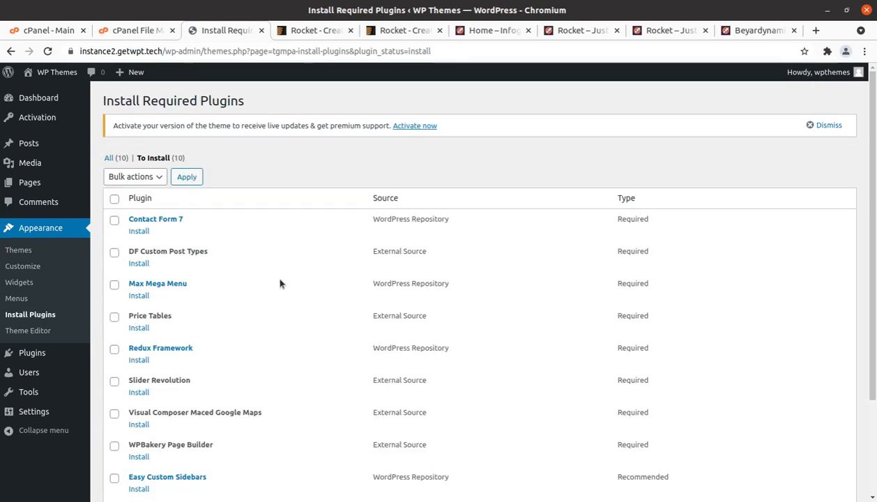
{"action": "scroll", "coordinate": [280, 283], "scroll_direction": "down", "scroll_amount": 2}
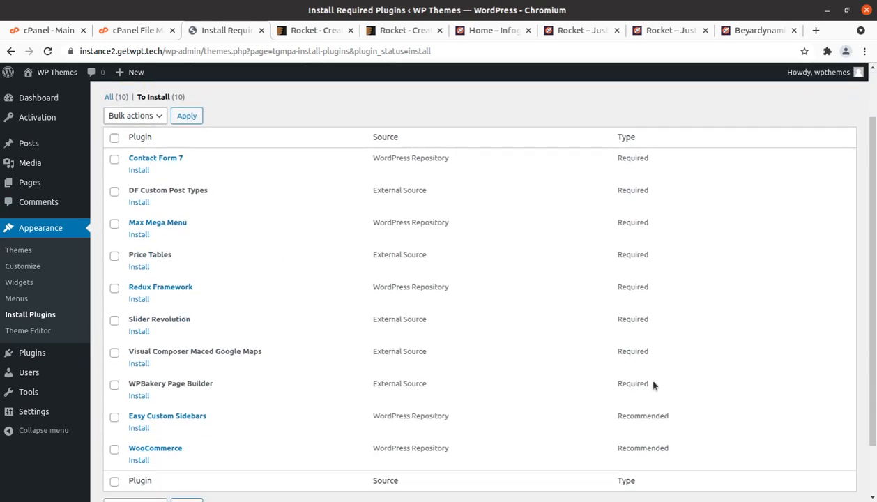
{"action": "left_click_drag", "start_coordinate": [654, 385], "coordinate": [606, 223]}
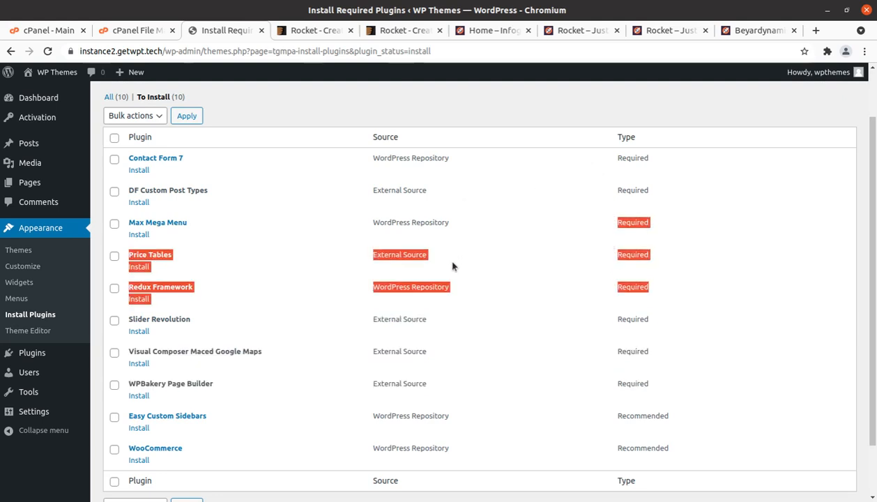
{"action": "left_click", "coordinate": [800, 253]}
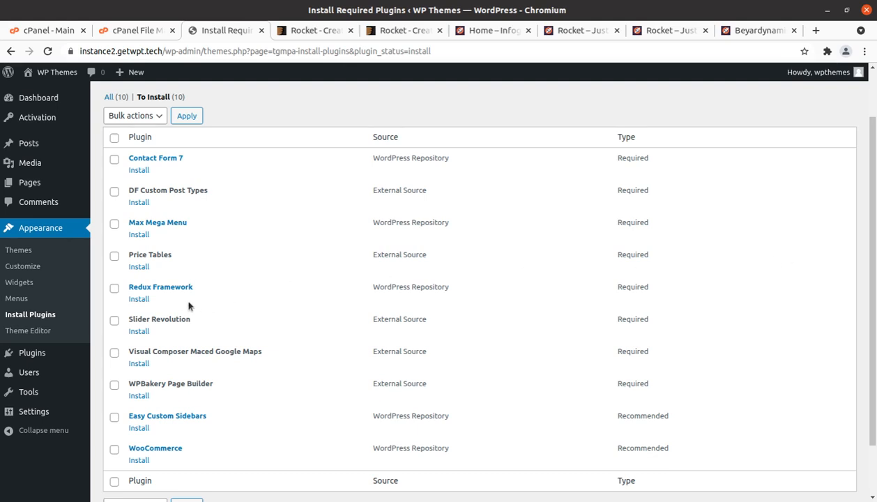
{"action": "left_click_drag", "start_coordinate": [196, 288], "coordinate": [127, 283]}
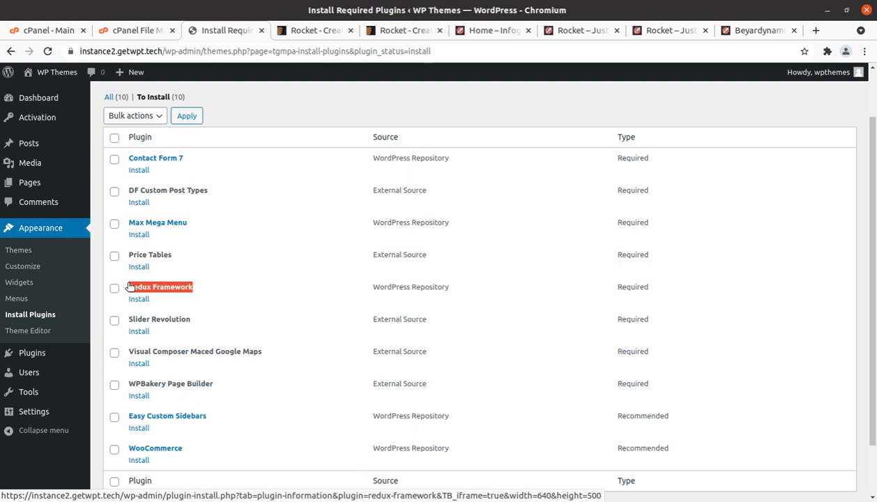
{"action": "left_click", "coordinate": [220, 311]}
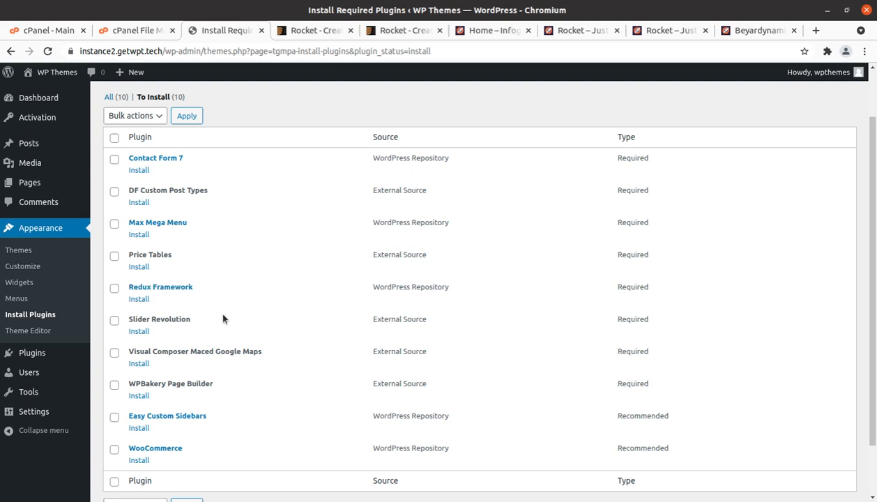
{"action": "left_click_drag", "start_coordinate": [201, 324], "coordinate": [125, 314]}
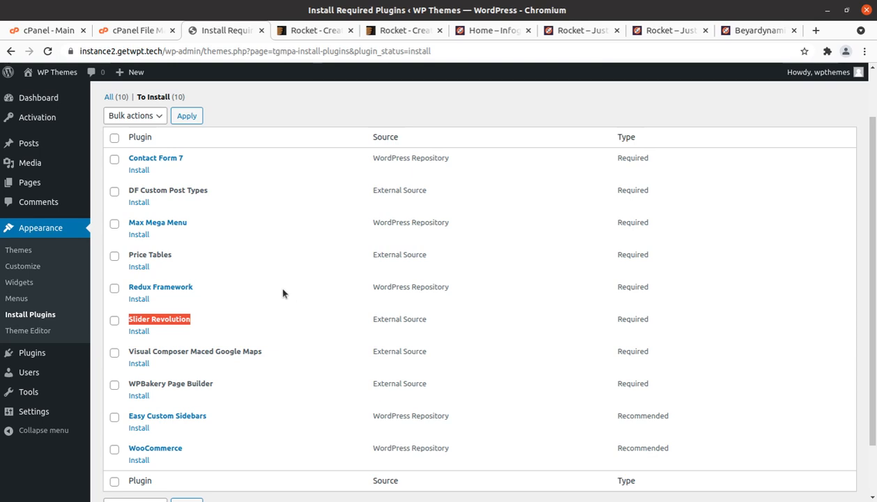
Step: Review the full list of required and recommended plugins, from Contact Form 7 to WooCommerce
{"action": "scroll", "coordinate": [283, 293], "scroll_direction": "down", "scroll_amount": 1}
{"action": "scroll", "coordinate": [283, 294], "scroll_direction": "down", "scroll_amount": 1}
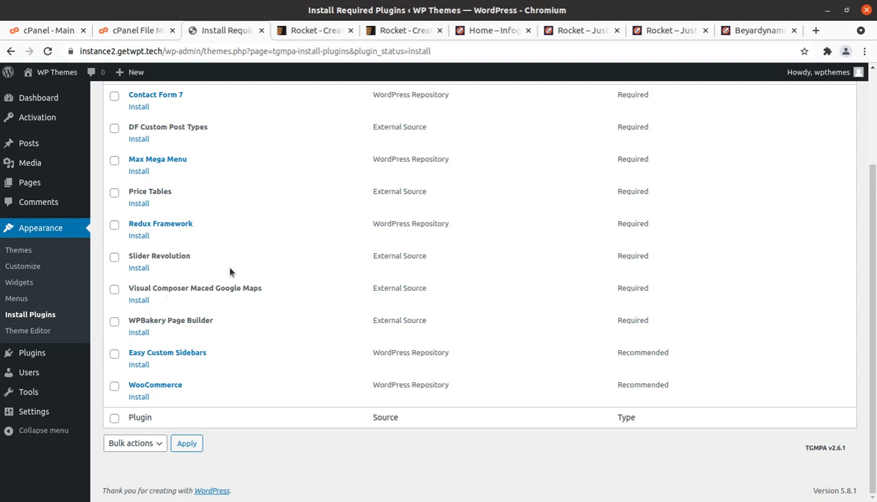
{"action": "scroll", "coordinate": [230, 270], "scroll_direction": "up", "scroll_amount": 3}
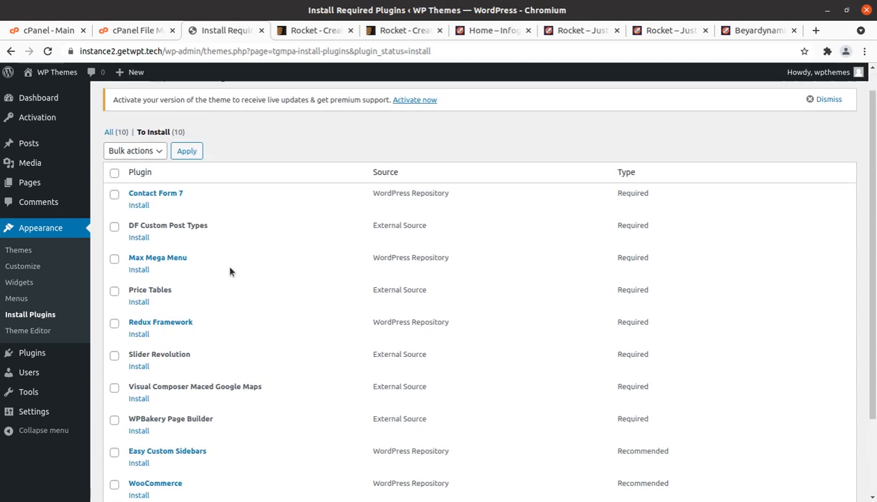
{"action": "scroll", "coordinate": [226, 279], "scroll_direction": "down", "scroll_amount": 3}
{"action": "scroll", "coordinate": [212, 271], "scroll_direction": "up", "scroll_amount": 3}
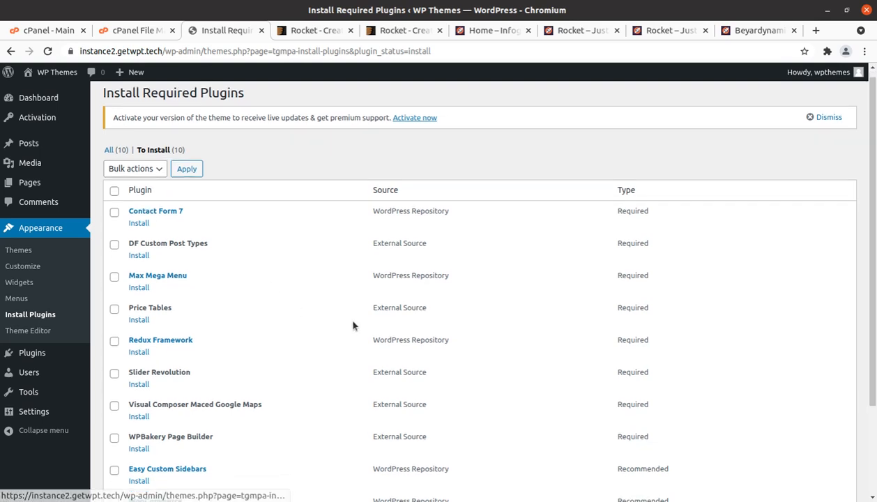
{"action": "scroll", "coordinate": [535, 328], "scroll_direction": "down", "scroll_amount": 3}
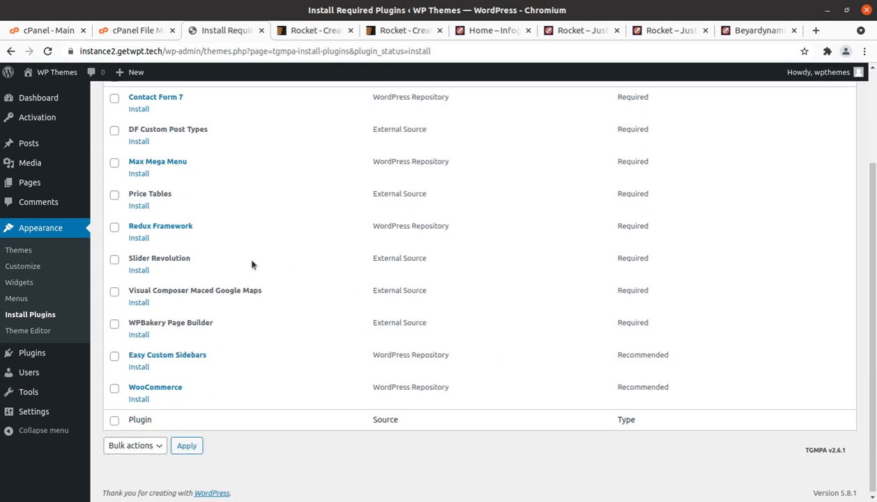
{"action": "scroll", "coordinate": [251, 263], "scroll_direction": "up", "scroll_amount": 3}
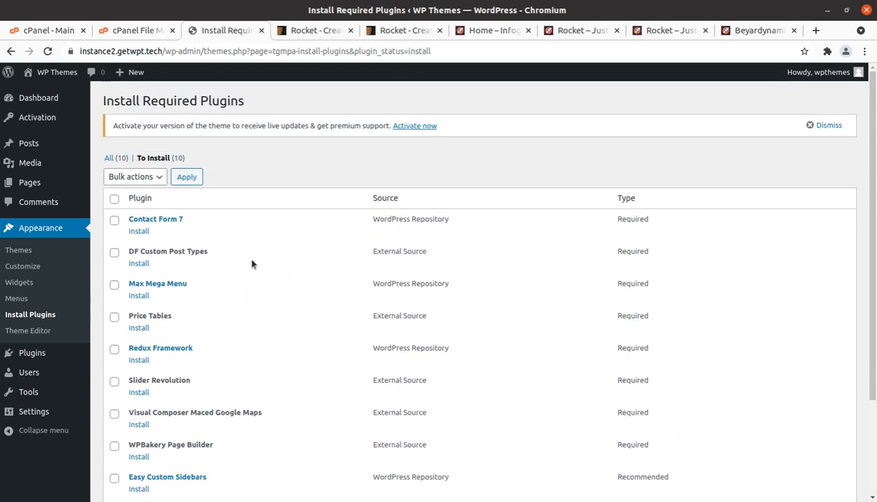
Step: Select all the listed required and recommended plugins and run the bulk Install action on them
{"action": "left_click", "coordinate": [115, 198]}
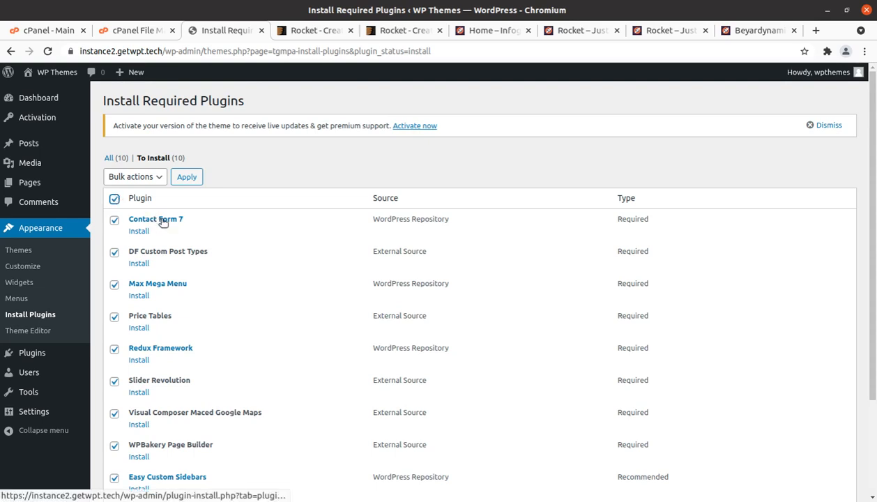
{"action": "scroll", "coordinate": [187, 238], "scroll_direction": "down", "scroll_amount": 1}
{"action": "scroll", "coordinate": [187, 238], "scroll_direction": "down", "scroll_amount": 2}
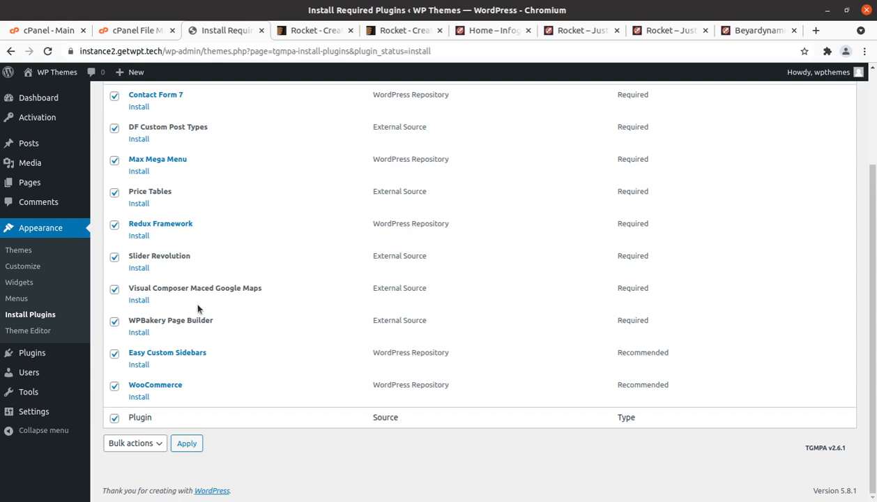
{"action": "scroll", "coordinate": [194, 299], "scroll_direction": "up", "scroll_amount": 3}
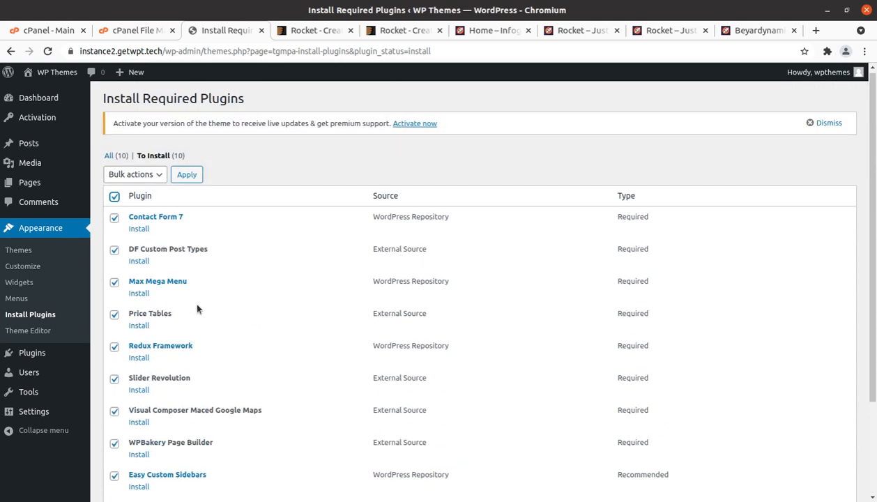
{"action": "left_click", "coordinate": [154, 175]}
{"action": "left_click", "coordinate": [131, 199]}
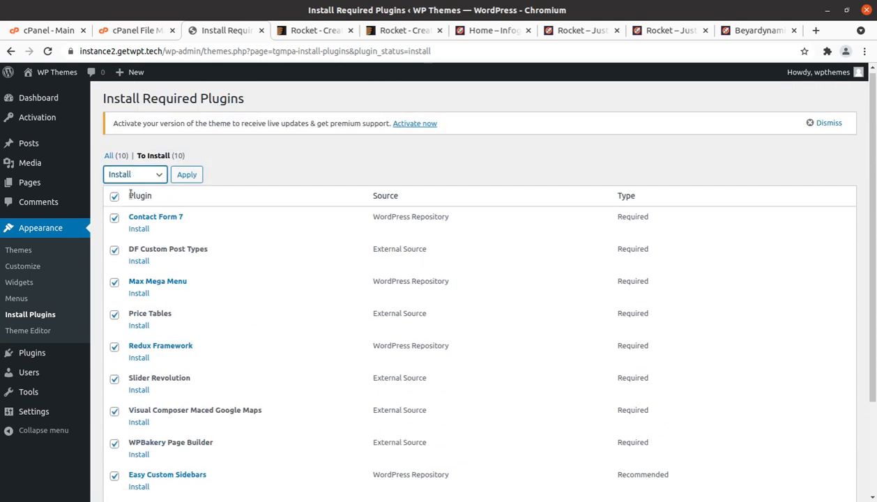
{"action": "left_click", "coordinate": [189, 177]}
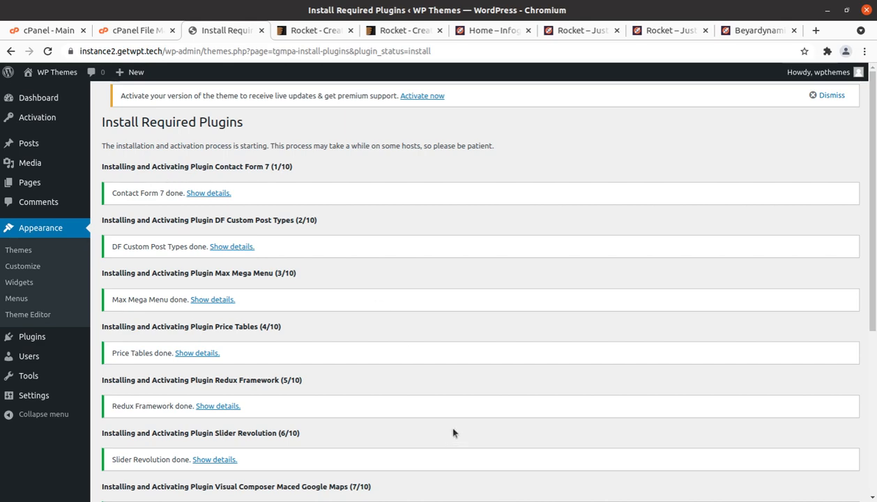
Step: Review the installation and activation results for every plugin, from Contact Form 7 to WooCommerce
{"action": "scroll", "coordinate": [453, 433], "scroll_direction": "down", "scroll_amount": 5}
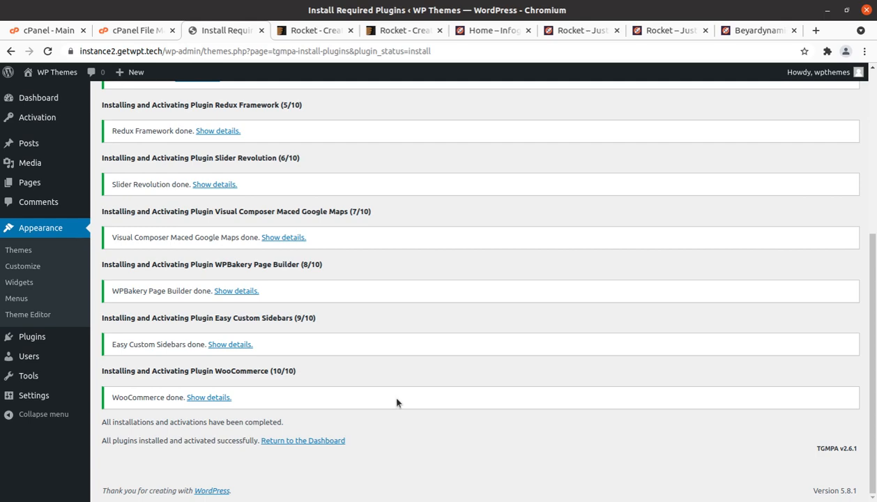
{"action": "scroll", "coordinate": [396, 402], "scroll_direction": "up", "scroll_amount": 3}
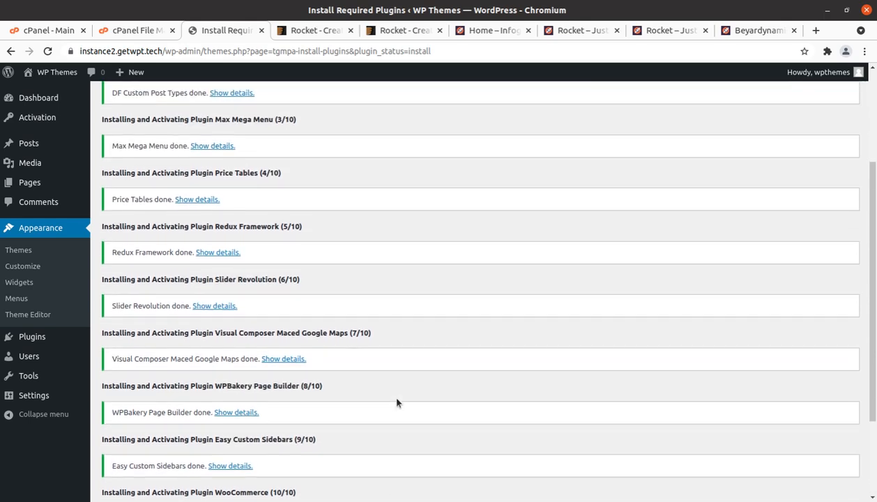
{"action": "scroll", "coordinate": [396, 403], "scroll_direction": "up", "scroll_amount": 4}
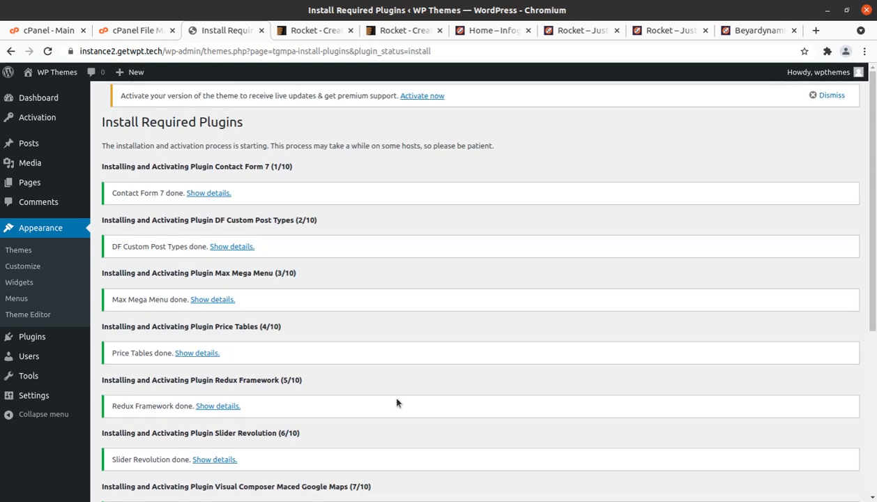
{"action": "scroll", "coordinate": [426, 356], "scroll_direction": "down", "scroll_amount": 6}
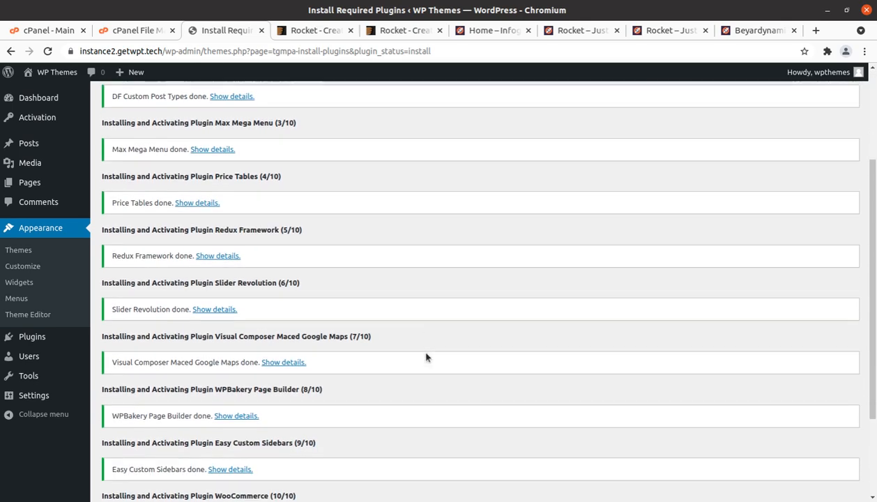
{"action": "scroll", "coordinate": [427, 357], "scroll_direction": "down", "scroll_amount": 1}
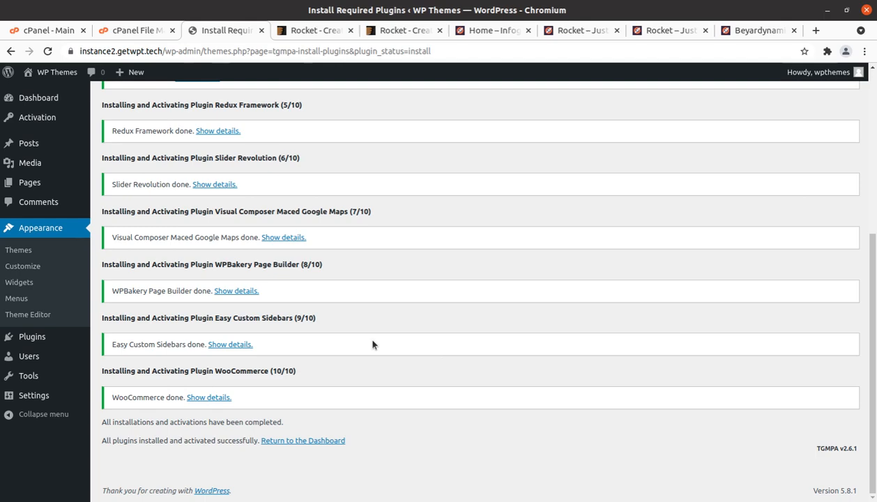
{"action": "scroll", "coordinate": [368, 318], "scroll_direction": "up", "scroll_amount": 5}
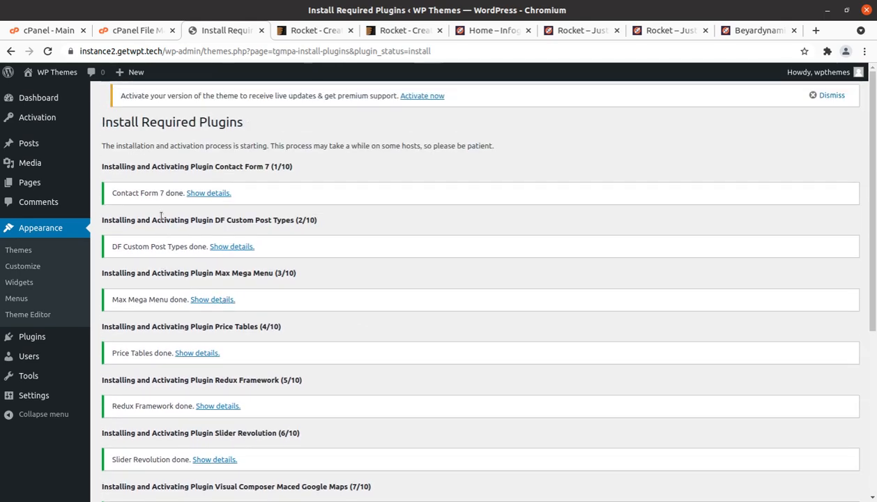
Step: Return to the WordPress dashboard and dismiss the Redux registration notice and the theme activation notice
{"action": "left_click", "coordinate": [42, 96]}
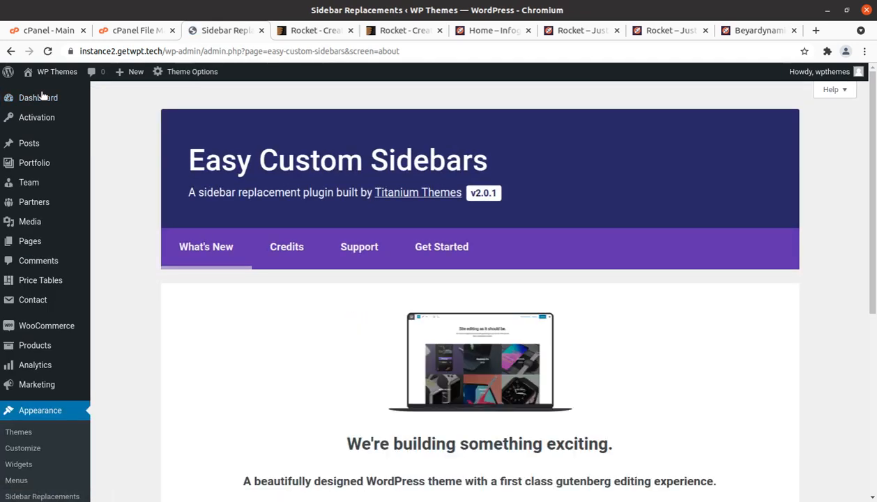
{"action": "left_click", "coordinate": [40, 96]}
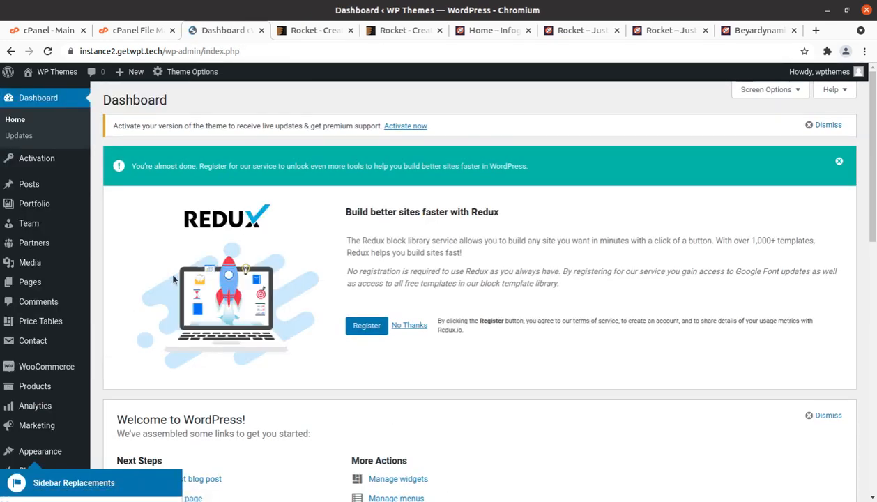
{"action": "left_click", "coordinate": [839, 161]}
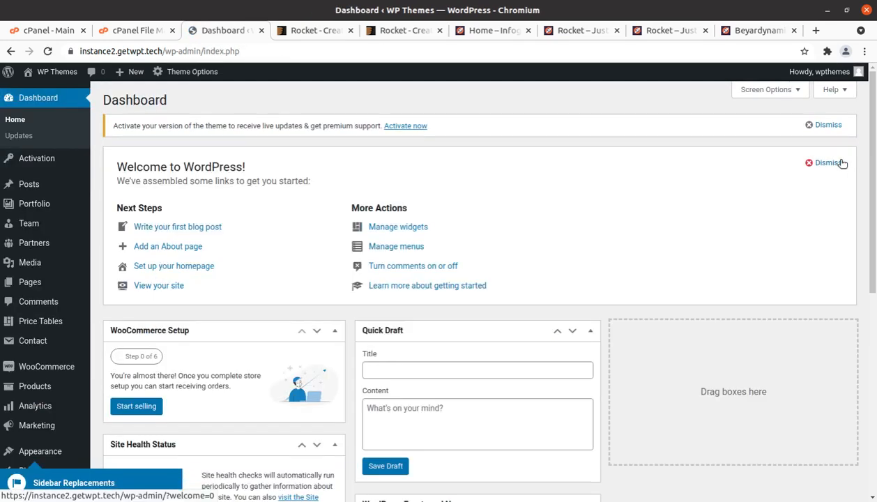
{"action": "left_click", "coordinate": [808, 126]}
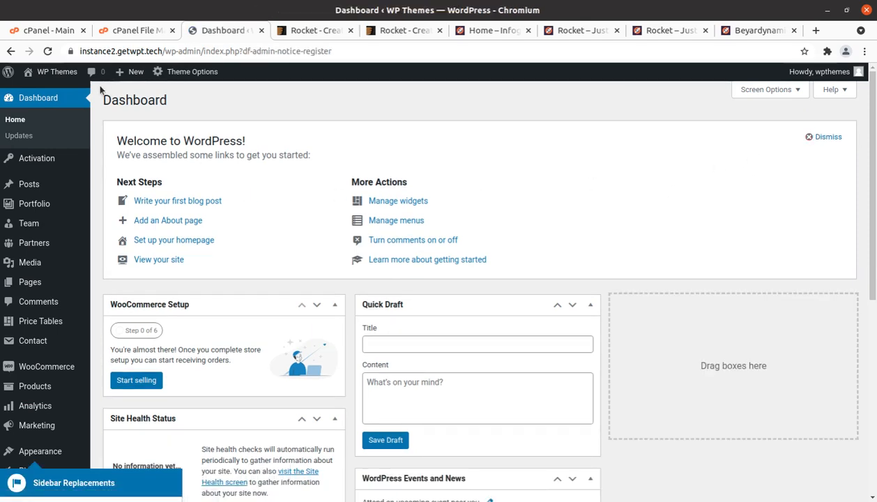
Step: Open the site's front end in a new tab and look over its Blog home page down to the recent comments
{"action": "mouse_move", "coordinate": [57, 72]}
{"action": "middle_click", "coordinate": [35, 93]}
{"action": "left_click", "coordinate": [282, 30]}
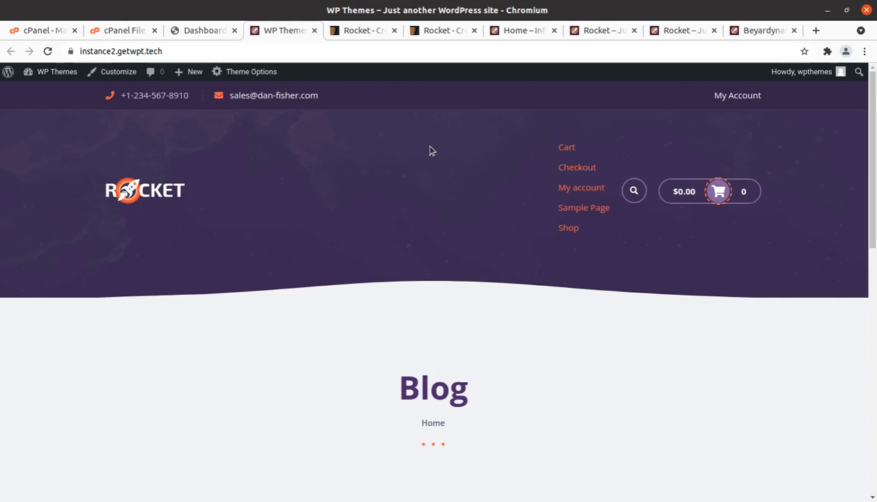
{"action": "scroll", "coordinate": [475, 180], "scroll_direction": "down", "scroll_amount": 5}
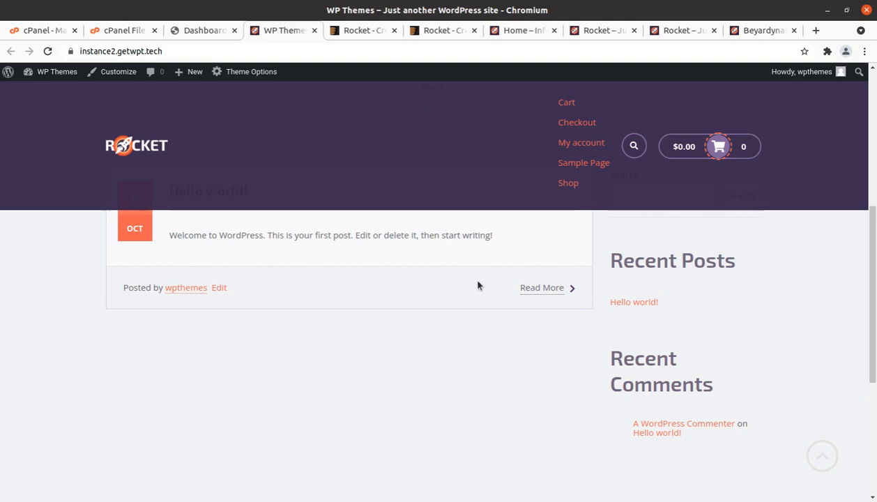
{"action": "scroll", "coordinate": [478, 284], "scroll_direction": "up", "scroll_amount": 5}
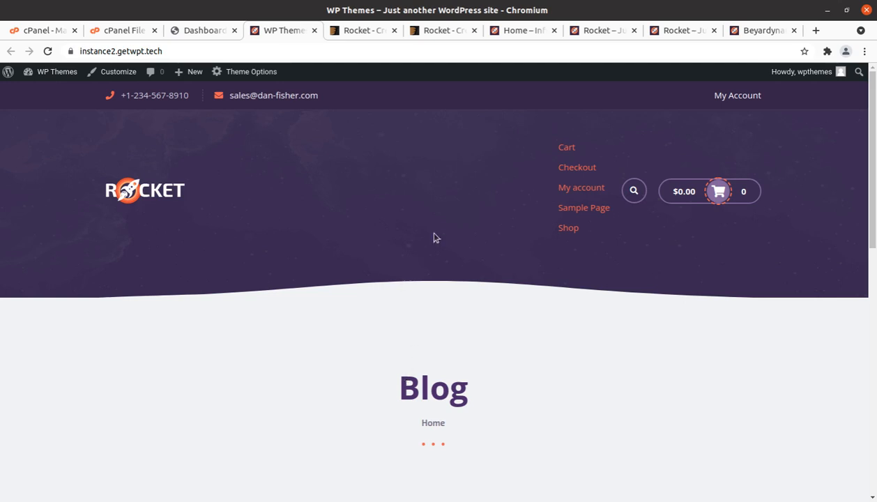
Step: View the top of Rocket's Infographic Header demo and its mobile application demo for comparison with the new site
{"action": "left_click", "coordinate": [516, 30]}
{"action": "scroll", "coordinate": [372, 154], "scroll_direction": "up", "scroll_amount": 10}
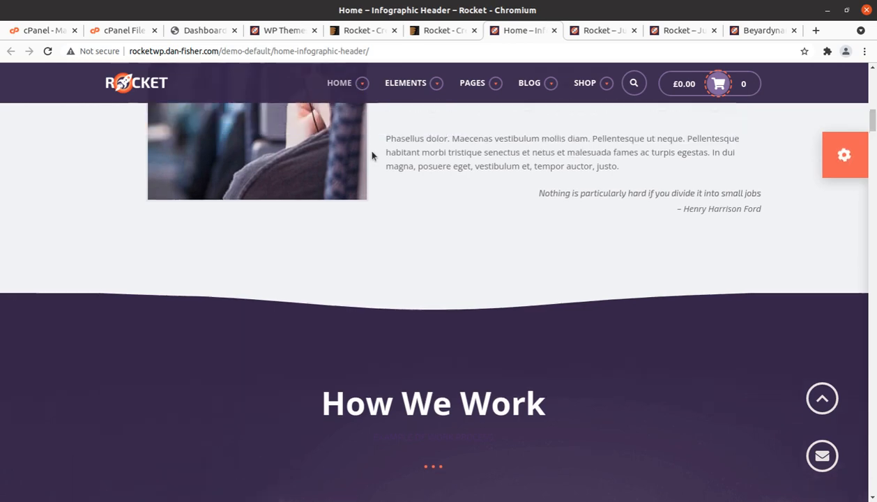
{"action": "scroll", "coordinate": [372, 155], "scroll_direction": "up", "scroll_amount": 3}
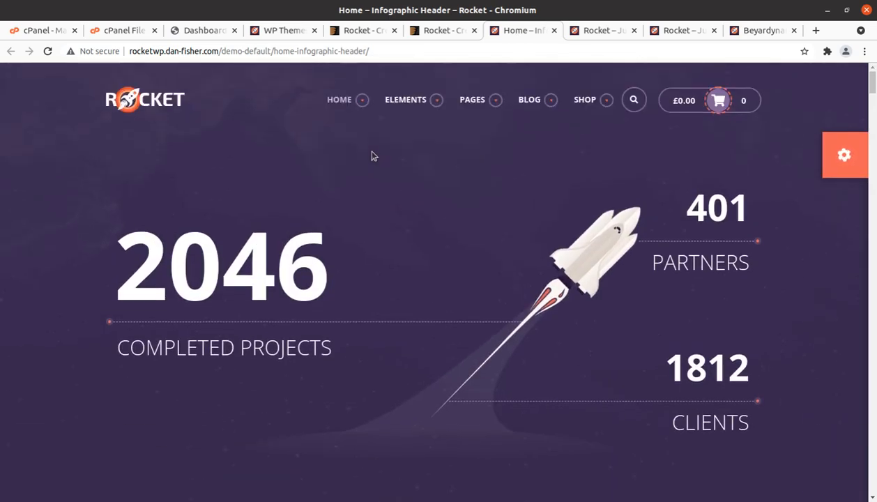
{"action": "left_click", "coordinate": [603, 31]}
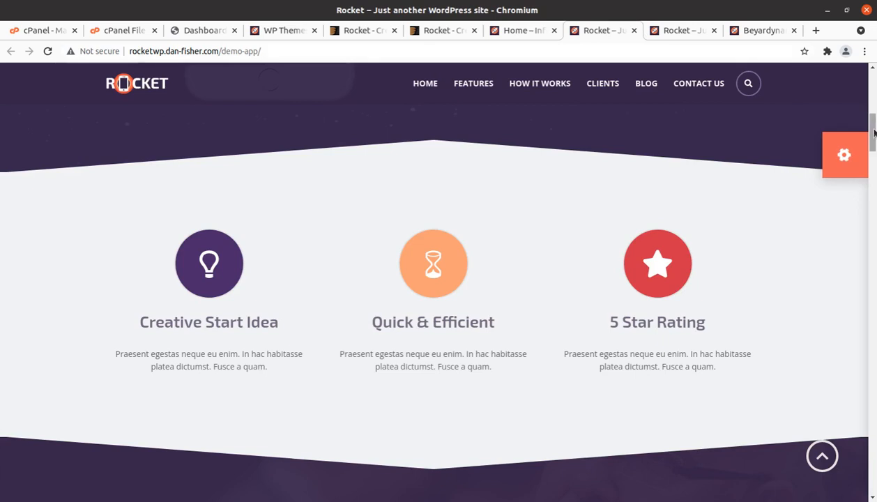
{"action": "left_click_drag", "start_coordinate": [875, 133], "coordinate": [871, 71]}
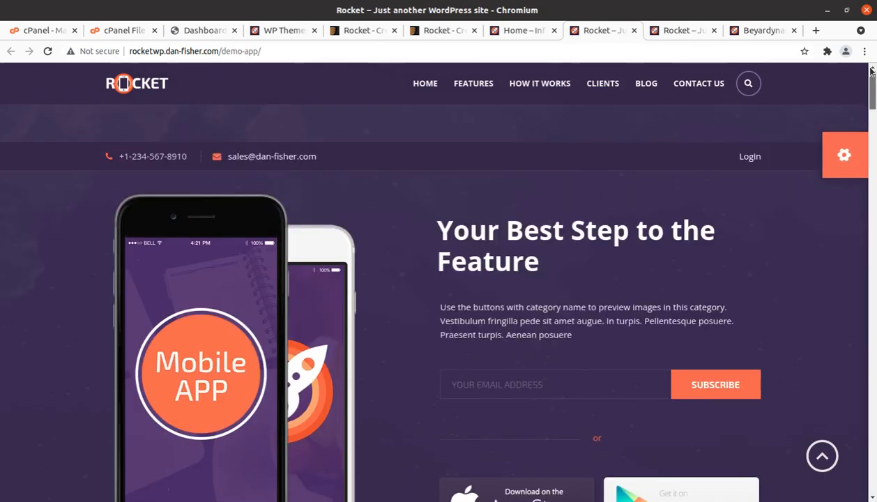
Step: Look through the Rocket movie and store demos, revisiting the application and Infographic Header demos
{"action": "left_click", "coordinate": [651, 32]}
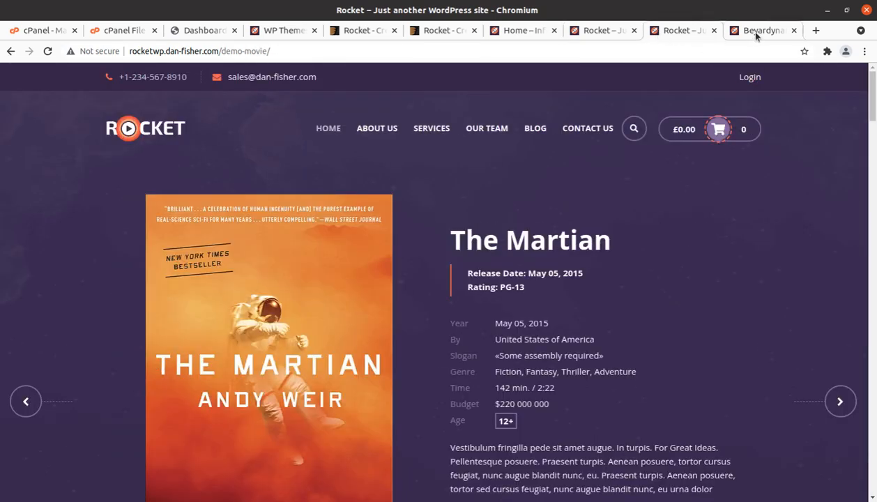
{"action": "left_click", "coordinate": [756, 35]}
{"action": "left_click", "coordinate": [686, 29]}
{"action": "left_click", "coordinate": [604, 31]}
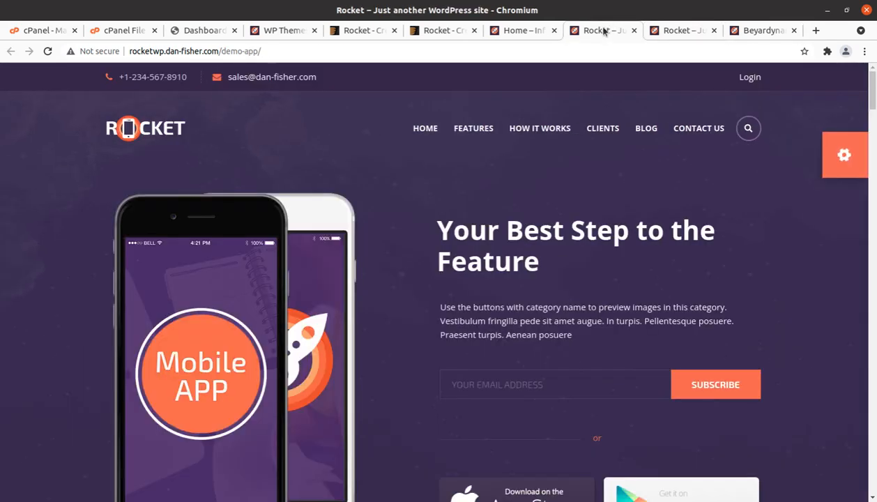
{"action": "left_click", "coordinate": [506, 32]}
{"action": "left_click", "coordinate": [447, 30]}
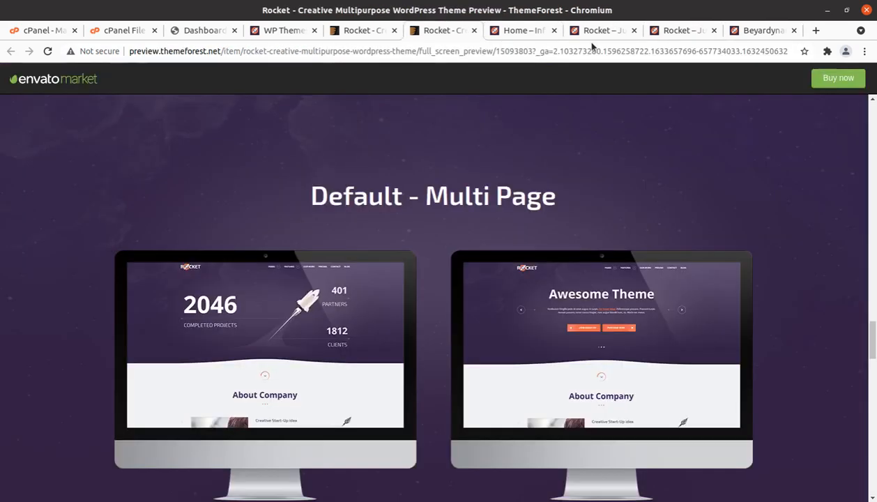
{"action": "left_click", "coordinate": [521, 31]}
Step: Switch to the ThemeForest preview of Rocket and examine its Color Schemes section, including Pink and Dark
{"action": "left_click", "coordinate": [446, 30]}
{"action": "scroll", "coordinate": [410, 115], "scroll_direction": "up", "scroll_amount": 15}
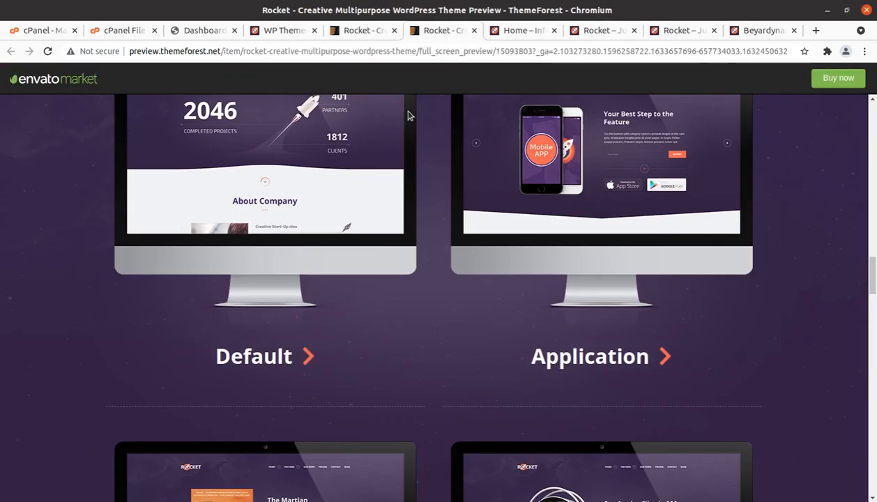
{"action": "scroll", "coordinate": [410, 116], "scroll_direction": "up", "scroll_amount": 12}
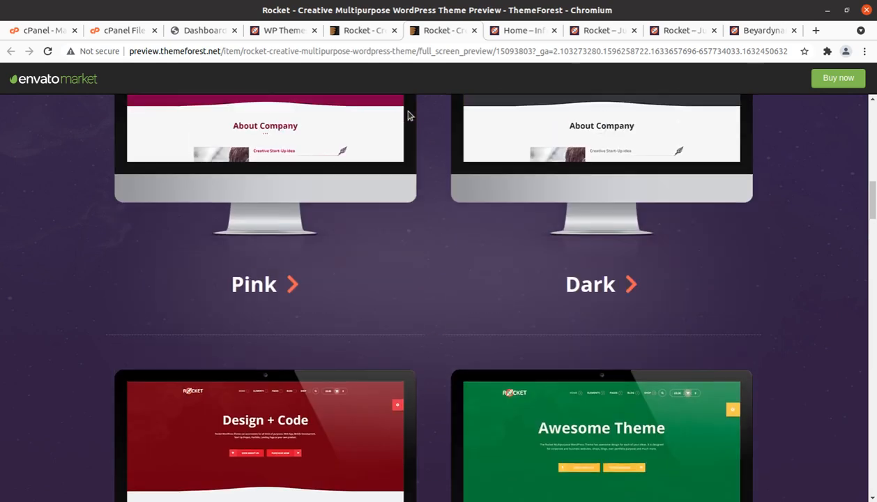
{"action": "scroll", "coordinate": [409, 116], "scroll_direction": "up", "scroll_amount": 10}
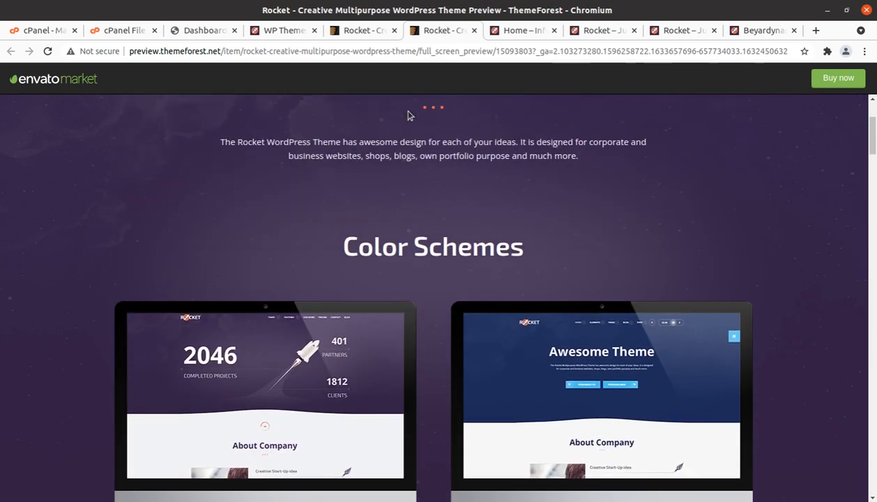
{"action": "scroll", "coordinate": [410, 115], "scroll_direction": "up", "scroll_amount": 2}
Step: Examine the Rocket demo variants in the preview, from Default, Application, Movie and Store to the Multi Page and One Page layouts
{"action": "scroll", "coordinate": [409, 115], "scroll_direction": "down", "scroll_amount": 18}
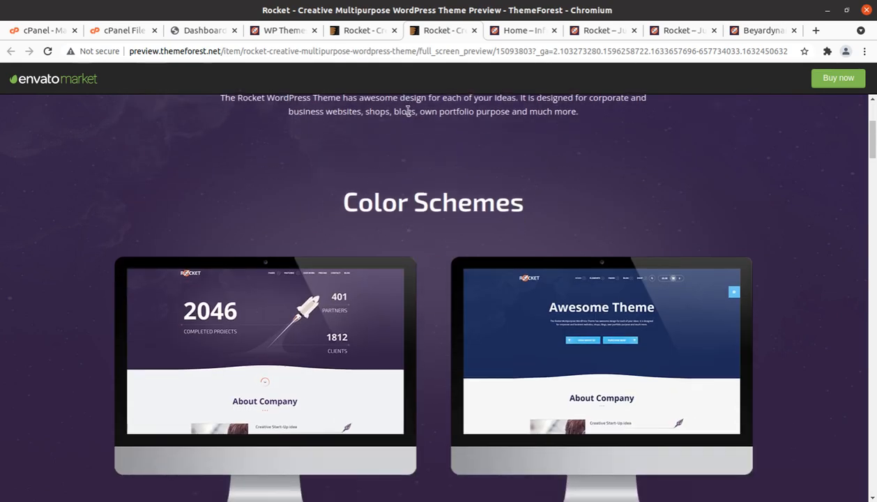
{"action": "scroll", "coordinate": [408, 110], "scroll_direction": "down", "scroll_amount": 10}
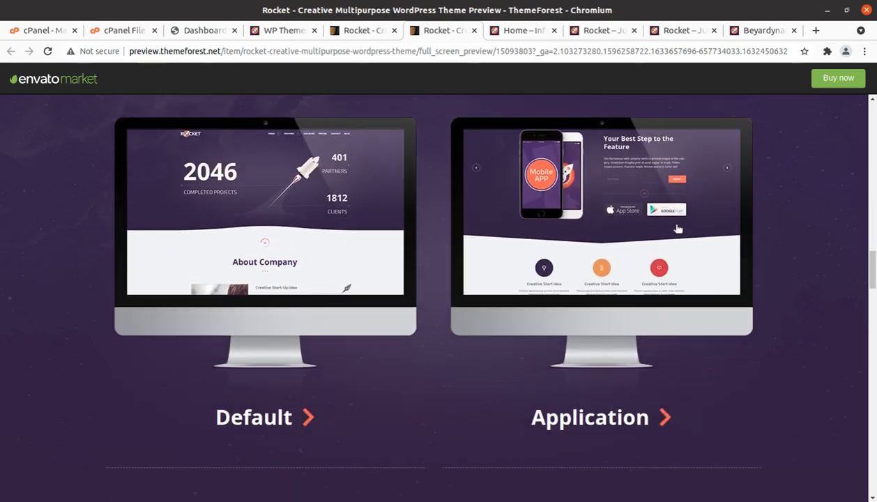
{"action": "scroll", "coordinate": [676, 227], "scroll_direction": "down", "scroll_amount": 8}
{"action": "scroll", "coordinate": [256, 282], "scroll_direction": "down", "scroll_amount": 3}
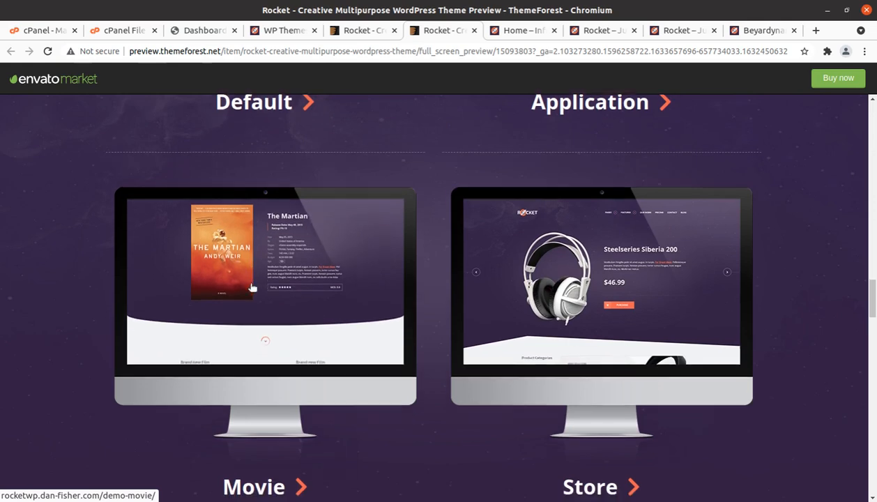
{"action": "scroll", "coordinate": [667, 193], "scroll_direction": "down", "scroll_amount": 4}
{"action": "scroll", "coordinate": [667, 192], "scroll_direction": "down", "scroll_amount": 4}
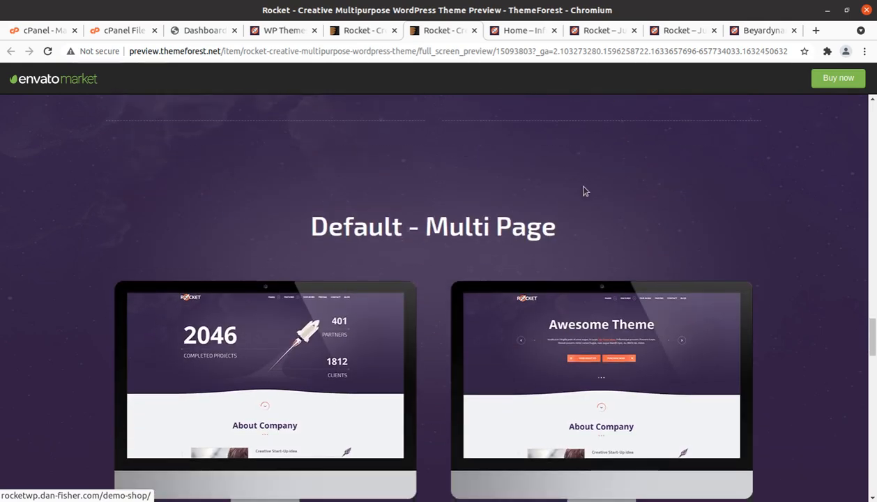
{"action": "scroll", "coordinate": [680, 237], "scroll_direction": "down", "scroll_amount": 3}
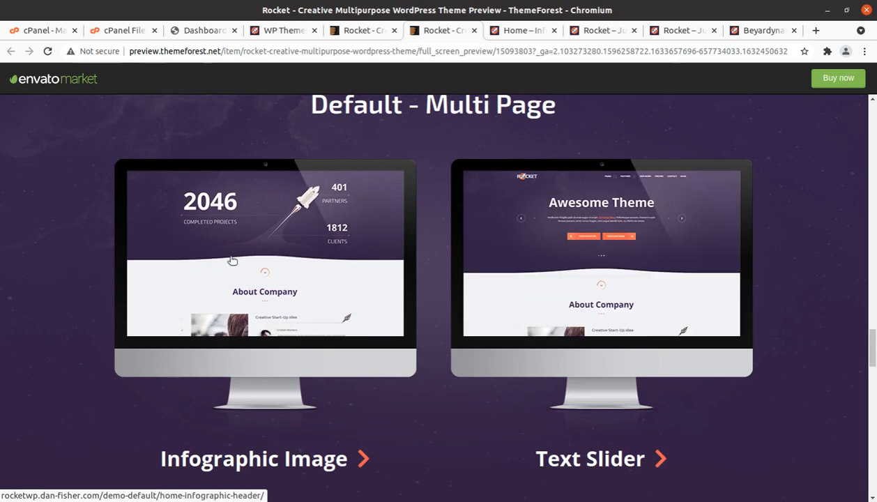
{"action": "scroll", "coordinate": [580, 222], "scroll_direction": "down", "scroll_amount": 3}
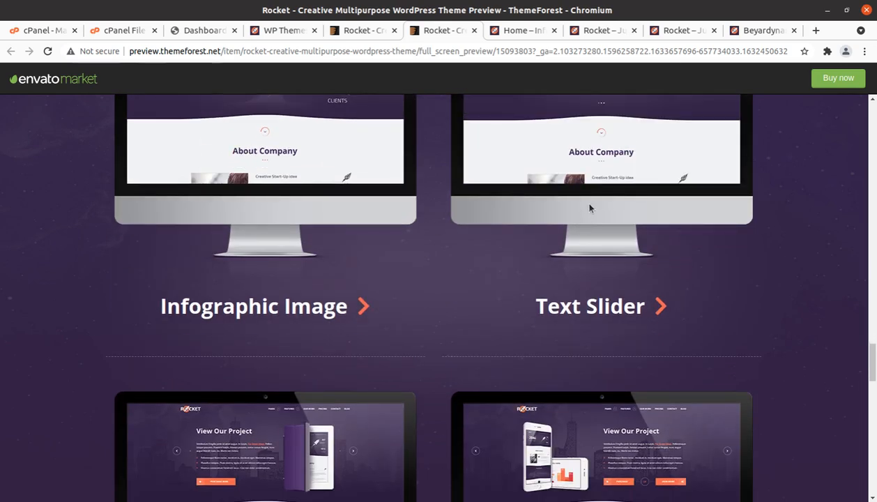
{"action": "scroll", "coordinate": [589, 208], "scroll_direction": "down", "scroll_amount": 10}
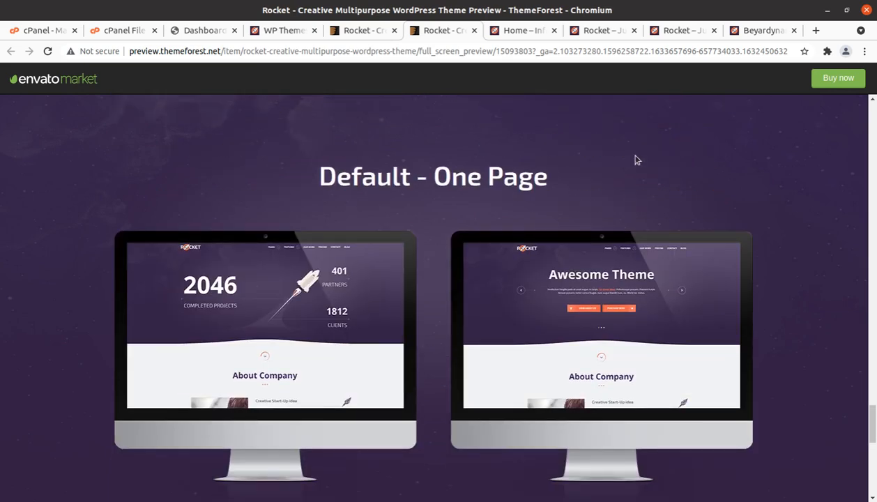
Step: Look through the Rocket demo sites once more, ending on the movie demo's home page
{"action": "left_click", "coordinate": [535, 33]}
{"action": "left_click", "coordinate": [606, 32]}
{"action": "left_click", "coordinate": [673, 34]}
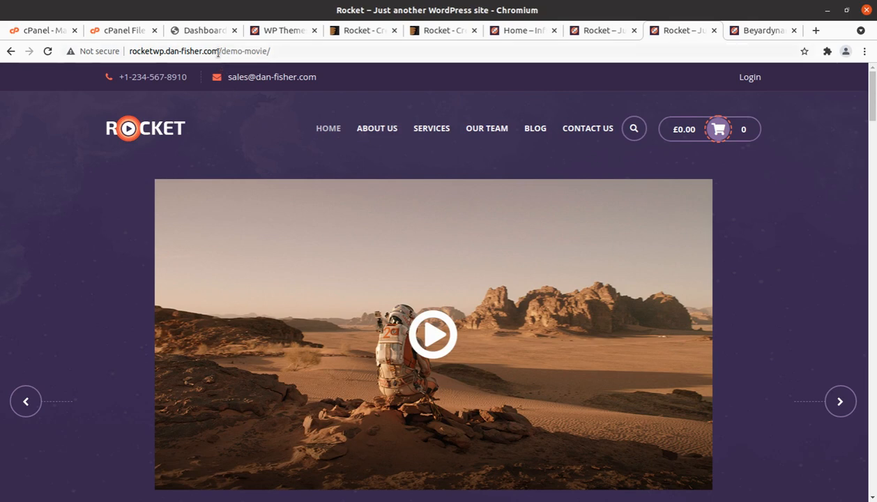
Step: Switch to the WordPress dashboard, dismiss the Sidebar Replacements notice and open the Demo Importer in Theme Options
{"action": "left_click", "coordinate": [212, 31]}
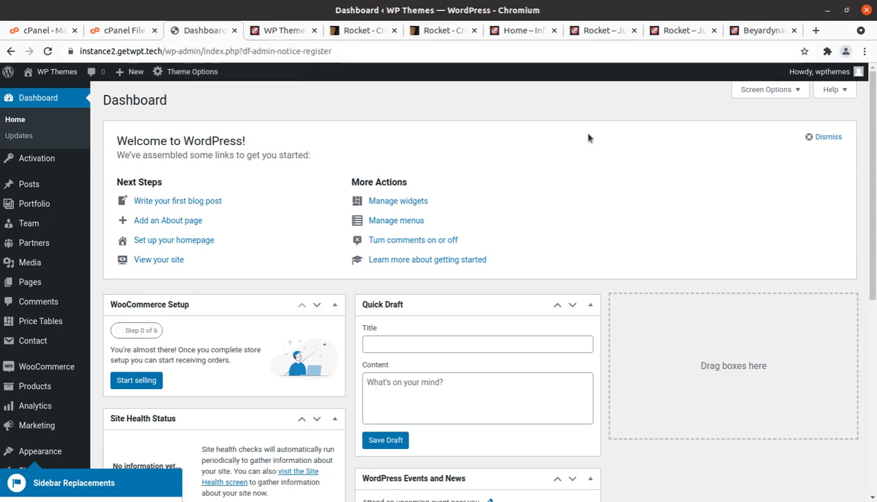
{"action": "scroll", "coordinate": [588, 137], "scroll_direction": "down", "scroll_amount": 4}
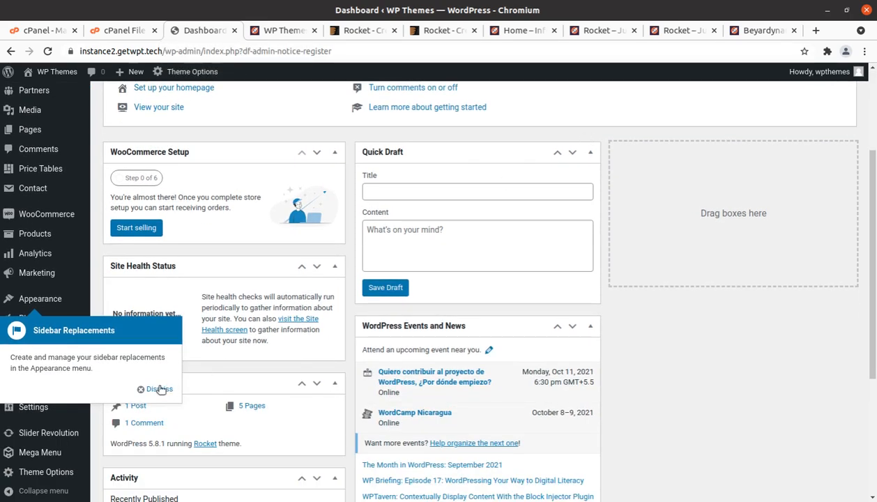
{"action": "left_click", "coordinate": [158, 389]}
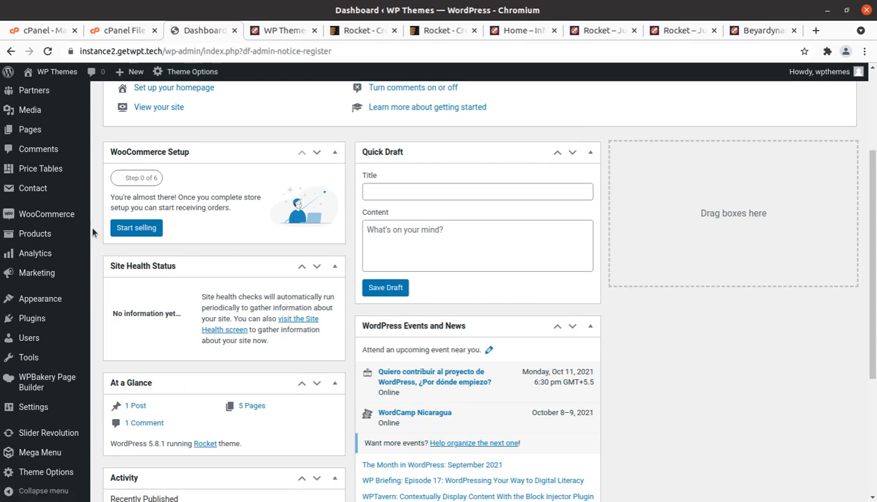
{"action": "scroll", "coordinate": [29, 337], "scroll_direction": "down", "scroll_amount": 3}
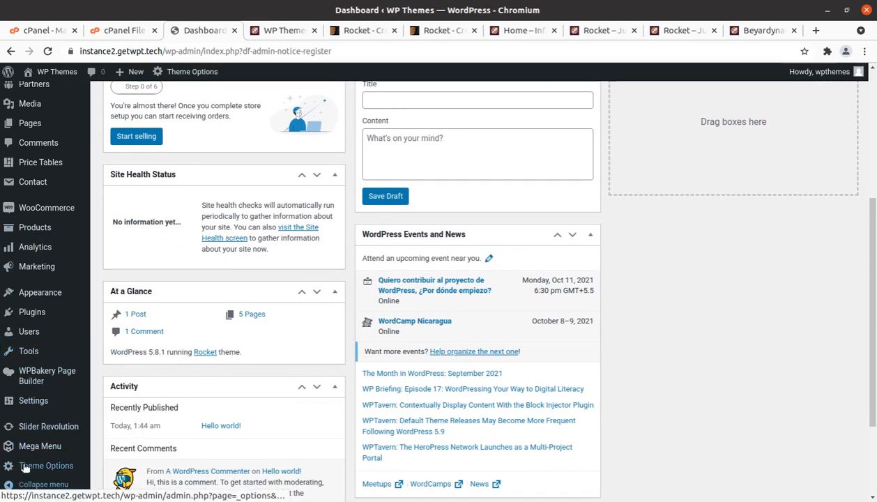
{"action": "mouse_move", "coordinate": [25, 469]}
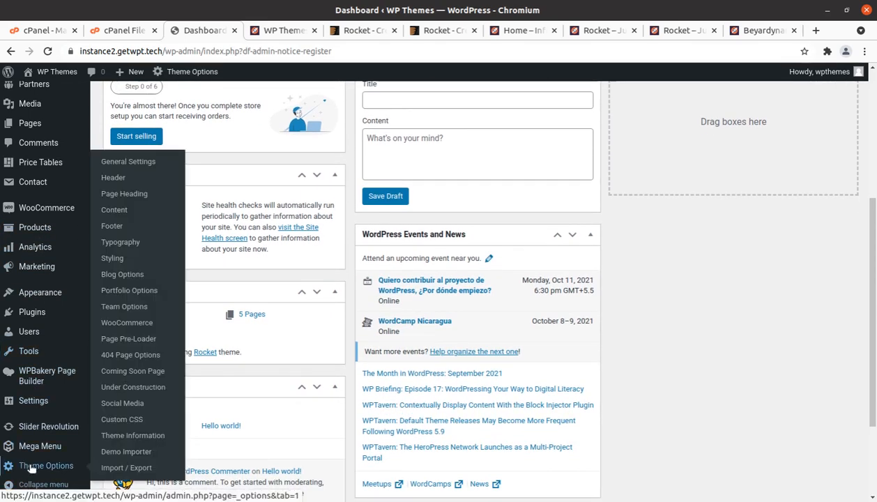
{"action": "left_click", "coordinate": [121, 457]}
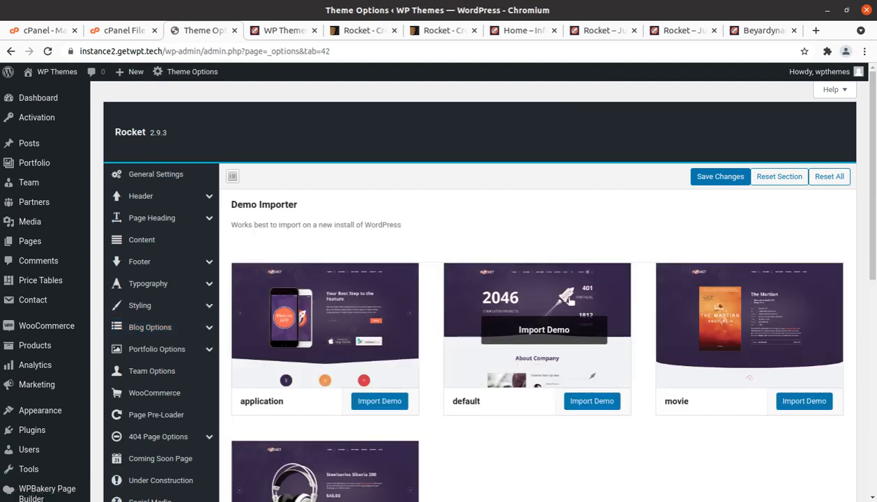
Step: Import the movie demo content into the site and confirm the import
{"action": "scroll", "coordinate": [566, 299], "scroll_direction": "down", "scroll_amount": 1}
{"action": "scroll", "coordinate": [569, 300], "scroll_direction": "down", "scroll_amount": 1}
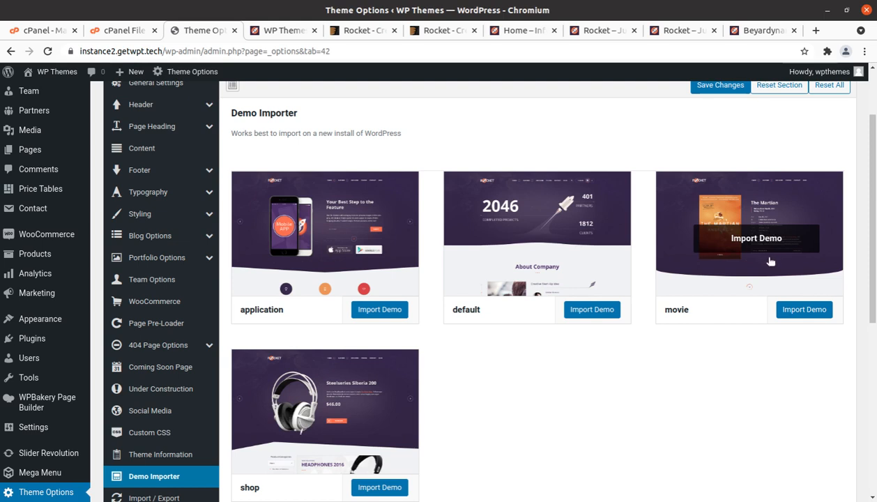
{"action": "left_click", "coordinate": [784, 311]}
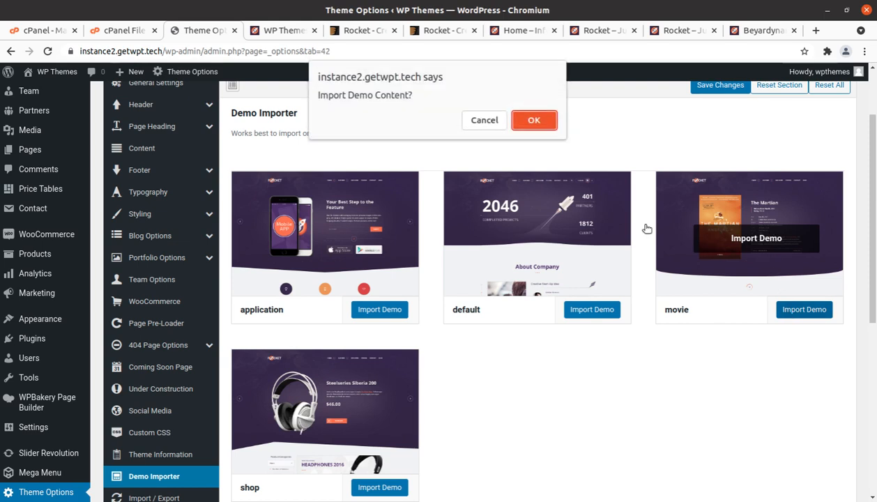
{"action": "left_click", "coordinate": [541, 122]}
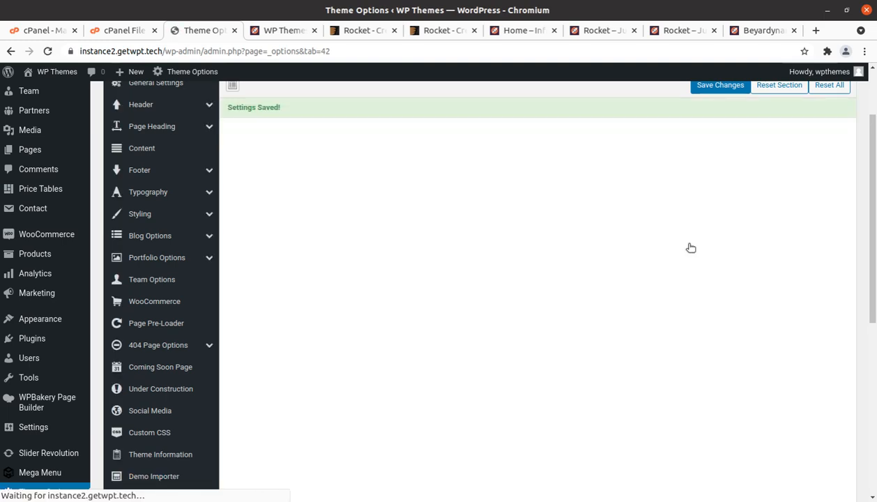
{"action": "mouse_move", "coordinate": [701, 225]}
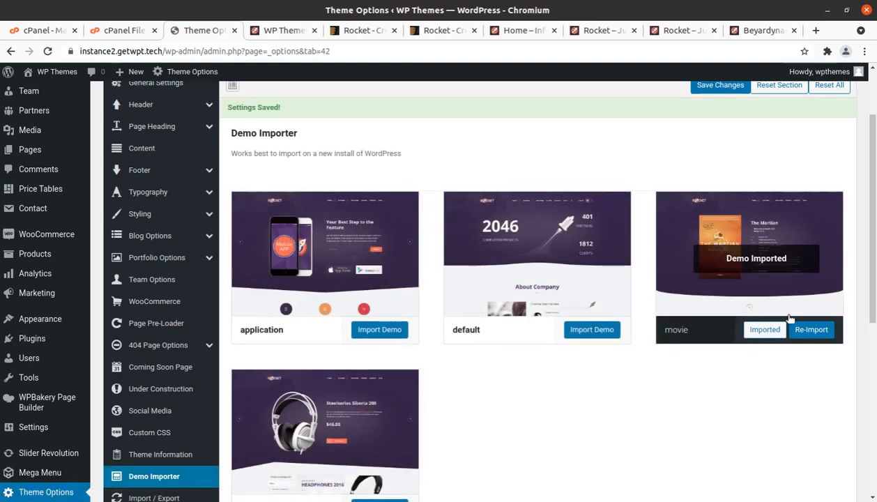
{"action": "mouse_move", "coordinate": [753, 312]}
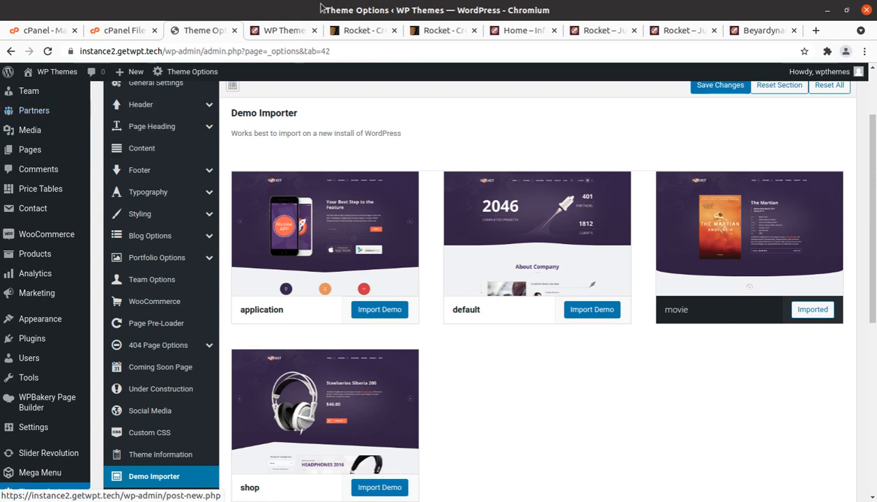
Step: Reload the WP Themes site and examine its new home page and the full Services page
{"action": "left_click", "coordinate": [282, 31]}
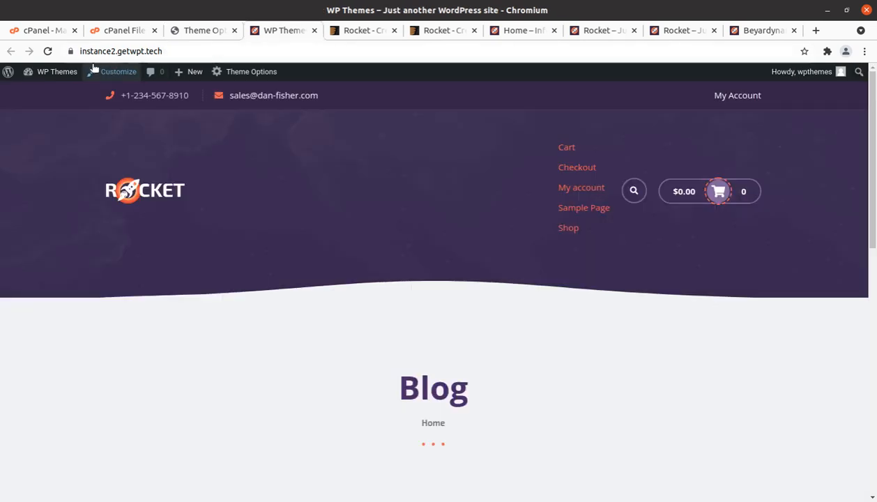
{"action": "left_click", "coordinate": [48, 52]}
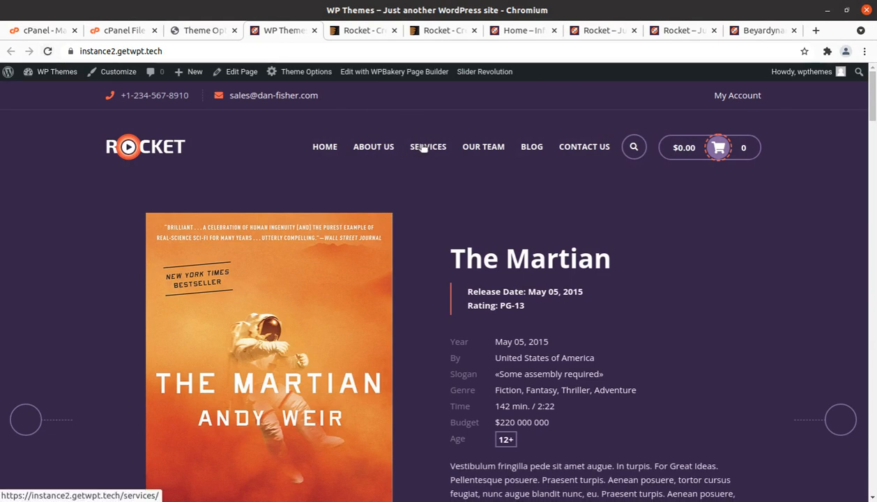
{"action": "left_click", "coordinate": [445, 148]}
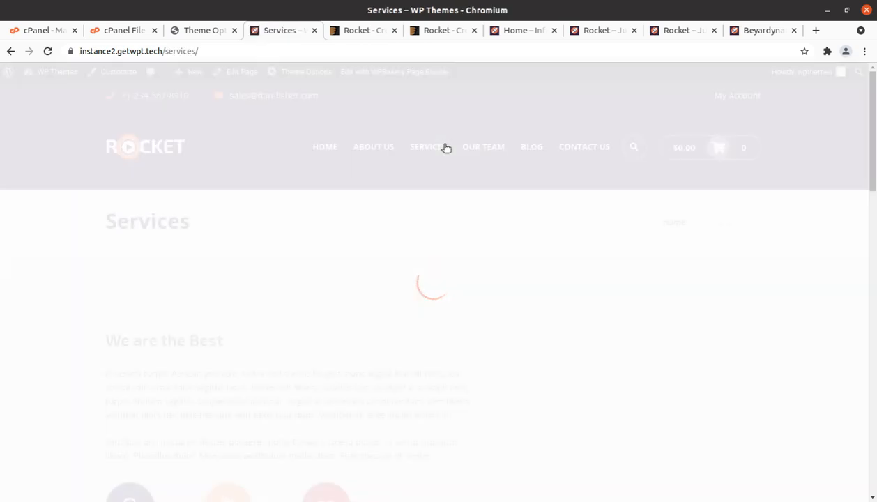
{"action": "scroll", "coordinate": [386, 163], "scroll_direction": "down", "scroll_amount": 5}
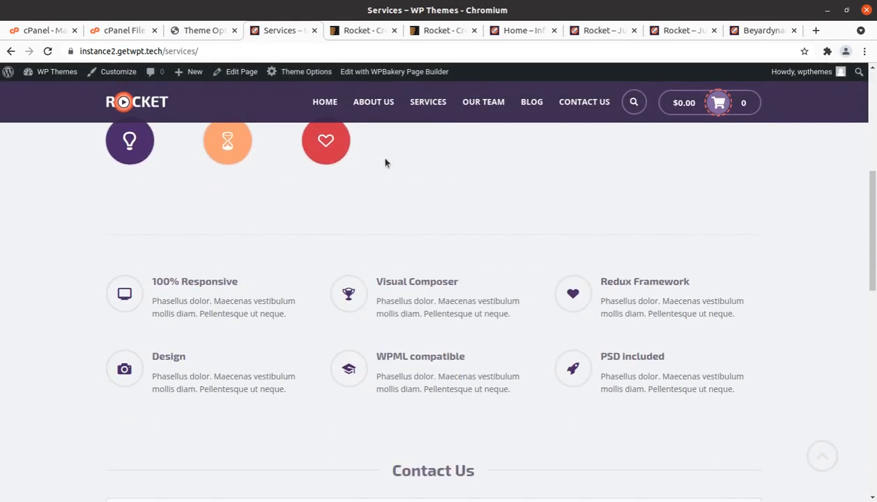
{"action": "scroll", "coordinate": [386, 162], "scroll_direction": "down", "scroll_amount": 8}
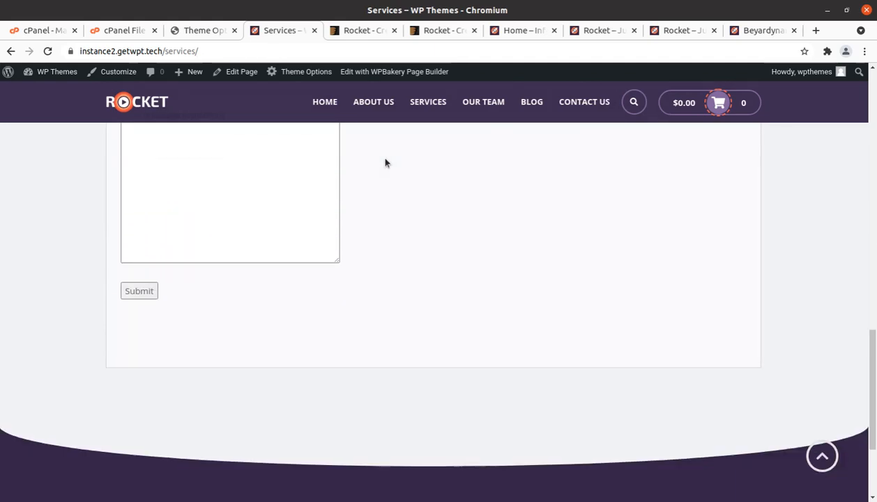
Step: View the site's About Us, Contact Us and Our Team pages
{"action": "left_click", "coordinate": [384, 104]}
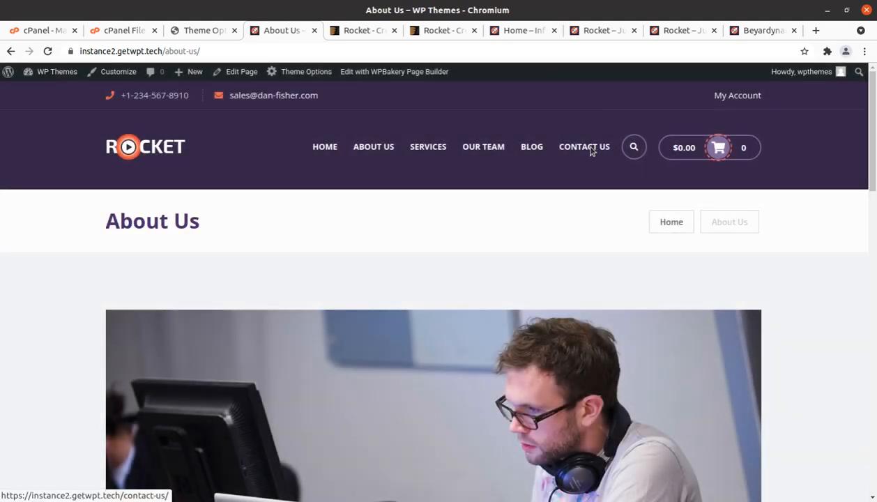
{"action": "left_click", "coordinate": [590, 148]}
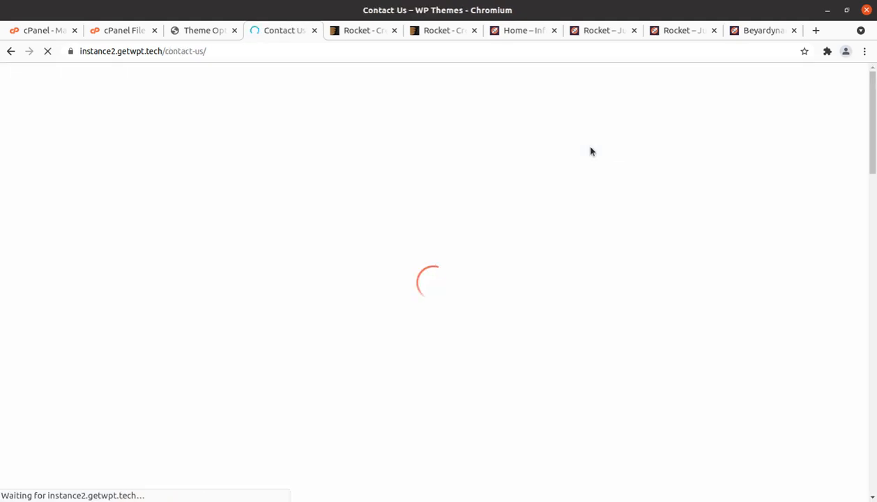
{"action": "scroll", "coordinate": [592, 149], "scroll_direction": "down", "scroll_amount": 9}
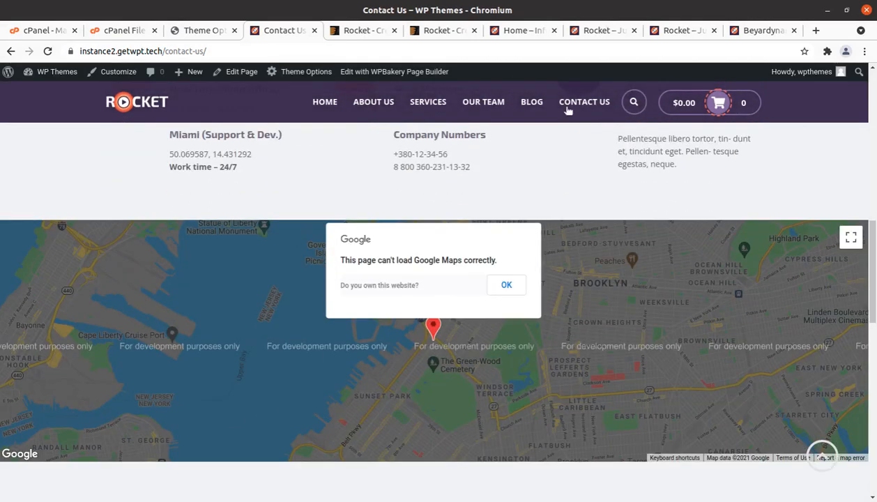
{"action": "left_click", "coordinate": [481, 105]}
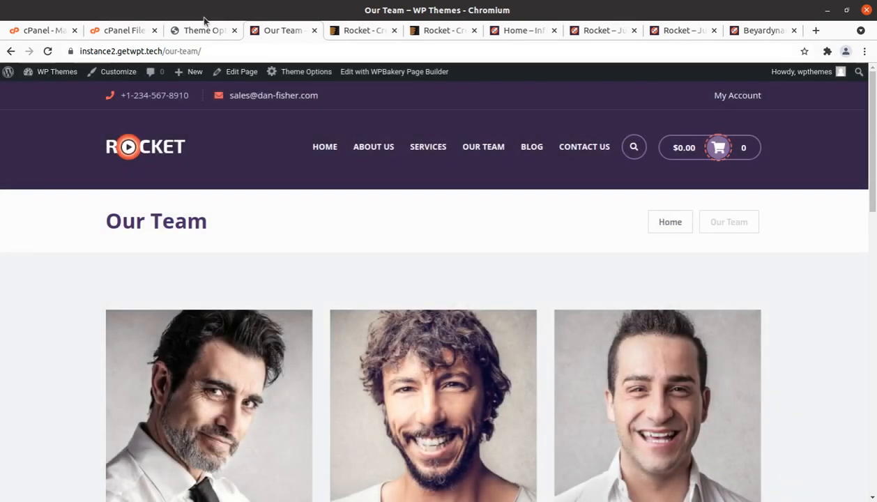
Step: Check the Demo Importer again and return to the home page of the WP Themes site
{"action": "left_click", "coordinate": [196, 31]}
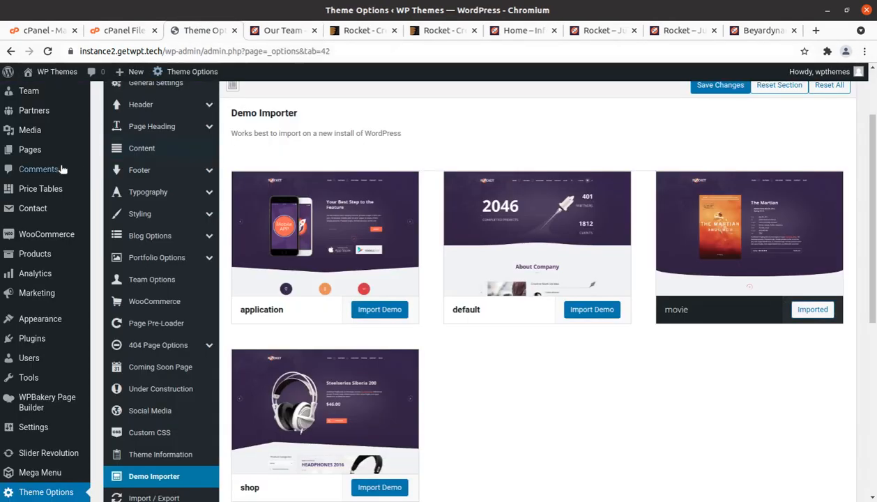
{"action": "left_click", "coordinate": [282, 30]}
{"action": "left_click", "coordinate": [161, 151]}
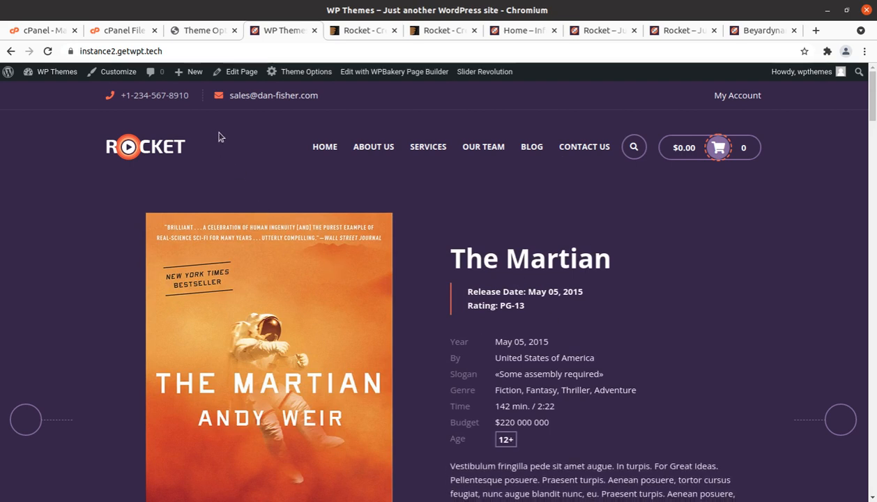
Step: Examine the General Settings in Rocket's Theme Options, from the logo images and widths to the Tracking Code field
{"action": "left_click", "coordinate": [196, 31]}
{"action": "scroll", "coordinate": [194, 284], "scroll_direction": "up", "scroll_amount": 2}
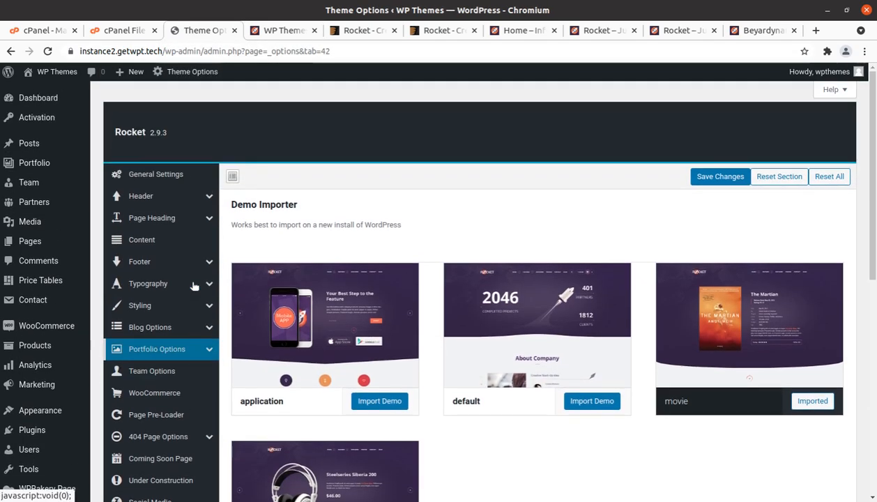
{"action": "left_click", "coordinate": [137, 170]}
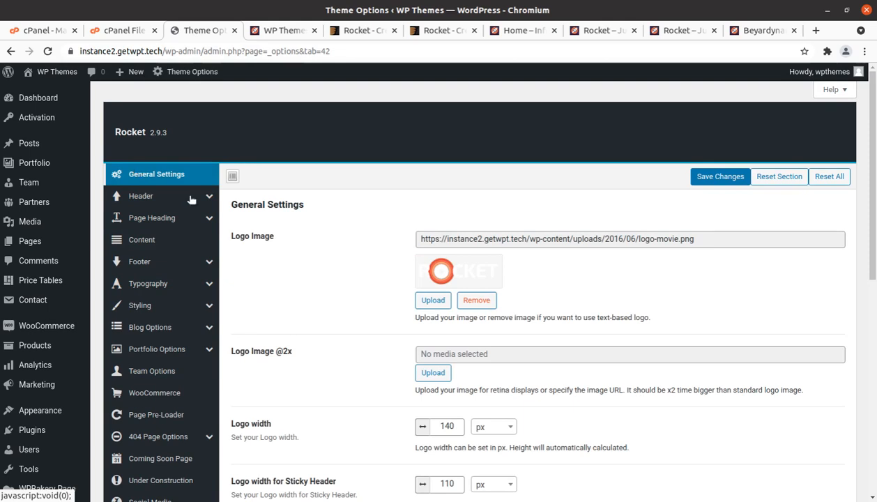
{"action": "scroll", "coordinate": [391, 254], "scroll_direction": "down", "scroll_amount": 2}
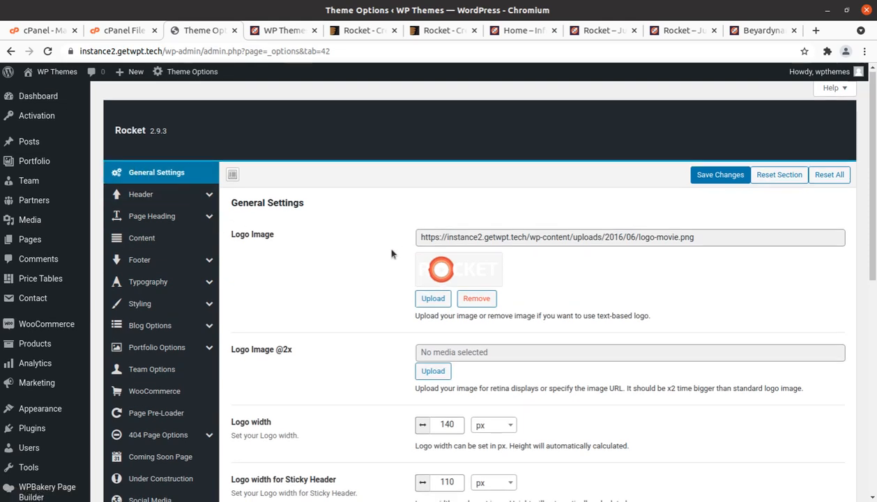
{"action": "scroll", "coordinate": [391, 253], "scroll_direction": "down", "scroll_amount": 3}
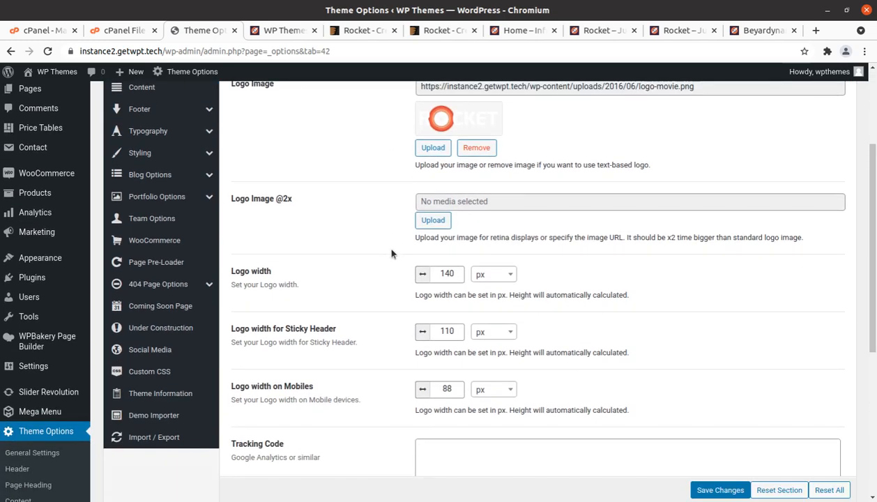
{"action": "scroll", "coordinate": [391, 253], "scroll_direction": "down", "scroll_amount": 2}
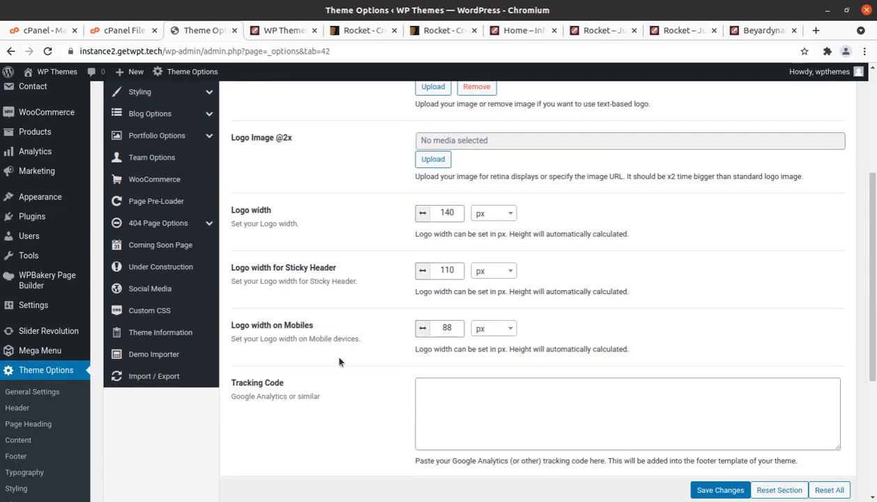
{"action": "left_click", "coordinate": [474, 389]}
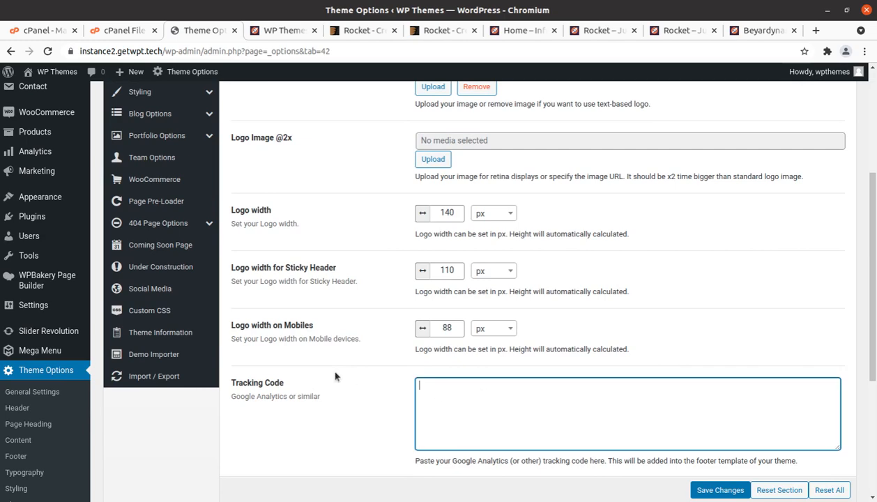
Step: Examine the Header options and the Header Top Bar layout options, including phone number, email address and custom text
{"action": "scroll", "coordinate": [328, 370], "scroll_direction": "up", "scroll_amount": 6}
{"action": "left_click", "coordinate": [169, 173]}
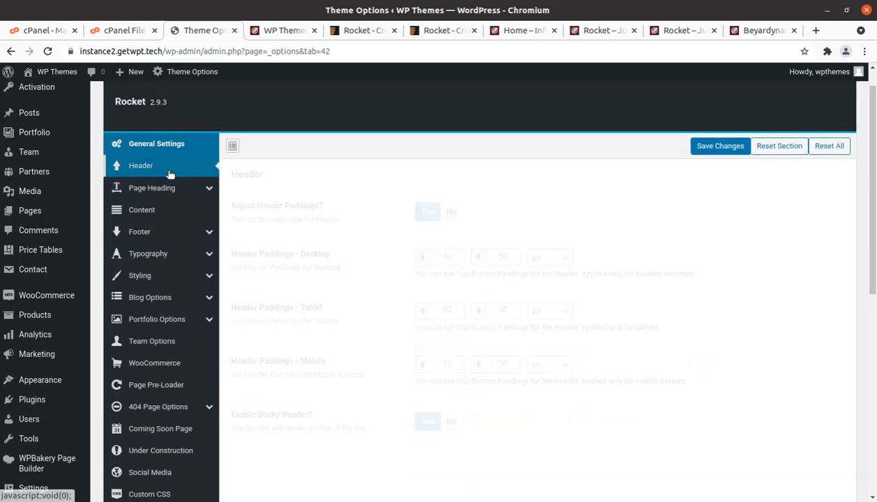
{"action": "left_click", "coordinate": [150, 186]}
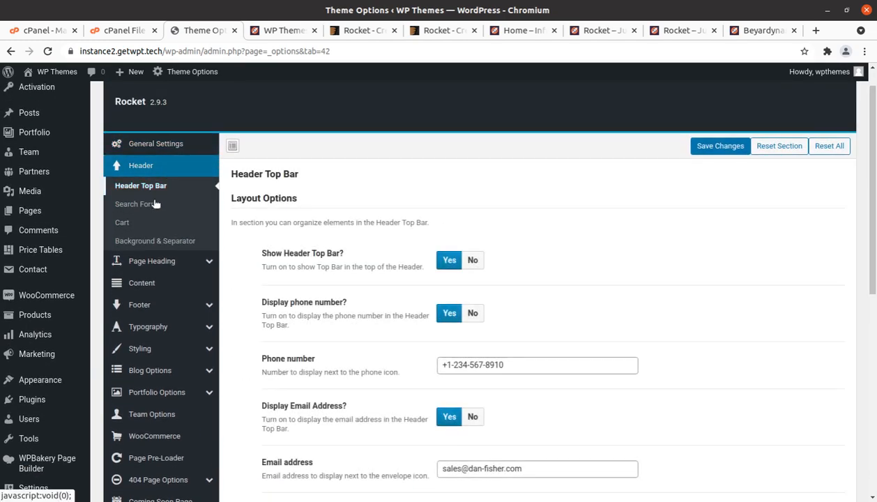
{"action": "scroll", "coordinate": [479, 304], "scroll_direction": "down", "scroll_amount": 3}
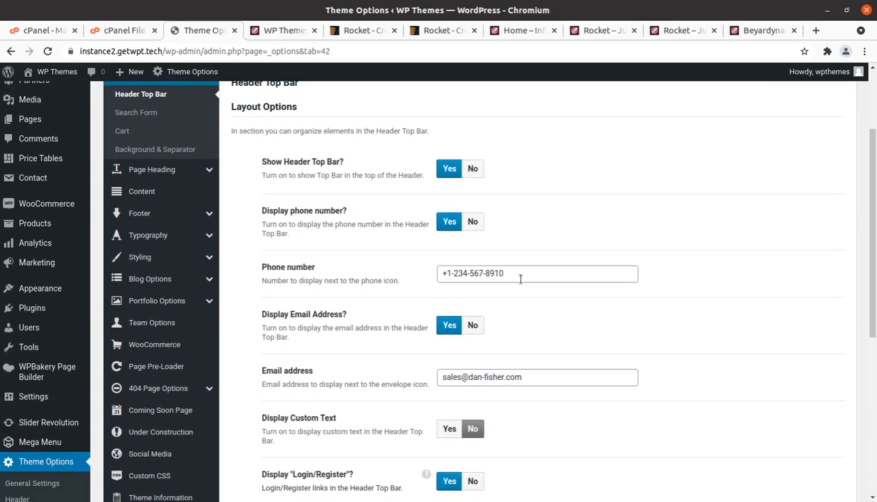
{"action": "scroll", "coordinate": [509, 348], "scroll_direction": "down", "scroll_amount": 5}
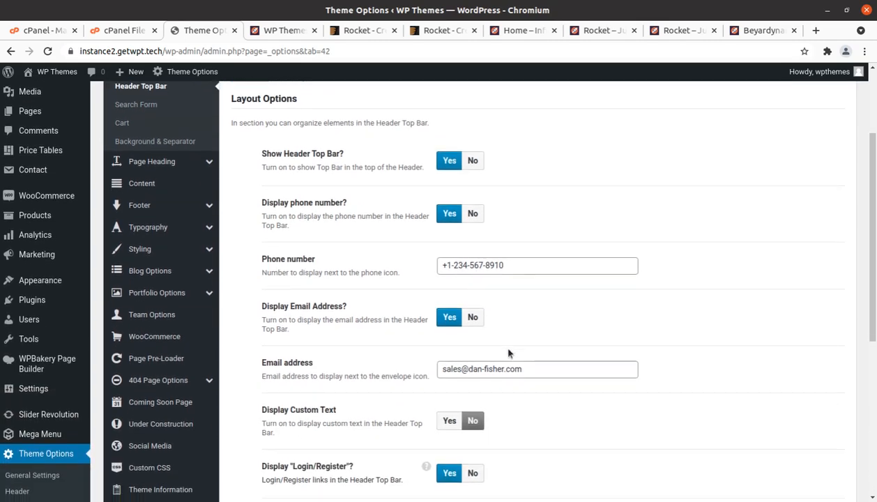
Step: View the header's Search Form, Cart, and Background & Separator settings
{"action": "scroll", "coordinate": [412, 301], "scroll_direction": "up", "scroll_amount": 7}
{"action": "left_click", "coordinate": [139, 178]}
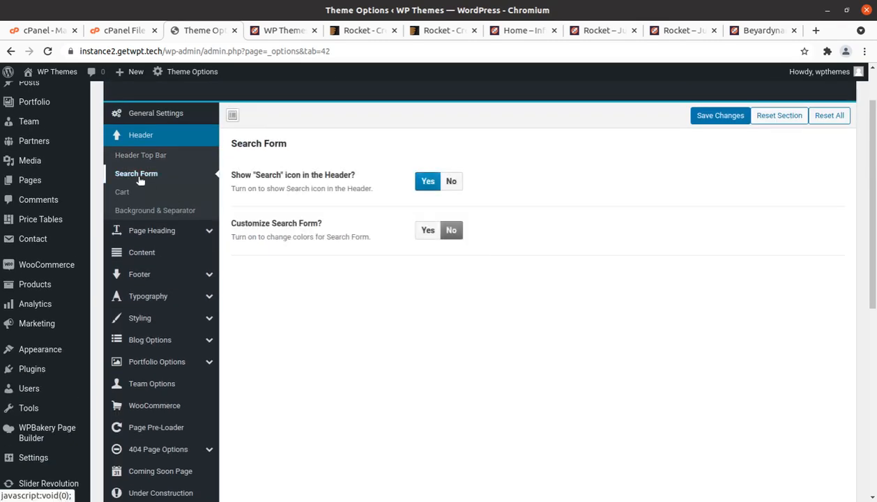
{"action": "left_click", "coordinate": [123, 193]}
{"action": "left_click", "coordinate": [152, 212]}
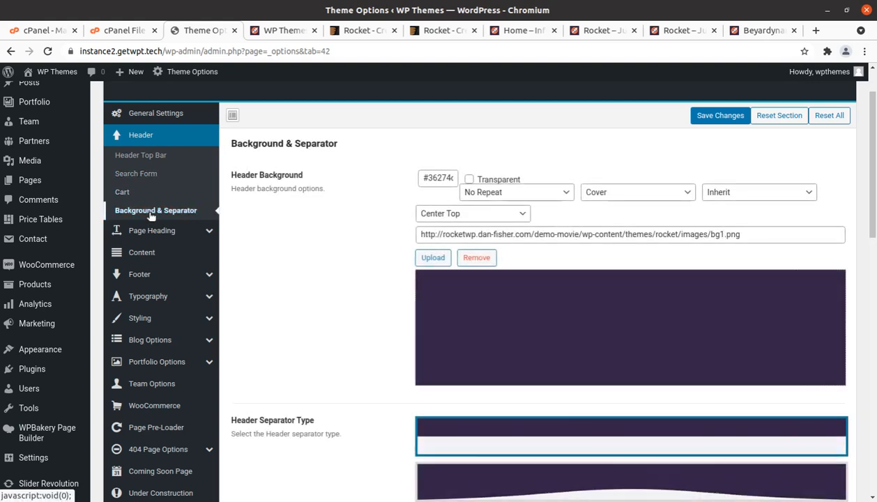
Step: View the Page Heading options with their Breadcrumbs and Presets settings, and the Content padding option
{"action": "left_click", "coordinate": [208, 231]}
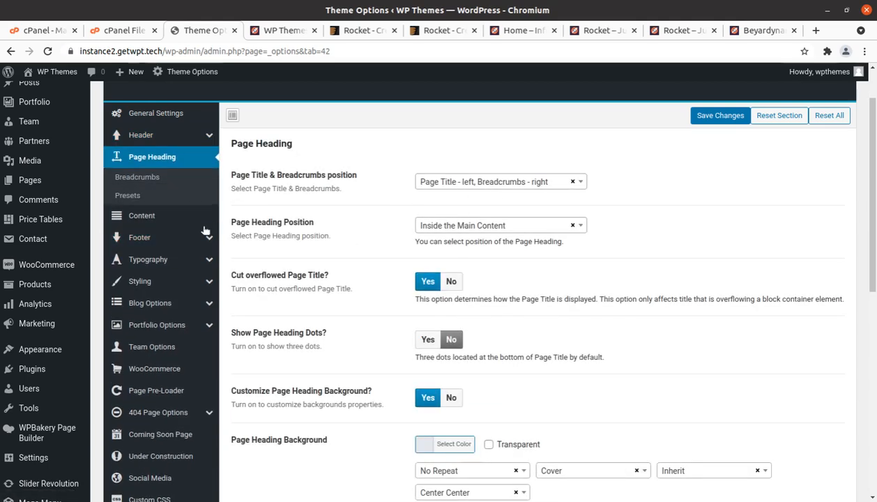
{"action": "left_click", "coordinate": [136, 177]}
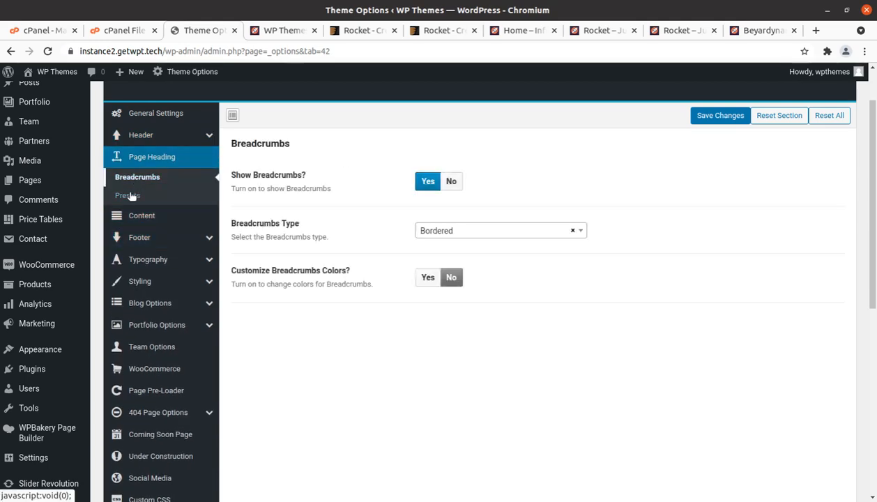
{"action": "left_click", "coordinate": [131, 196]}
{"action": "left_click", "coordinate": [145, 220]}
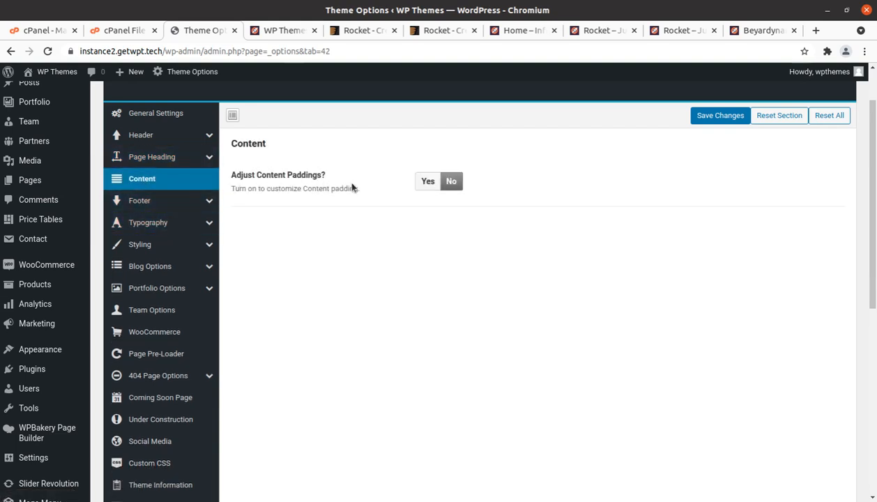
Step: View the Footer options, including Footer Logo, Footer Widgets, Copyright, and Background & Separator
{"action": "left_click", "coordinate": [187, 203]}
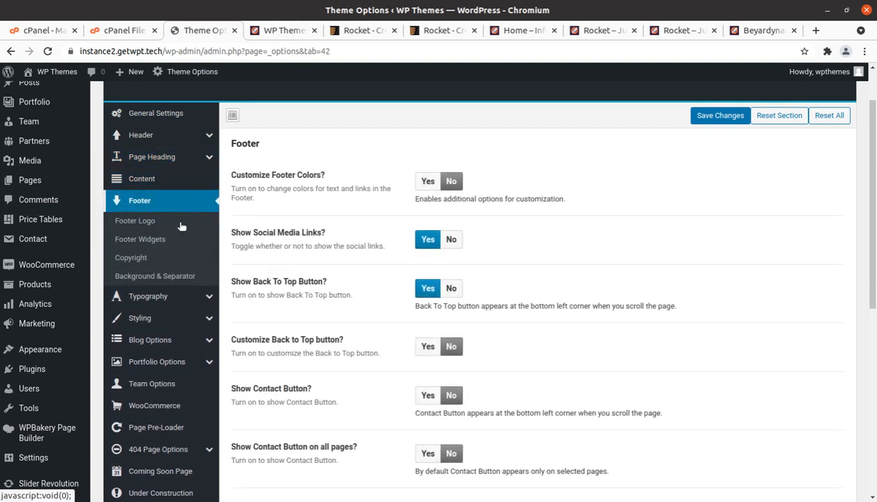
{"action": "scroll", "coordinate": [461, 209], "scroll_direction": "down", "scroll_amount": 3}
{"action": "scroll", "coordinate": [252, 231], "scroll_direction": "up", "scroll_amount": 2}
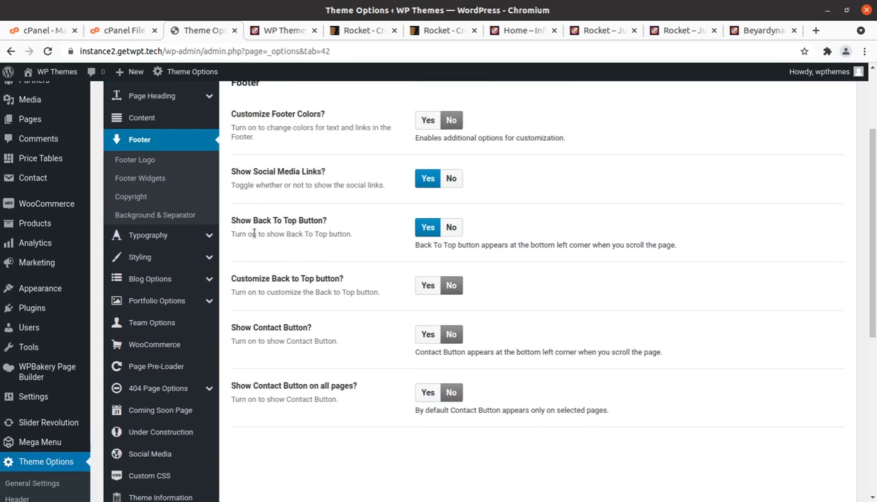
{"action": "left_click", "coordinate": [132, 164]}
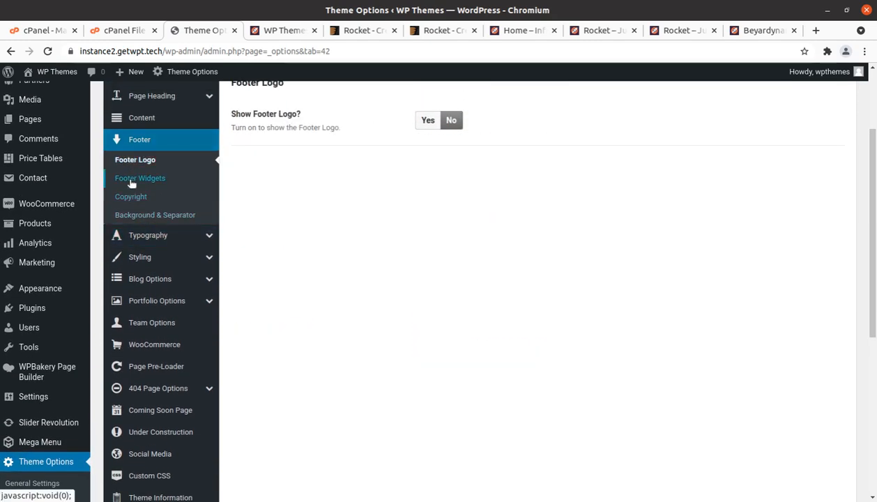
{"action": "left_click", "coordinate": [139, 179]}
{"action": "left_click", "coordinate": [134, 198]}
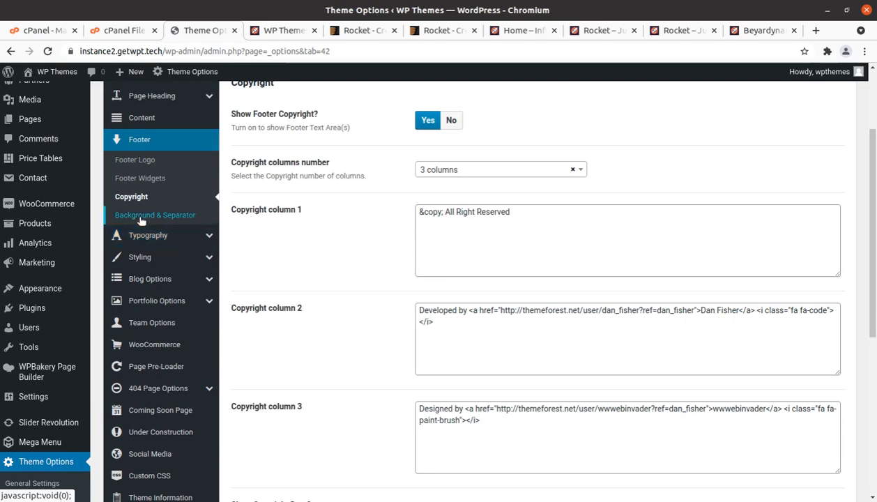
{"action": "left_click", "coordinate": [142, 216]}
Step: In the general Typography settings, turn on body font customization to view its font options, and turn it back off
{"action": "left_click", "coordinate": [161, 238]}
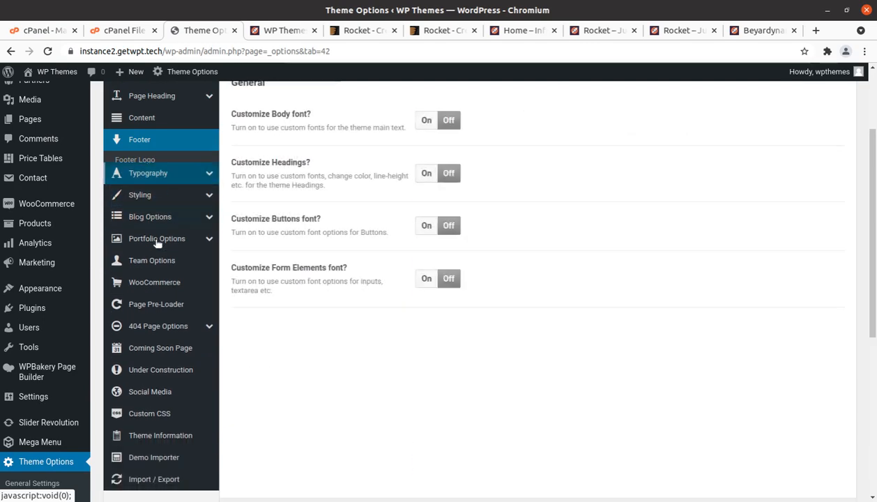
{"action": "scroll", "coordinate": [402, 229], "scroll_direction": "up", "scroll_amount": 3}
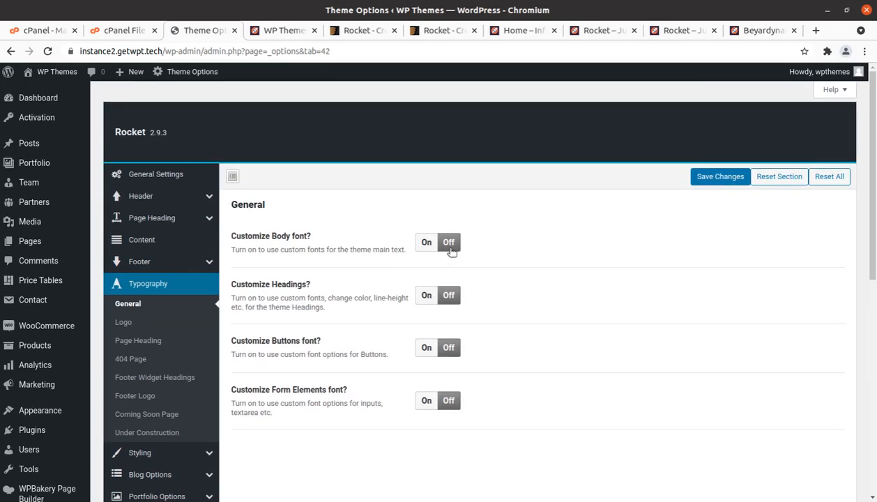
{"action": "left_click", "coordinate": [427, 244]}
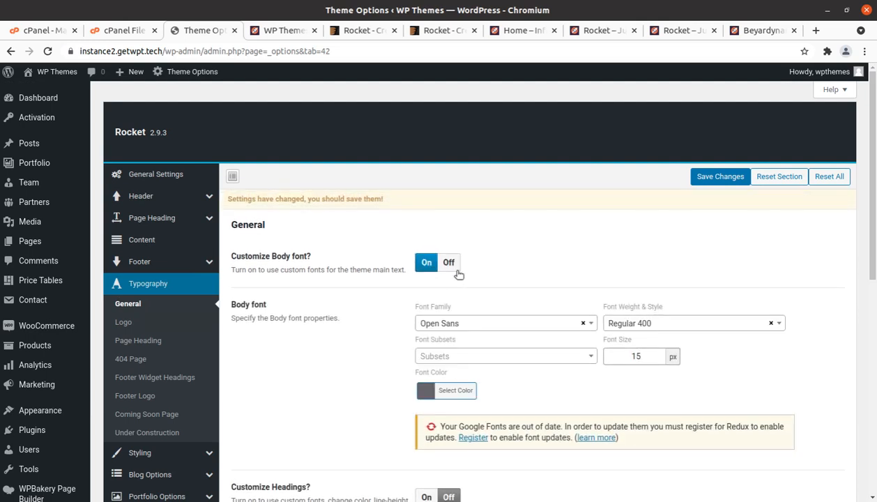
{"action": "scroll", "coordinate": [464, 277], "scroll_direction": "down", "scroll_amount": 2}
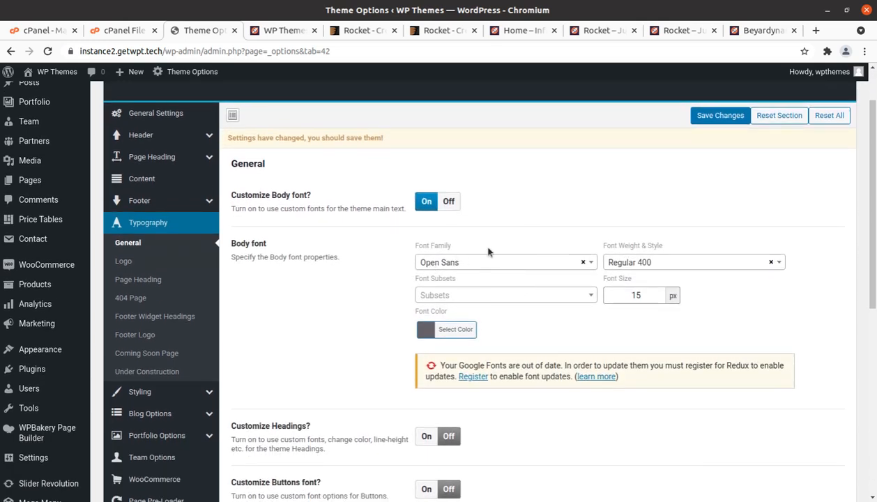
{"action": "left_click", "coordinate": [447, 201]}
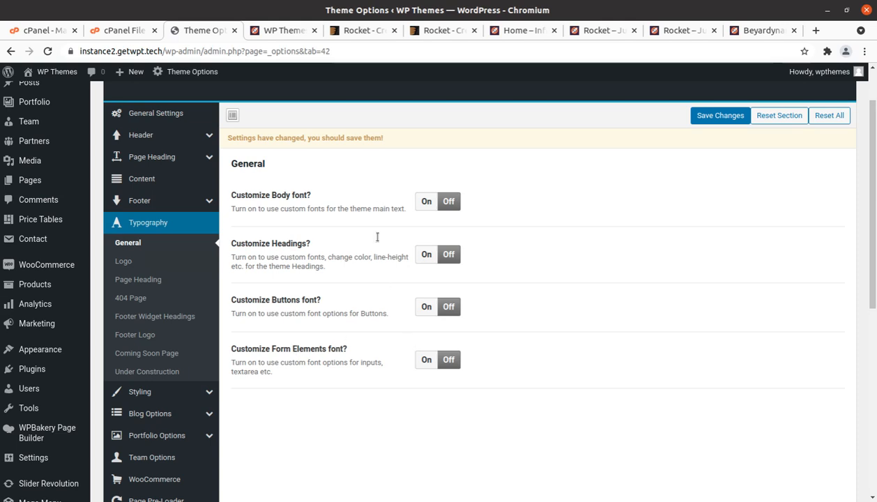
Step: View the Logo, Page Heading, 404 Page, Footer Widget Headings and Footer Logo typography, briefly enabling the footer logo's custom font
{"action": "left_click", "coordinate": [123, 262]}
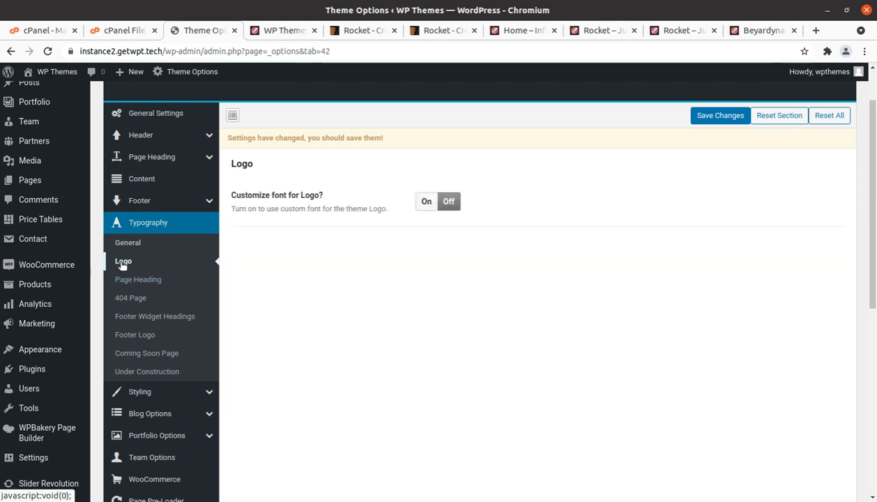
{"action": "left_click", "coordinate": [148, 278]}
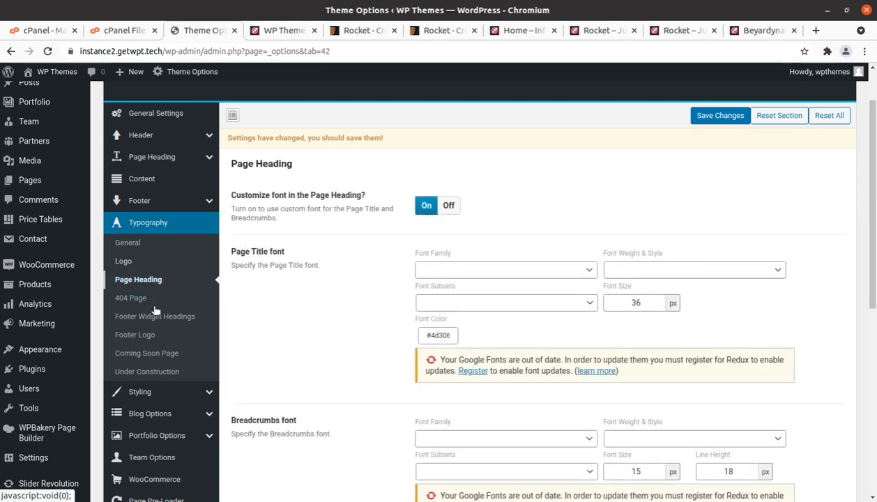
{"action": "left_click", "coordinate": [144, 300]}
{"action": "left_click", "coordinate": [154, 316]}
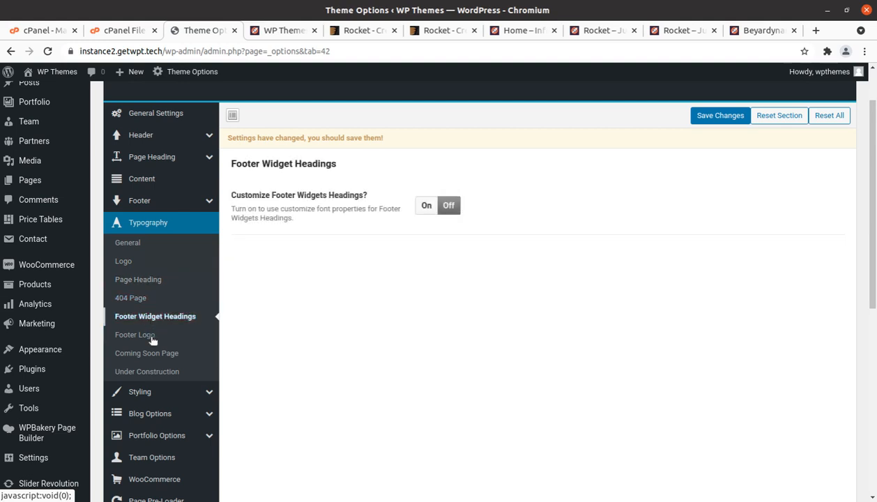
{"action": "left_click", "coordinate": [140, 336]}
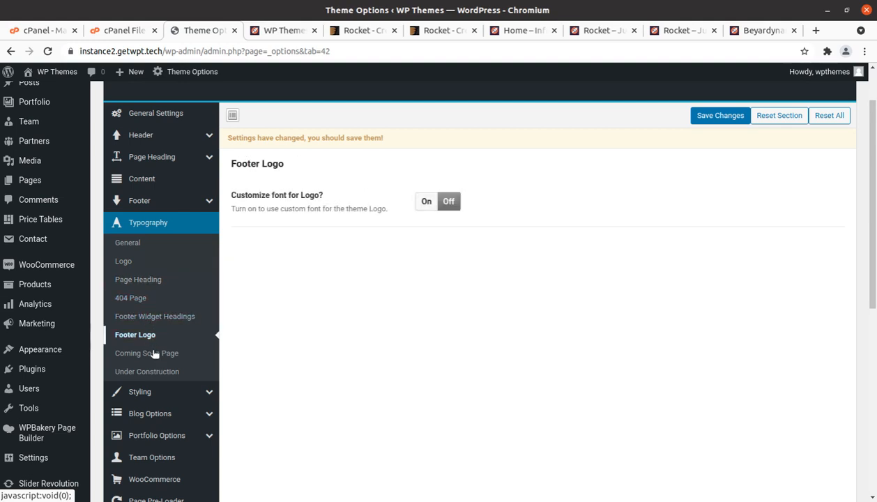
{"action": "left_click", "coordinate": [425, 201]}
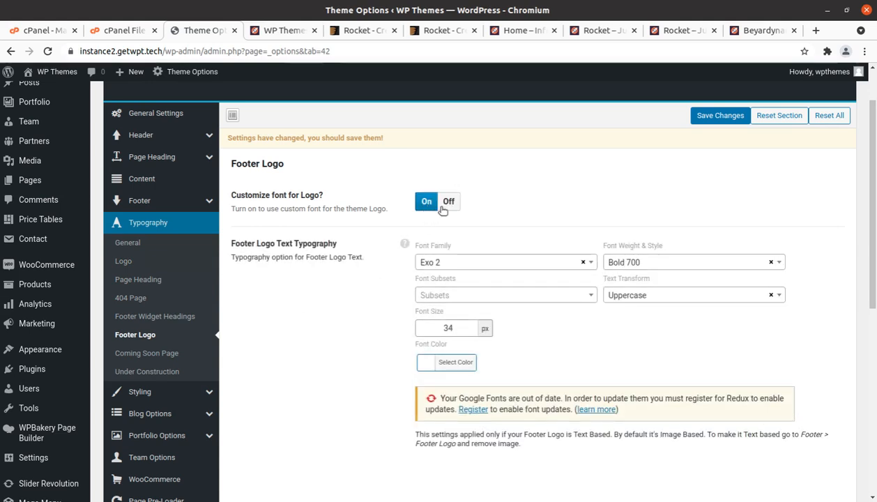
{"action": "left_click", "coordinate": [446, 202]}
Step: Apply the blue color preset in the Styling options, accepting replacement of the current options
{"action": "scroll", "coordinate": [171, 353], "scroll_direction": "down", "scroll_amount": 2}
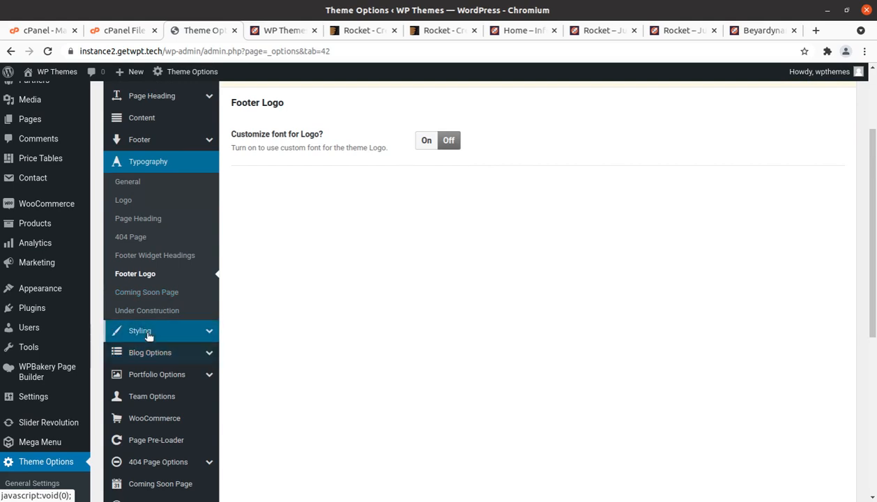
{"action": "left_click", "coordinate": [149, 336]}
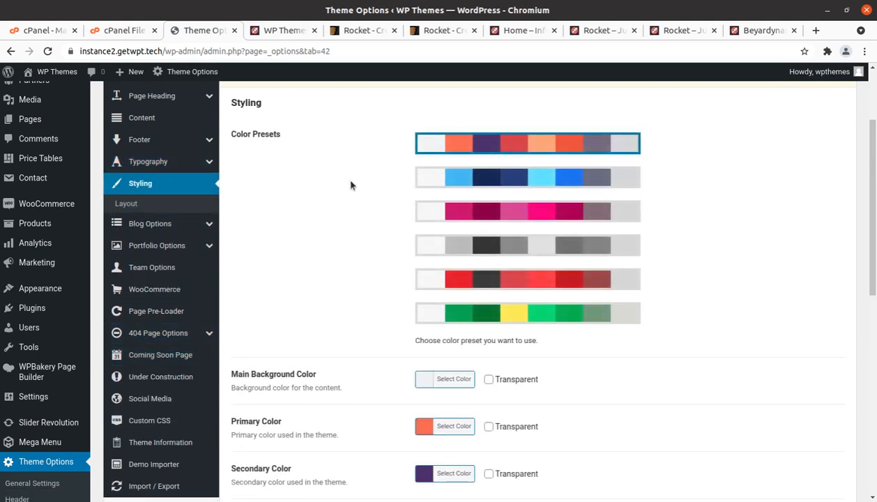
{"action": "left_click", "coordinate": [463, 187]}
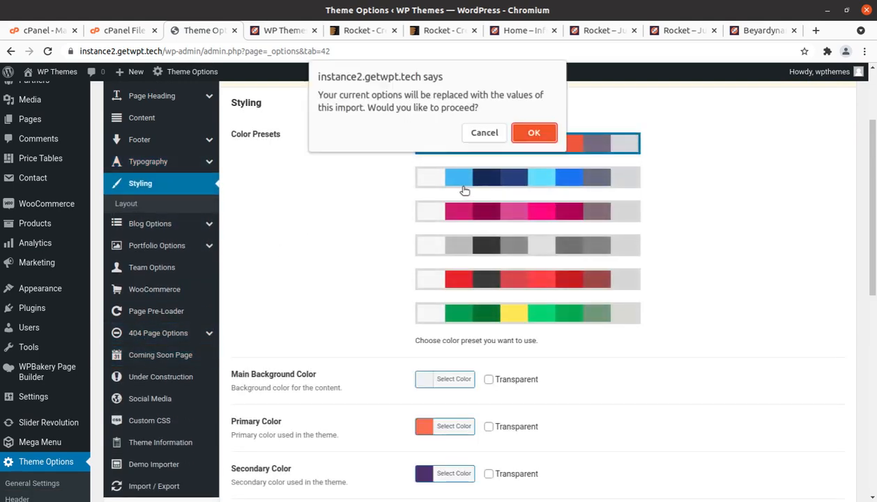
{"action": "key", "text": "Return"}
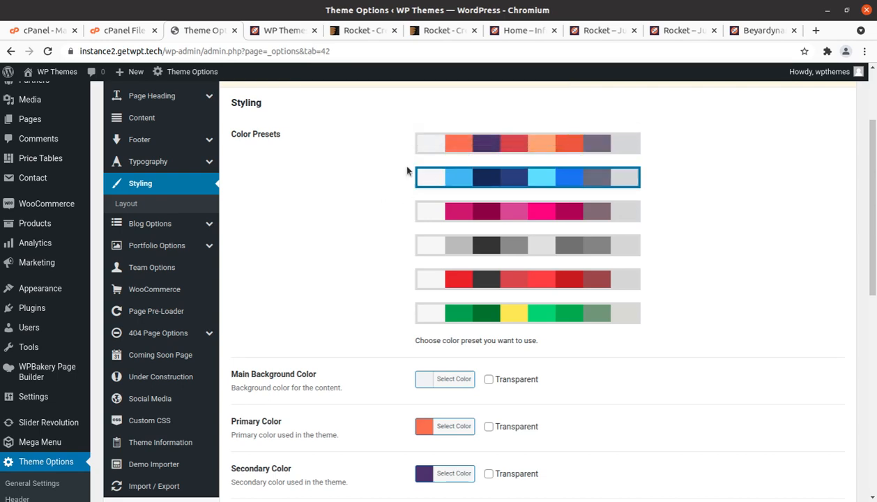
Step: Examine the Styling color settings, from the color presets and Main Background Color to the Nonary Color
{"action": "scroll", "coordinate": [436, 209], "scroll_direction": "down", "scroll_amount": 3}
{"action": "scroll", "coordinate": [436, 207], "scroll_direction": "up", "scroll_amount": 4}
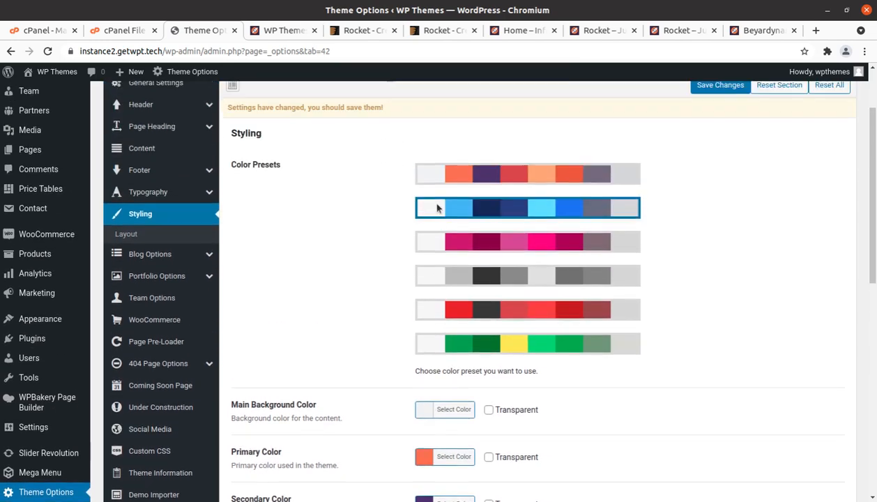
{"action": "scroll", "coordinate": [362, 221], "scroll_direction": "down", "scroll_amount": 2}
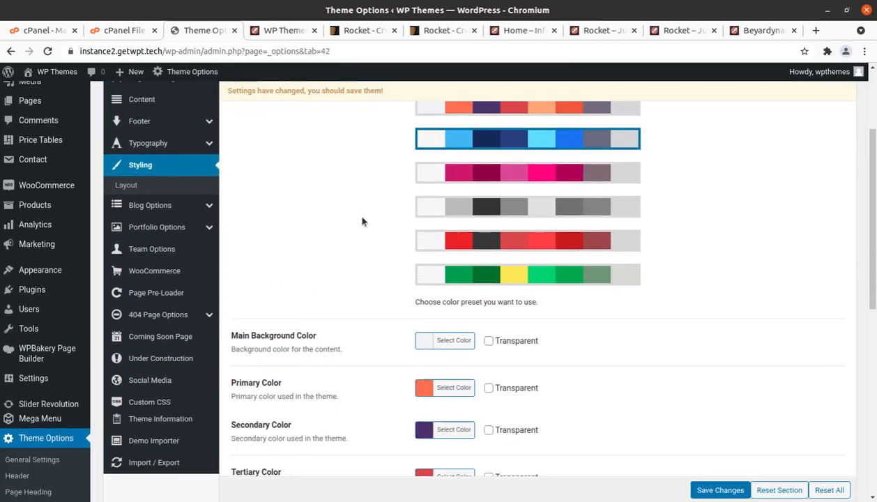
{"action": "scroll", "coordinate": [493, 341], "scroll_direction": "down", "scroll_amount": 2}
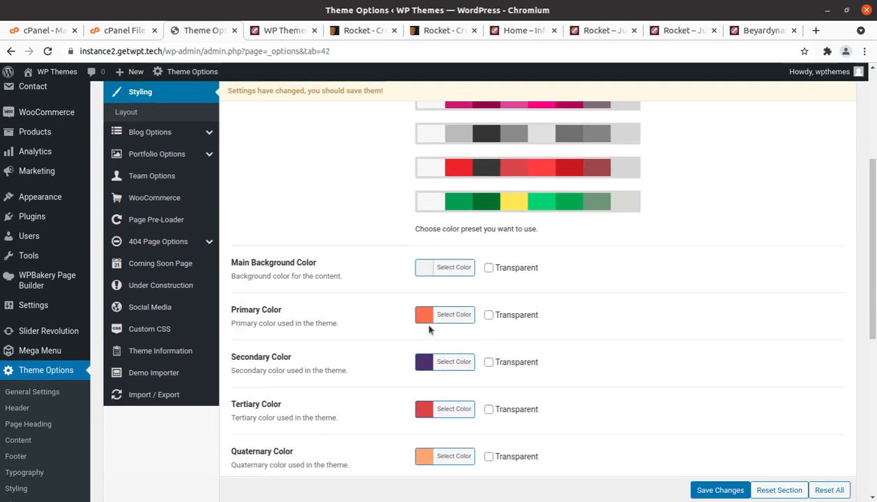
{"action": "scroll", "coordinate": [429, 330], "scroll_direction": "down", "scroll_amount": 3}
{"action": "scroll", "coordinate": [512, 249], "scroll_direction": "down", "scroll_amount": 6}
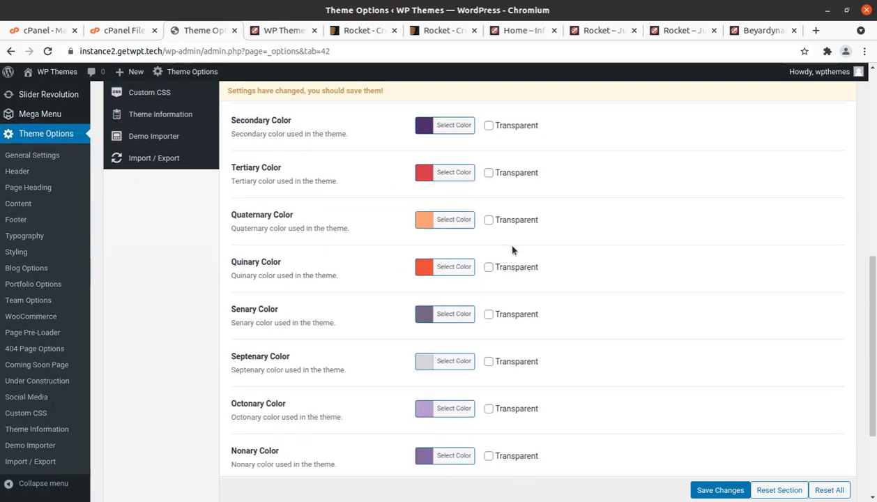
{"action": "scroll", "coordinate": [440, 255], "scroll_direction": "up", "scroll_amount": 8}
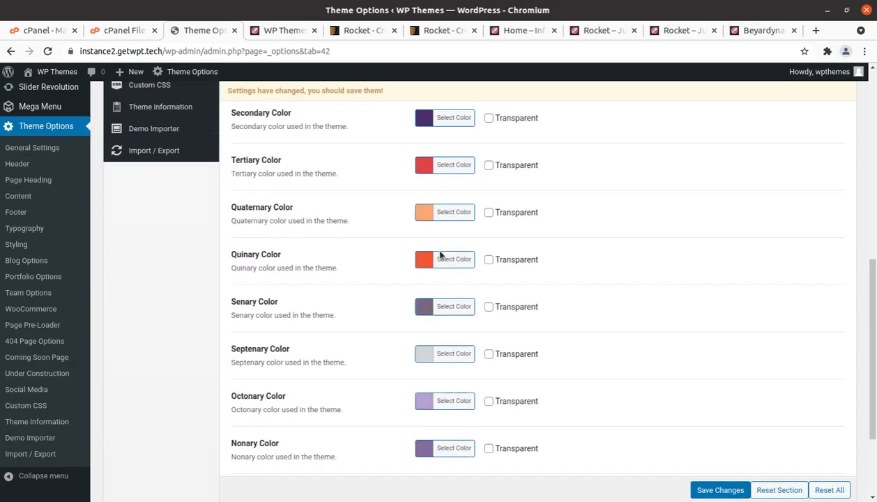
{"action": "scroll", "coordinate": [256, 243], "scroll_direction": "up", "scroll_amount": 3}
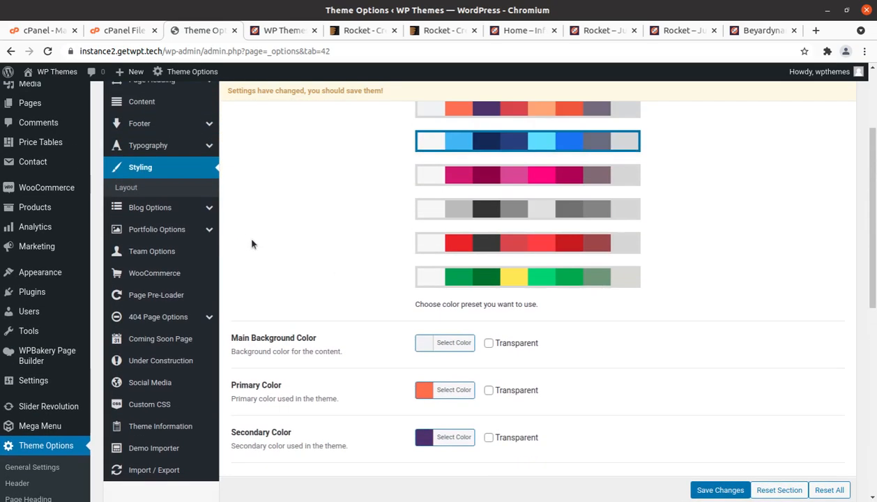
Step: View the Blog, Portfolio, Team, WooCommerce and Page Pre-Loader options
{"action": "left_click", "coordinate": [168, 209]}
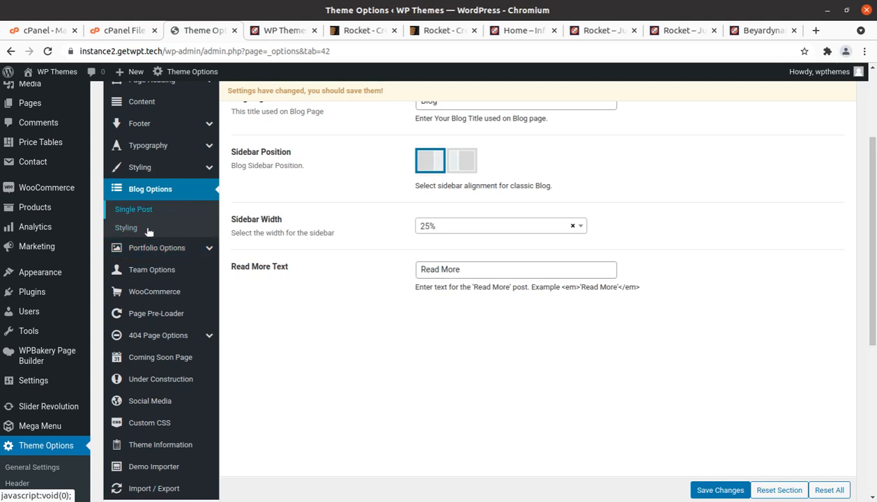
{"action": "left_click", "coordinate": [157, 249]}
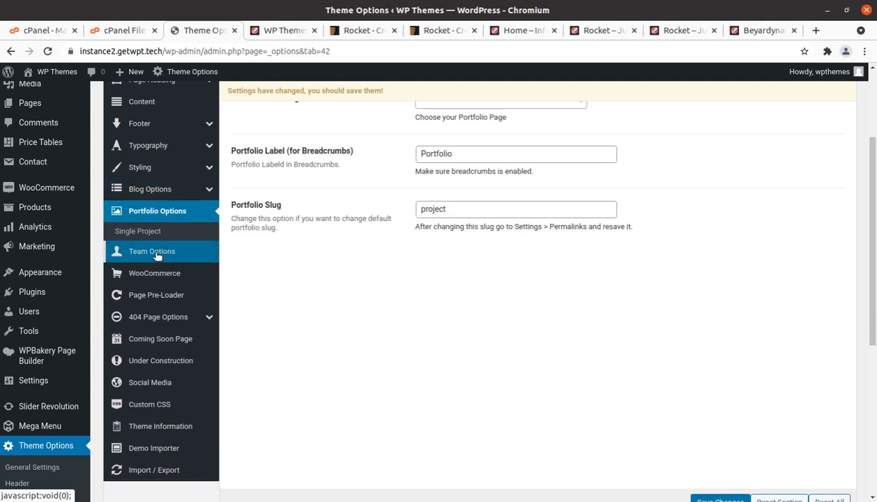
{"action": "left_click", "coordinate": [157, 252]}
{"action": "left_click", "coordinate": [164, 259]}
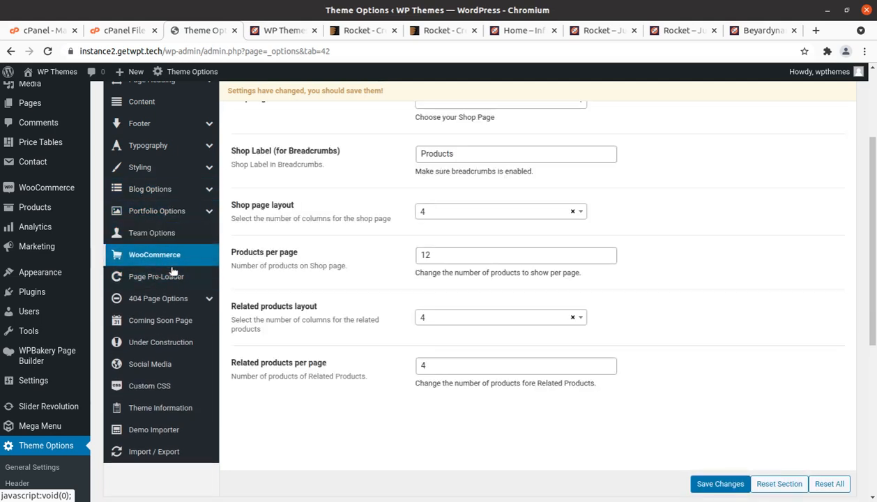
{"action": "left_click", "coordinate": [164, 280]}
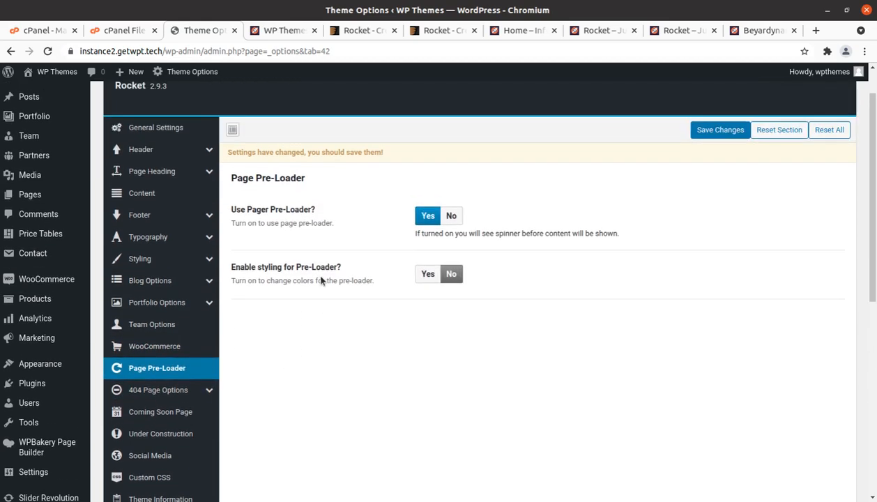
Step: View the 404 Page Options and the Under Construction page settings
{"action": "left_click", "coordinate": [180, 392]}
{"action": "scroll", "coordinate": [180, 394], "scroll_direction": "down", "scroll_amount": 3}
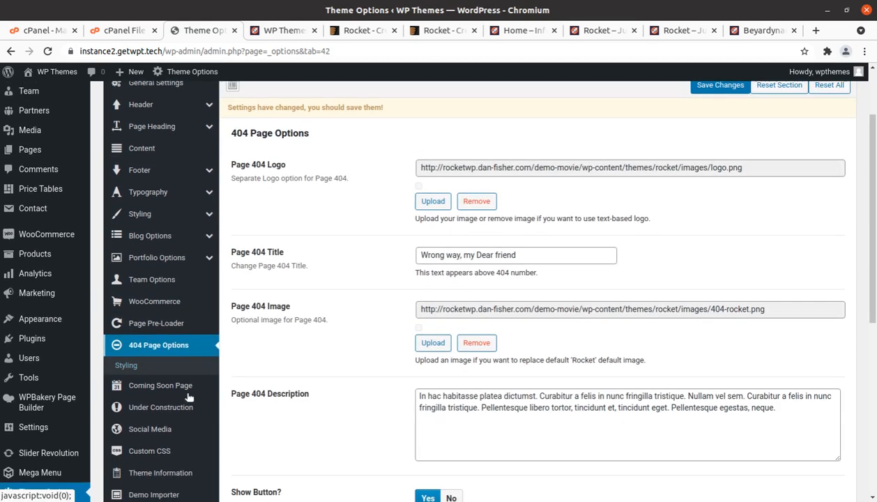
{"action": "left_click", "coordinate": [170, 315]}
{"action": "left_click", "coordinate": [162, 372]}
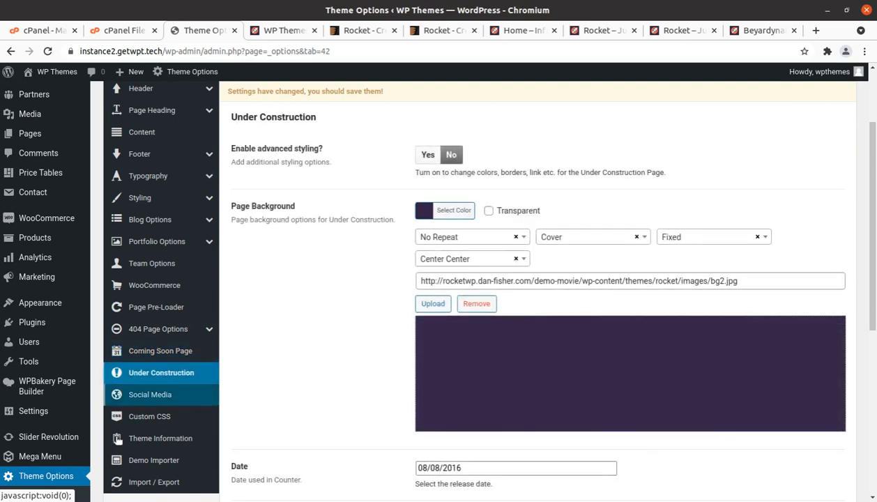
Step: View the Social Media links, Custom CSS and Theme Information sections
{"action": "left_click", "coordinate": [159, 396]}
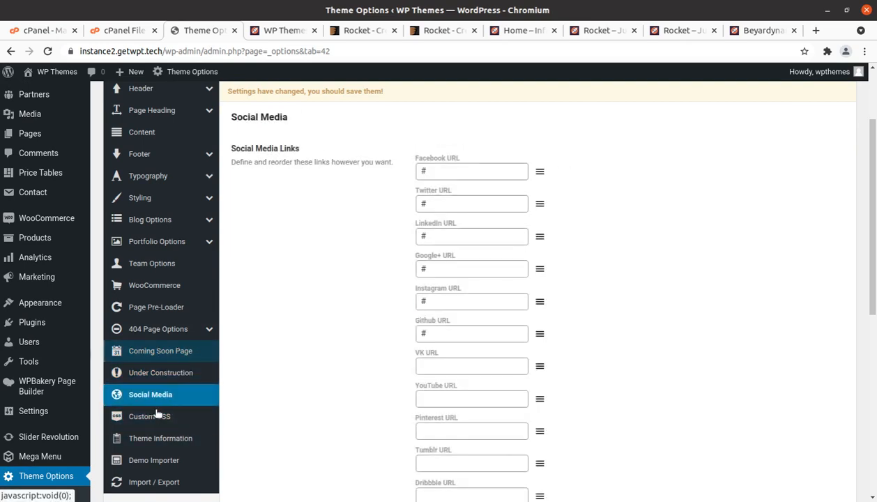
{"action": "left_click", "coordinate": [147, 417]}
{"action": "left_click", "coordinate": [173, 439]}
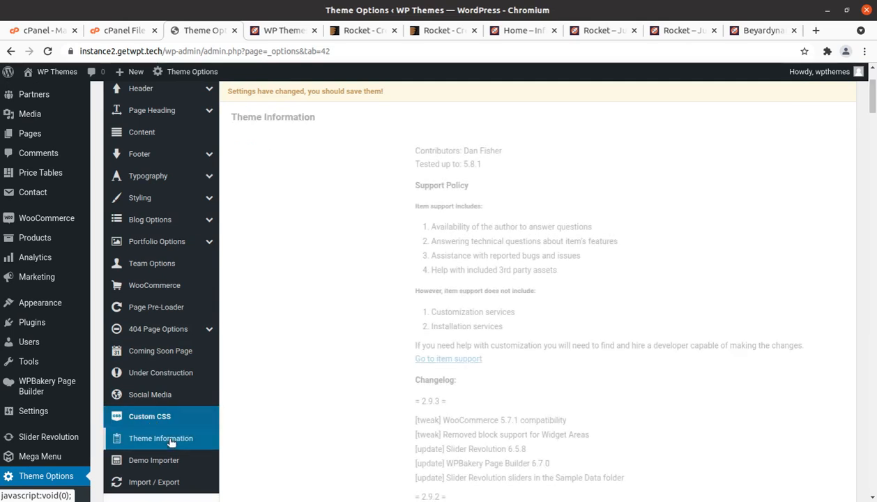
Step: View the Theme Information changelog, the Demo Importer and the Import / Export options
{"action": "scroll", "coordinate": [331, 251], "scroll_direction": "down", "scroll_amount": 2}
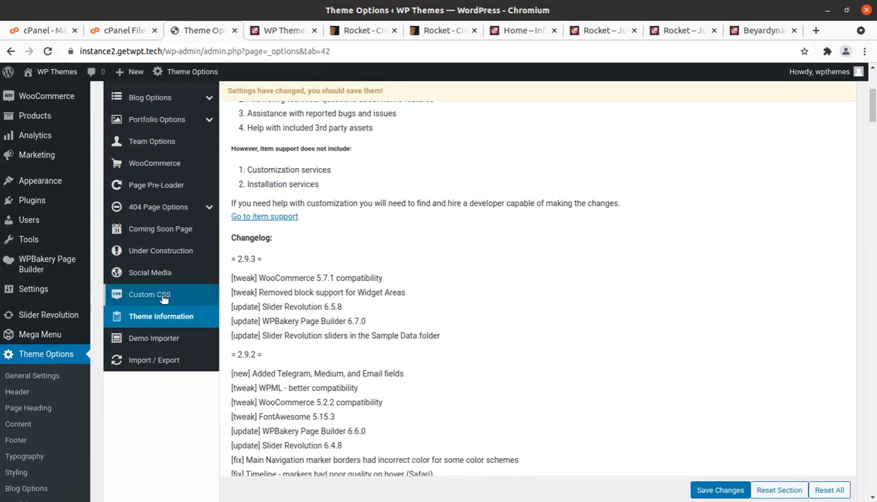
{"action": "left_click", "coordinate": [154, 337]}
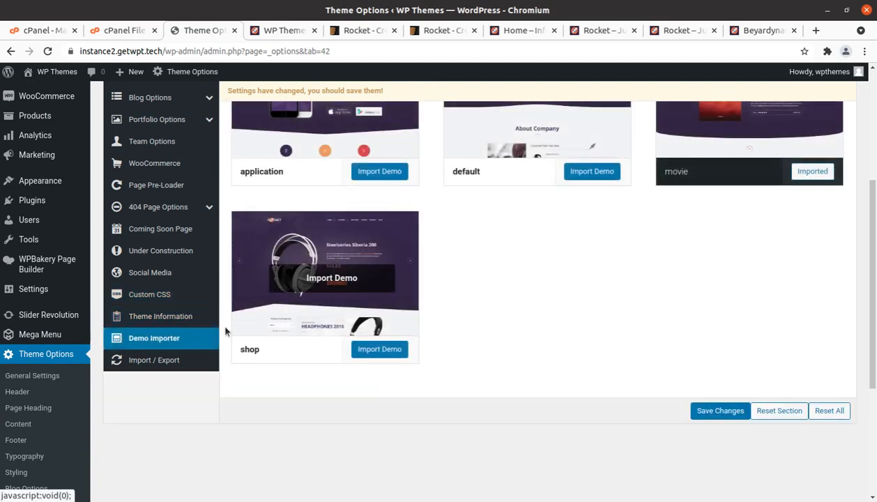
{"action": "left_click", "coordinate": [171, 360]}
Step: Return to the theme's General Settings, look over the full admin menu, and open the WordPress Dashboard
{"action": "scroll", "coordinate": [195, 303], "scroll_direction": "up", "scroll_amount": 4}
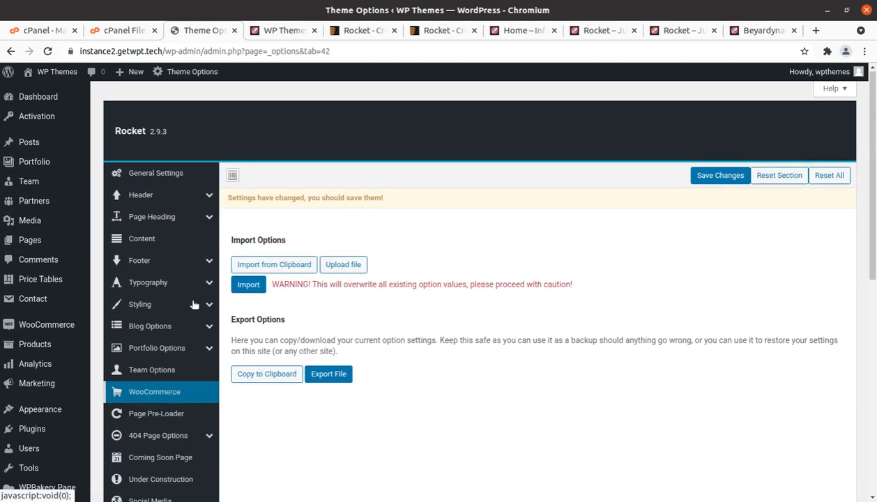
{"action": "left_click", "coordinate": [168, 179]}
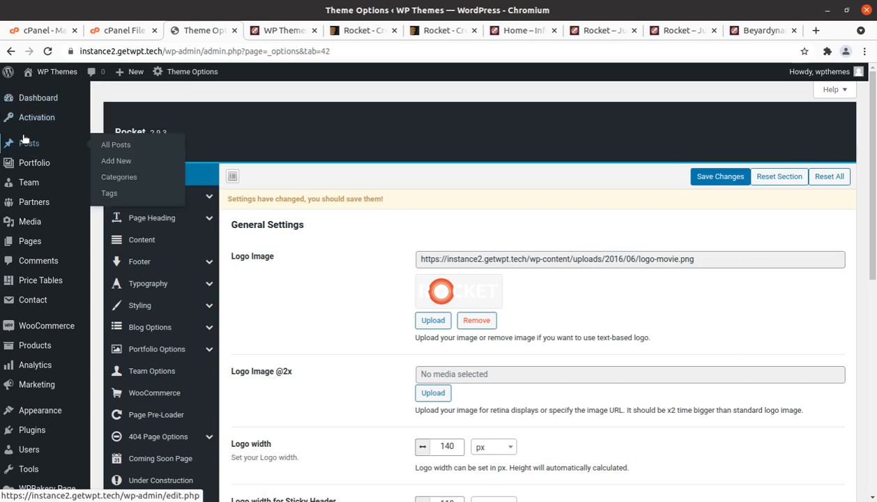
{"action": "scroll", "coordinate": [35, 202], "scroll_direction": "down", "scroll_amount": 2}
{"action": "scroll", "coordinate": [35, 232], "scroll_direction": "down", "scroll_amount": 6}
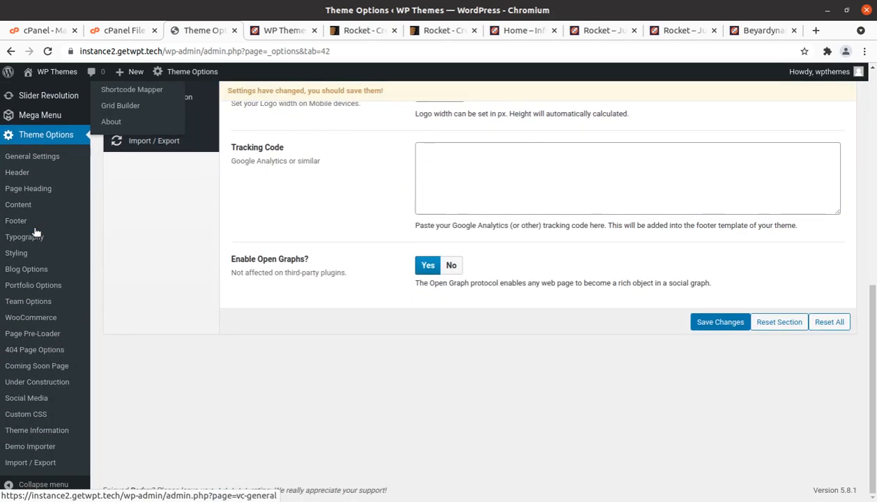
{"action": "scroll", "coordinate": [35, 230], "scroll_direction": "up", "scroll_amount": 7}
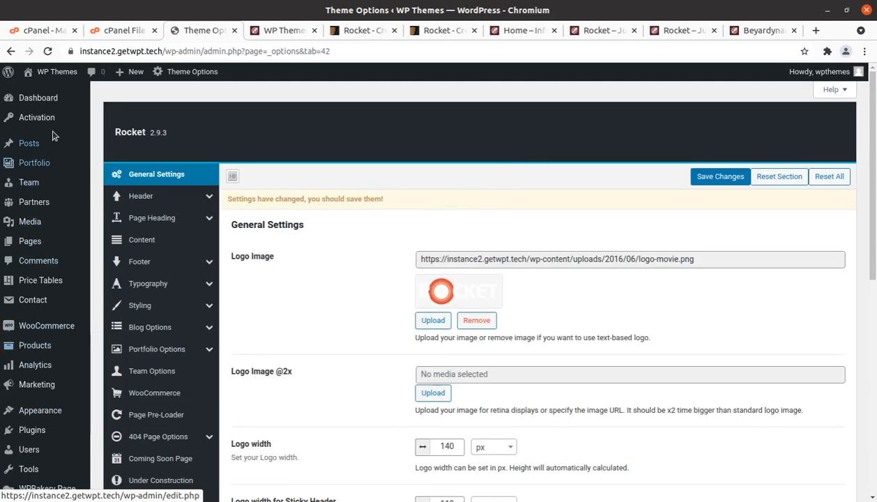
{"action": "left_click", "coordinate": [38, 99]}
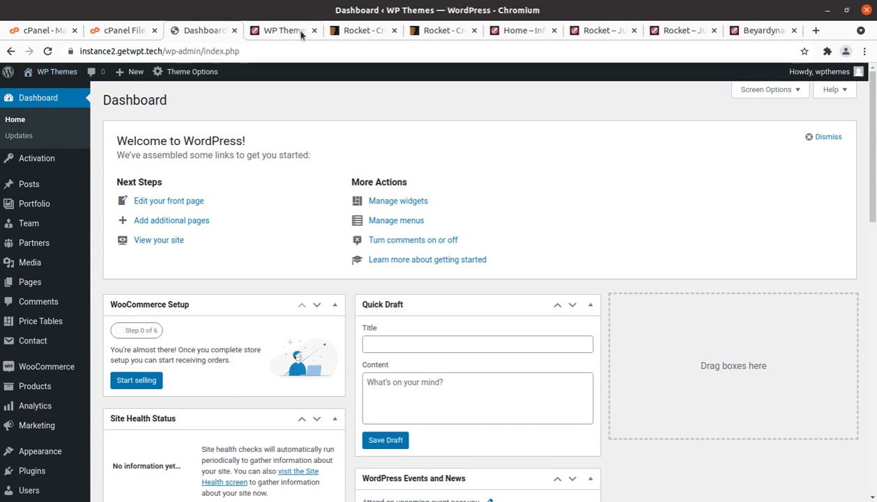
Step: Review the imported movie demo's home page on the live site, from the header through the film sections
{"action": "left_click", "coordinate": [277, 32]}
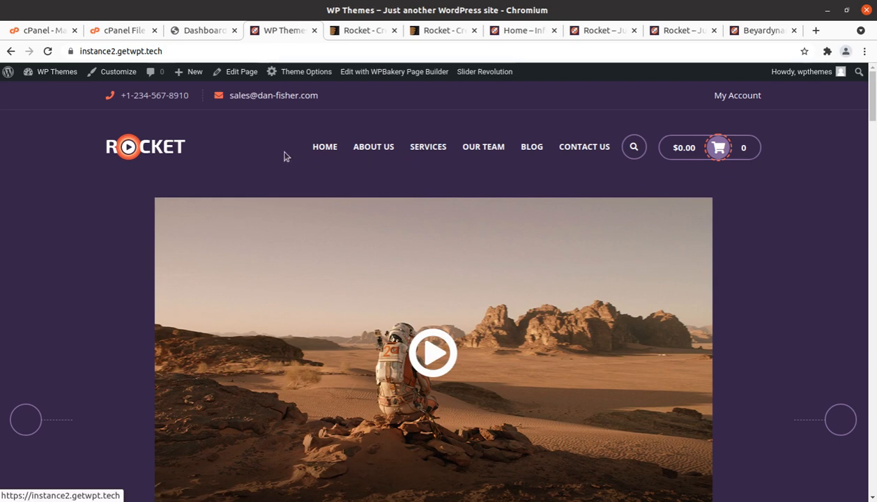
{"action": "scroll", "coordinate": [282, 155], "scroll_direction": "down", "scroll_amount": 2}
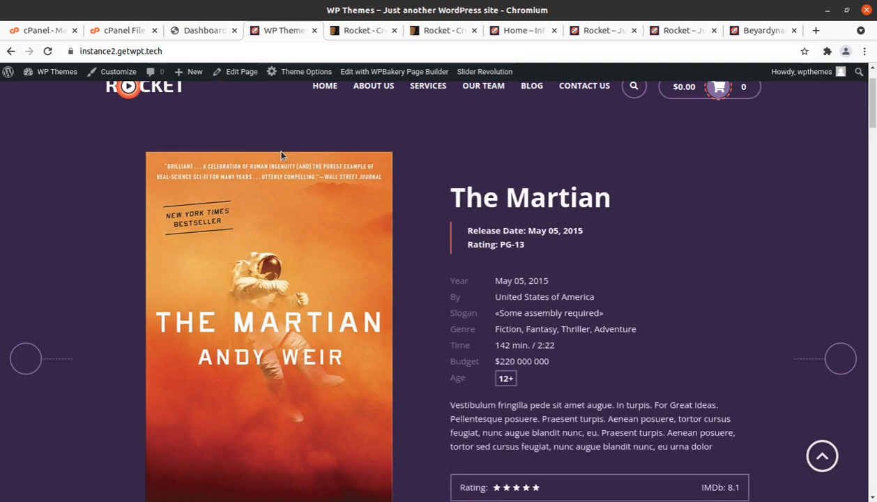
{"action": "scroll", "coordinate": [281, 155], "scroll_direction": "down", "scroll_amount": 5}
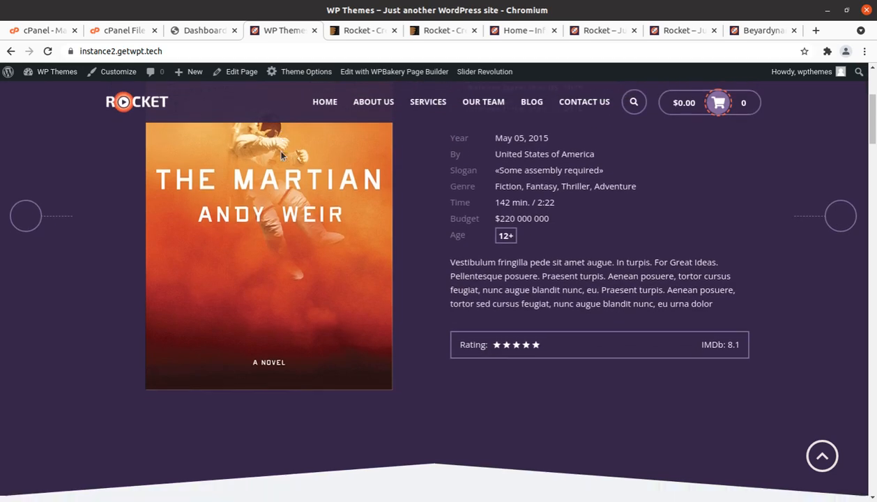
{"action": "scroll", "coordinate": [281, 155], "scroll_direction": "down", "scroll_amount": 5}
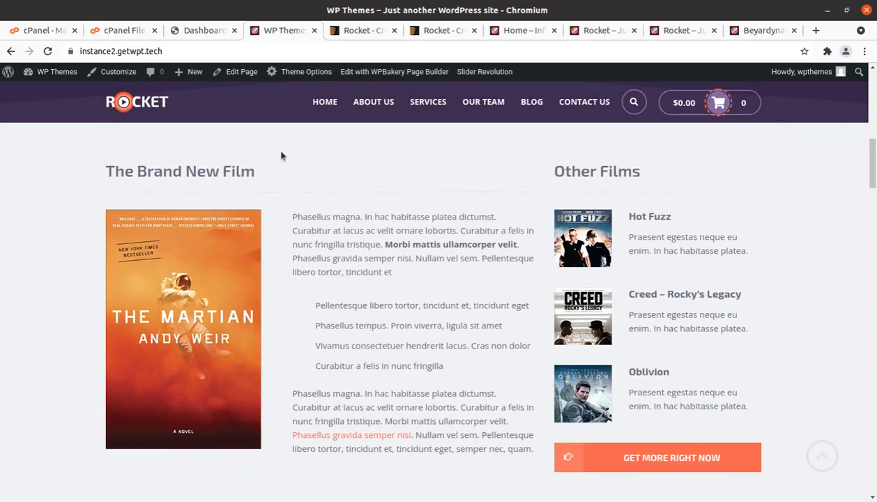
{"action": "scroll", "coordinate": [281, 155], "scroll_direction": "down", "scroll_amount": 3}
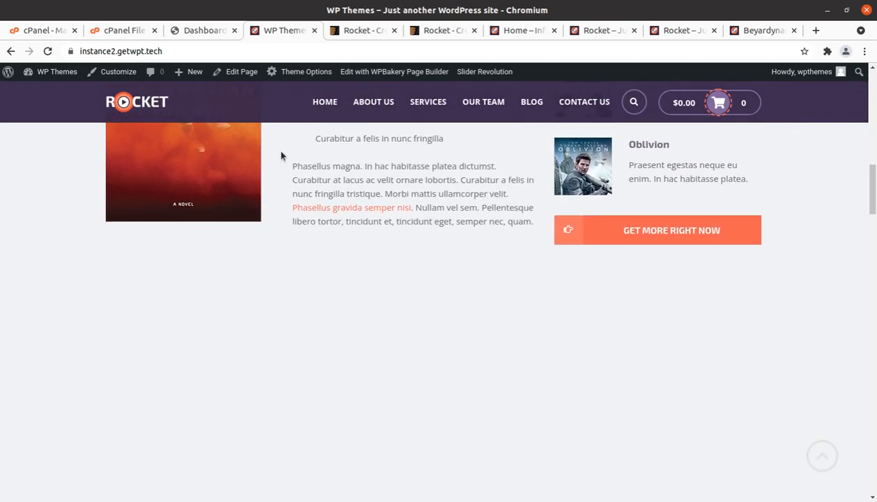
Step: Revisit Rocket's ThemeForest item page and preview, followed by the infographic-header default demo and the mobile app demo
{"action": "left_click", "coordinate": [367, 32]}
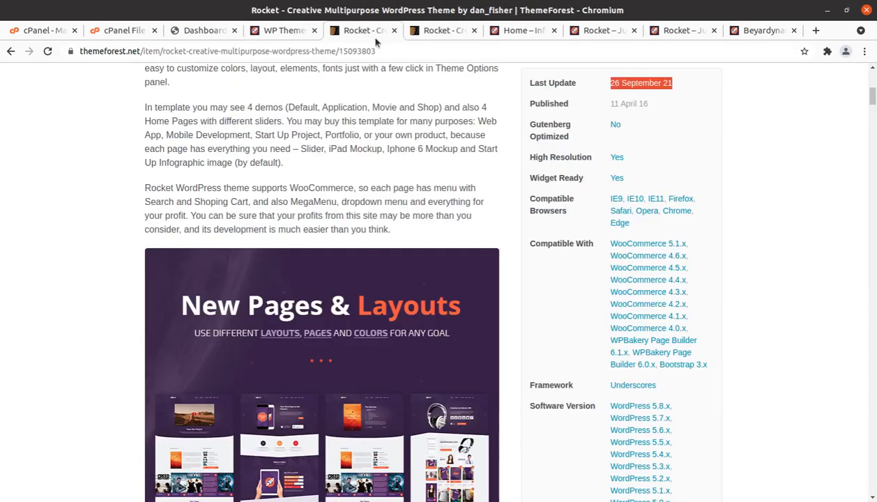
{"action": "left_click", "coordinate": [446, 33]}
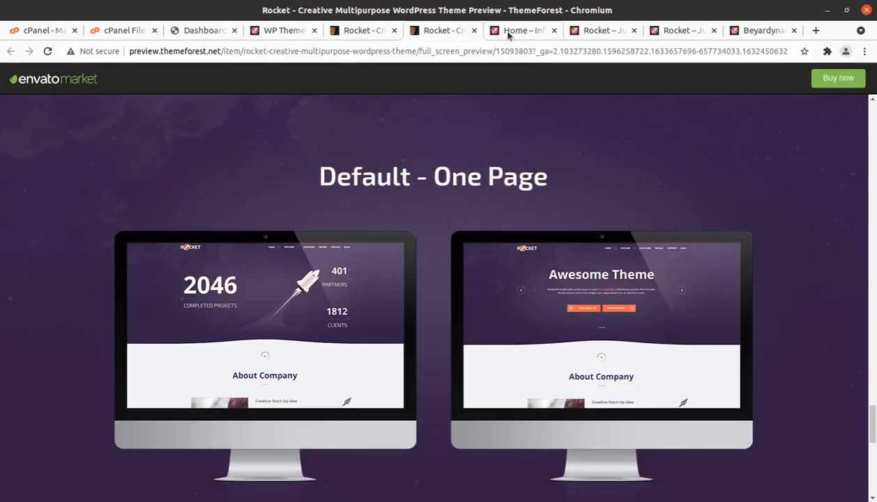
{"action": "left_click", "coordinate": [515, 33]}
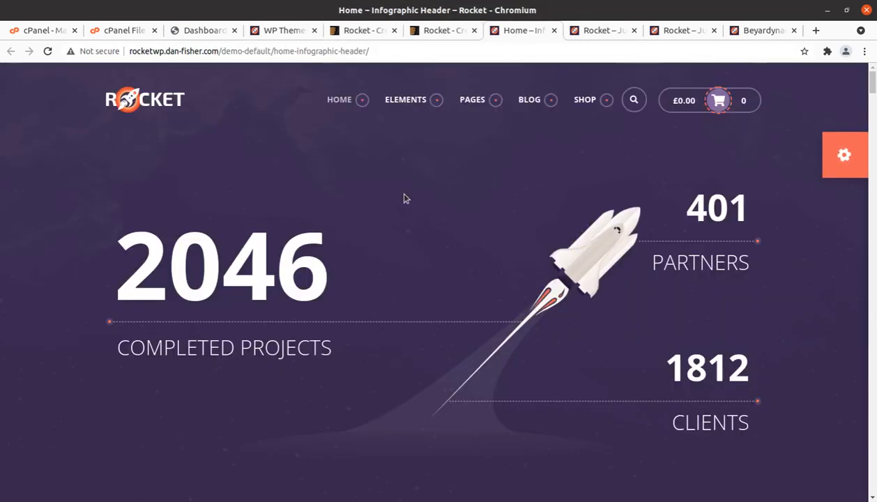
{"action": "left_click", "coordinate": [589, 34]}
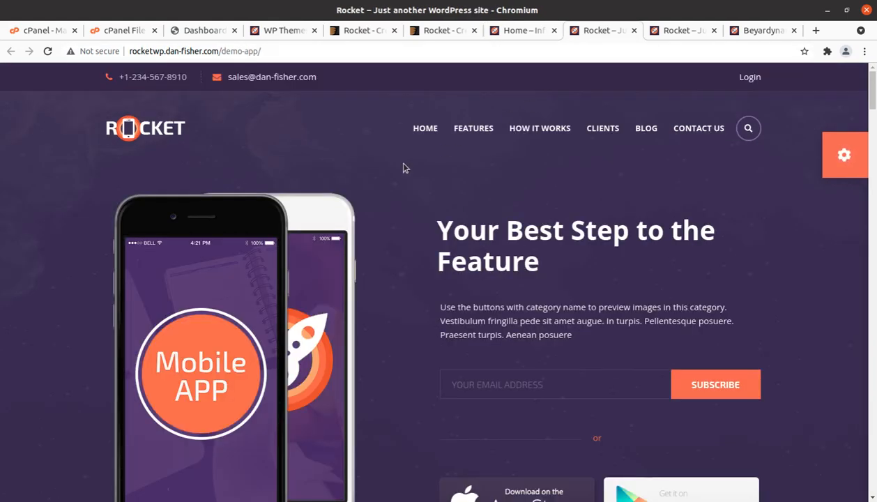